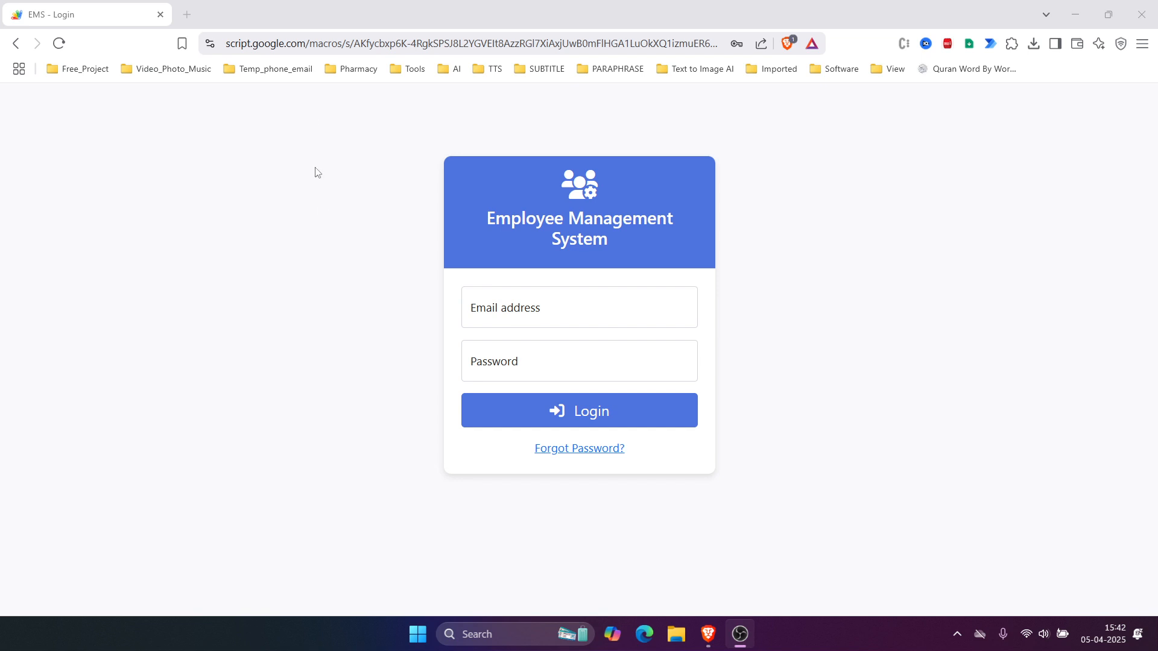
# Step: Fill the EMS login form with the saved admin credentials from autofill
pyautogui.moveTo(421, 212); pyautogui.dragTo(761, 413)
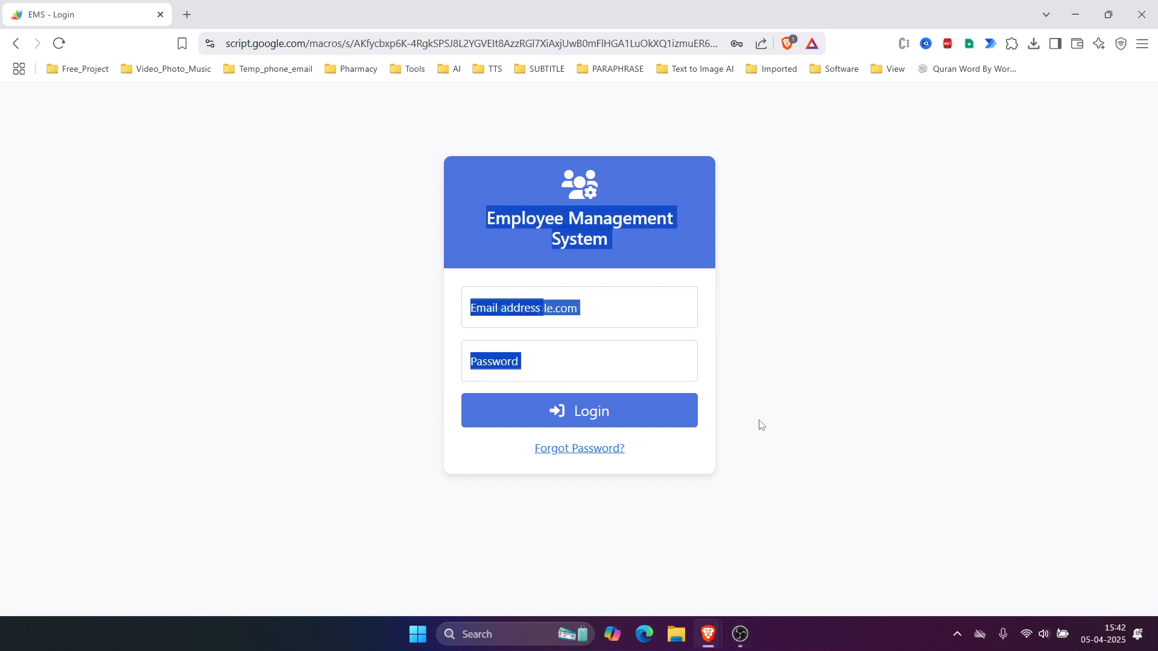
pyautogui.click(761, 425)
pyautogui.click(561, 313)
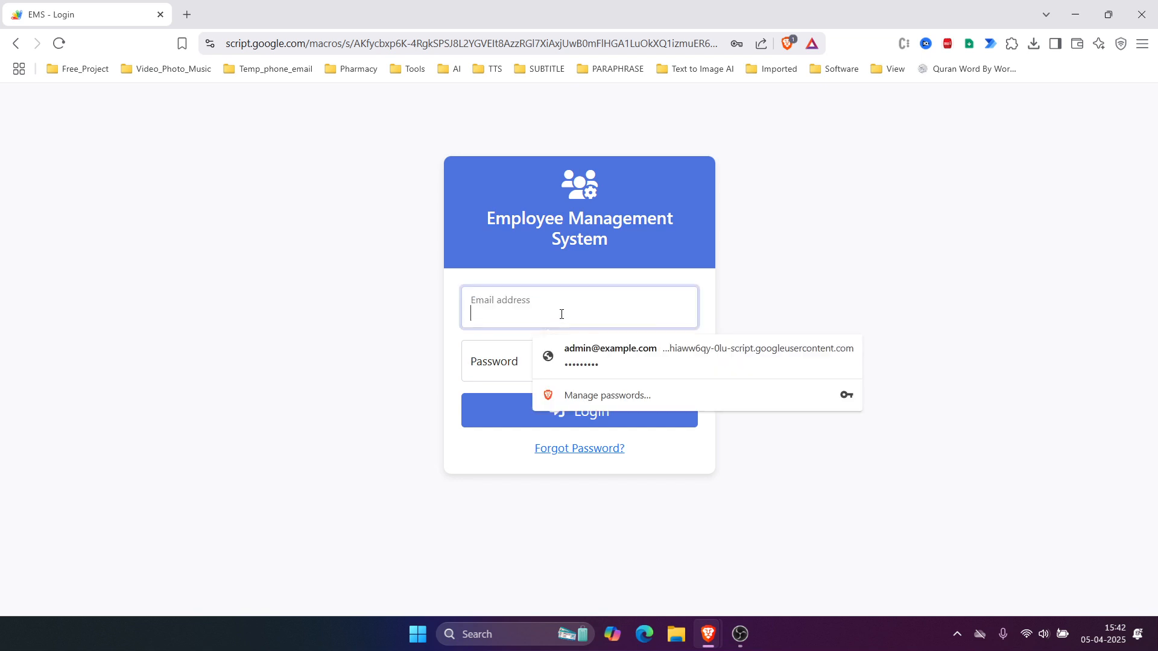
pyautogui.click(594, 354)
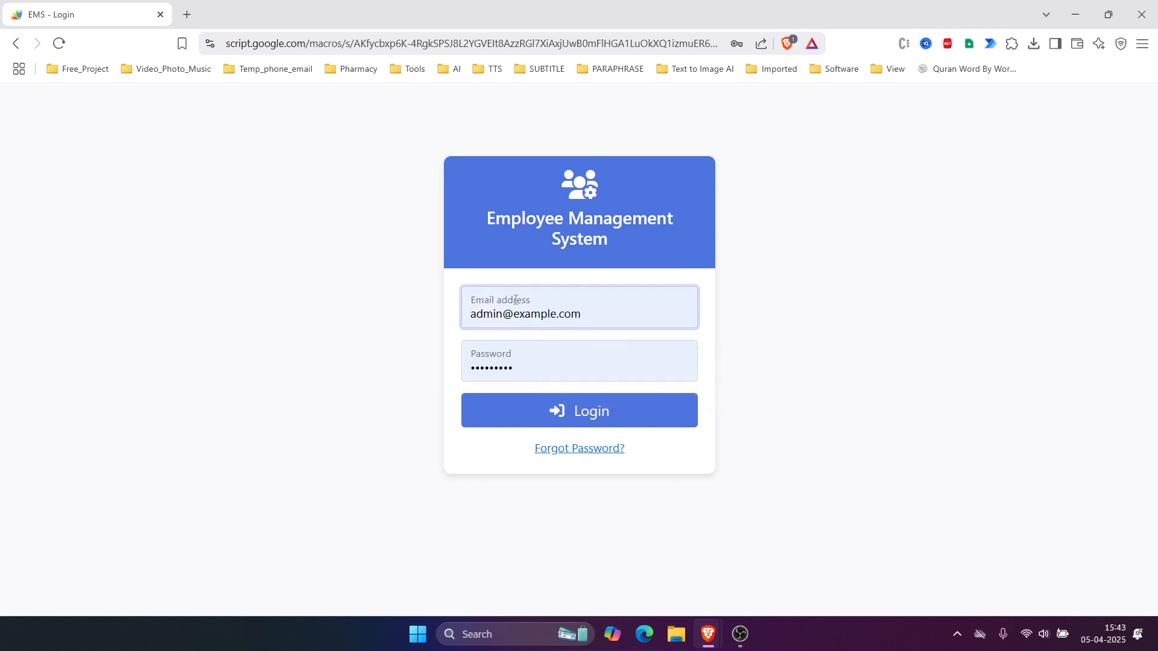
pyautogui.click(555, 365)
pyautogui.write('•')
pyautogui.hotkey('shift', 'Tab')
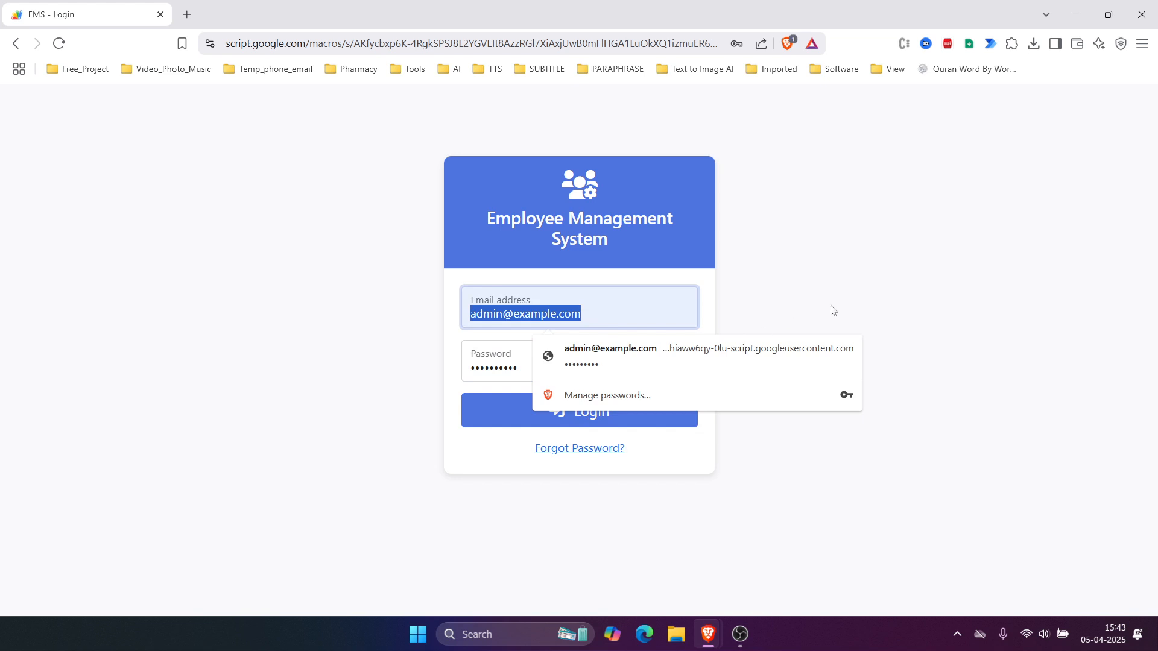
pyautogui.click(849, 304)
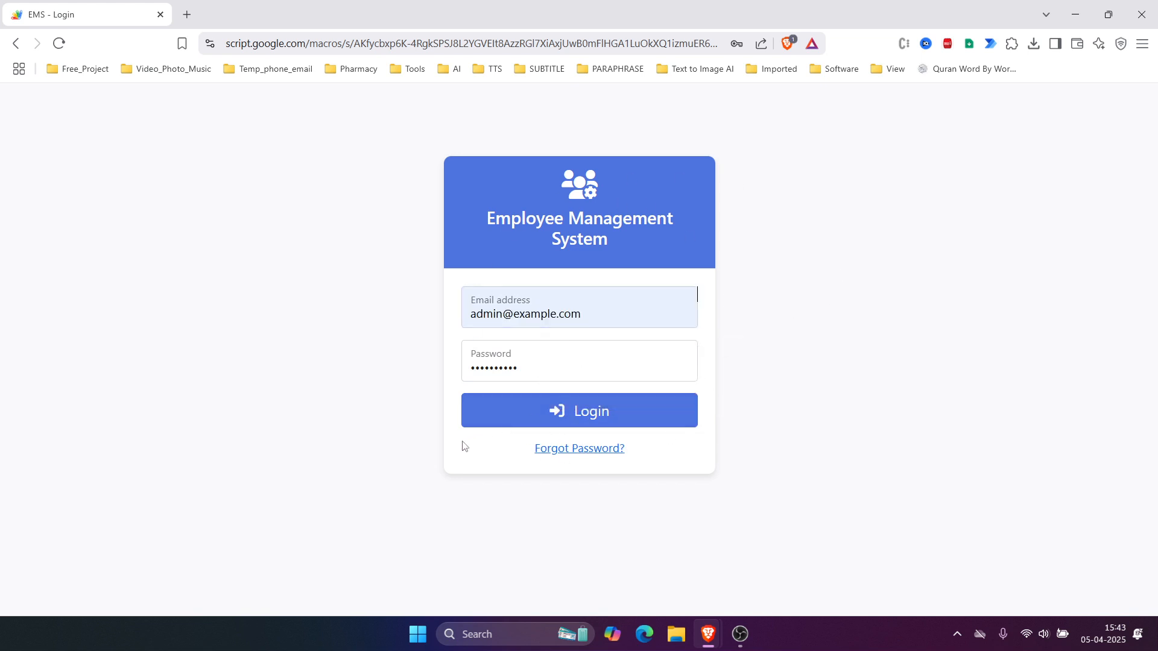
# Step: Open and close the Forgot Password form, then log in to the Dashboard
pyautogui.click(559, 450)
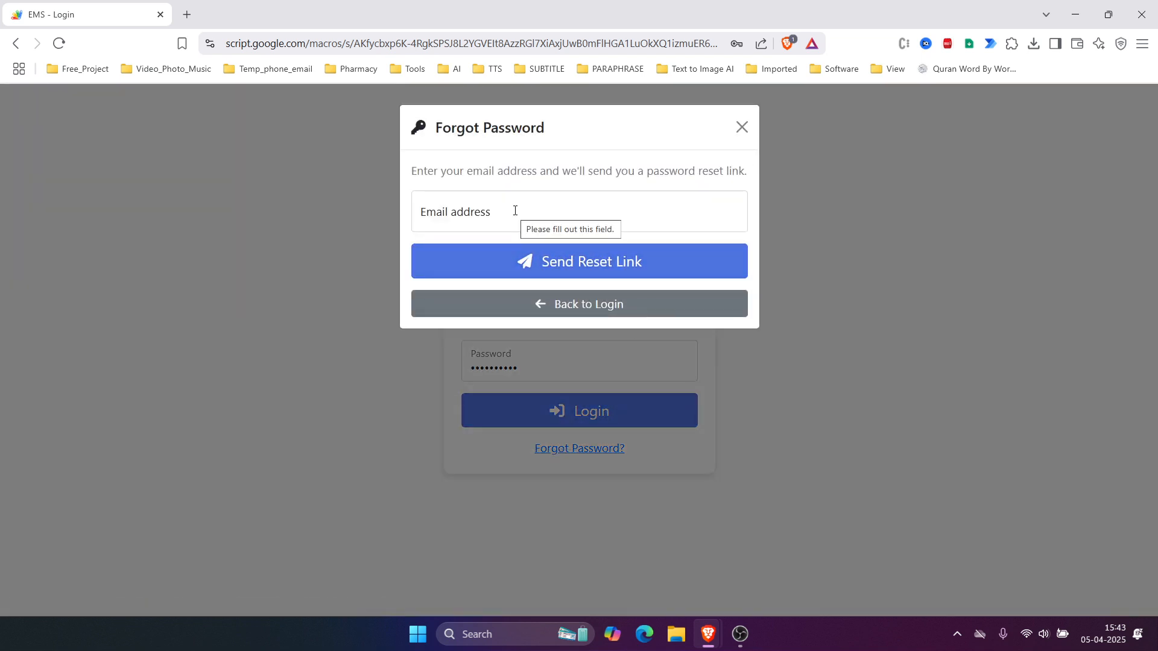
pyautogui.click(741, 127)
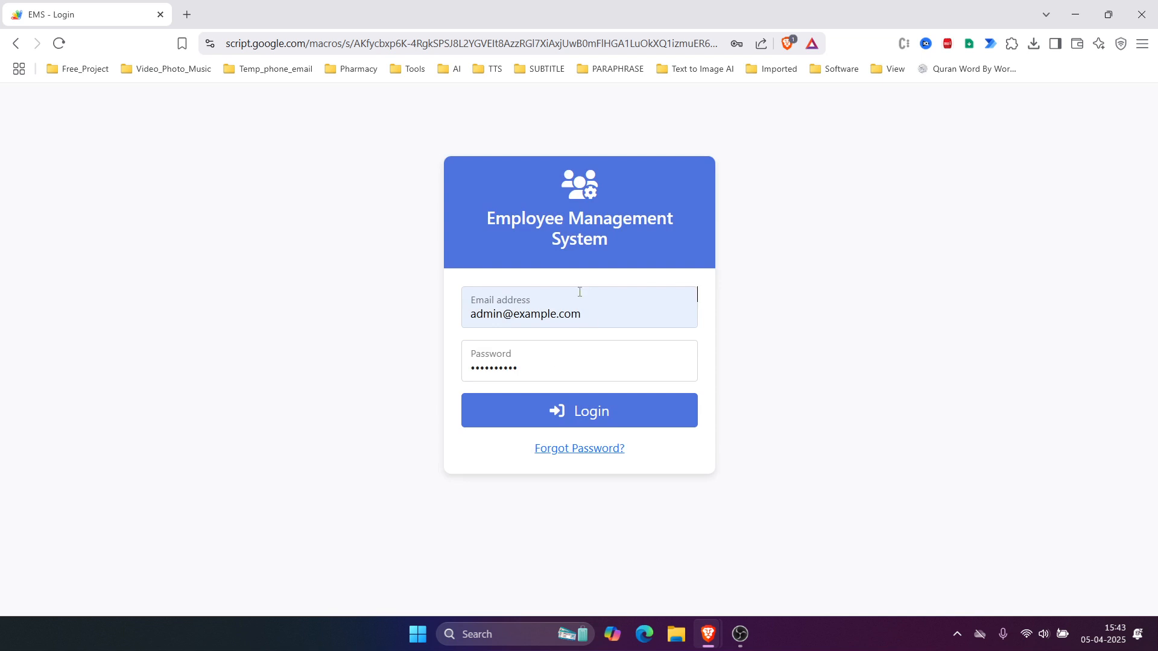
pyautogui.click(532, 406)
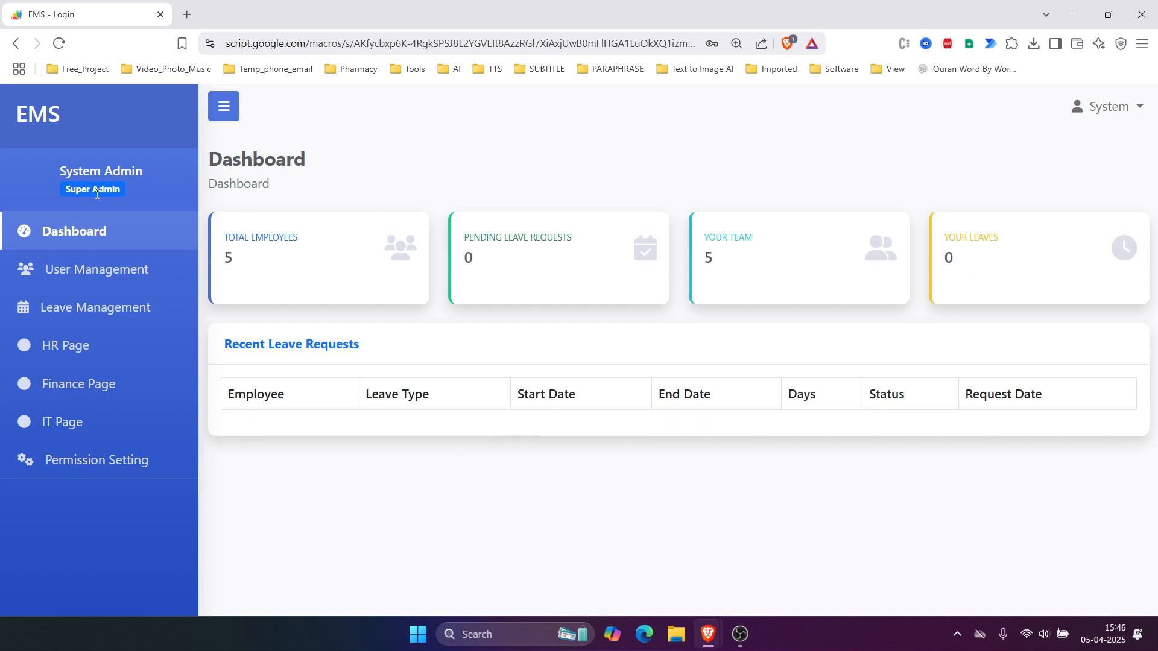
pyautogui.moveTo(56, 189); pyautogui.dragTo(121, 189)
pyautogui.click(384, 161)
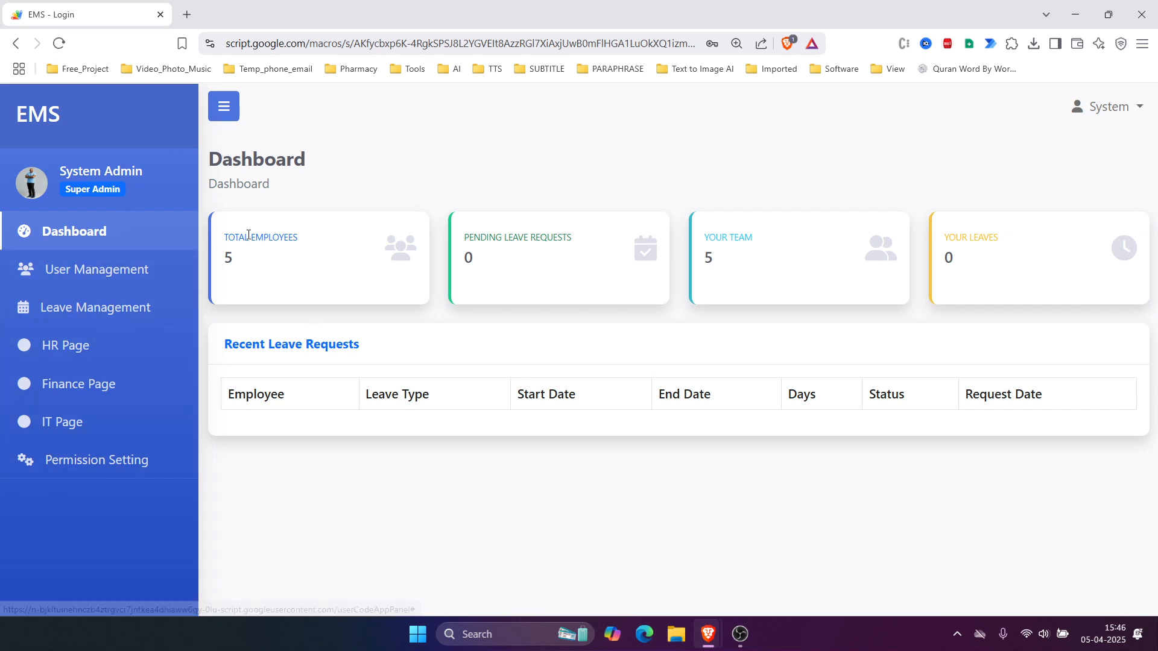
pyautogui.moveTo(228, 237); pyautogui.dragTo(299, 240)
pyautogui.click(261, 268)
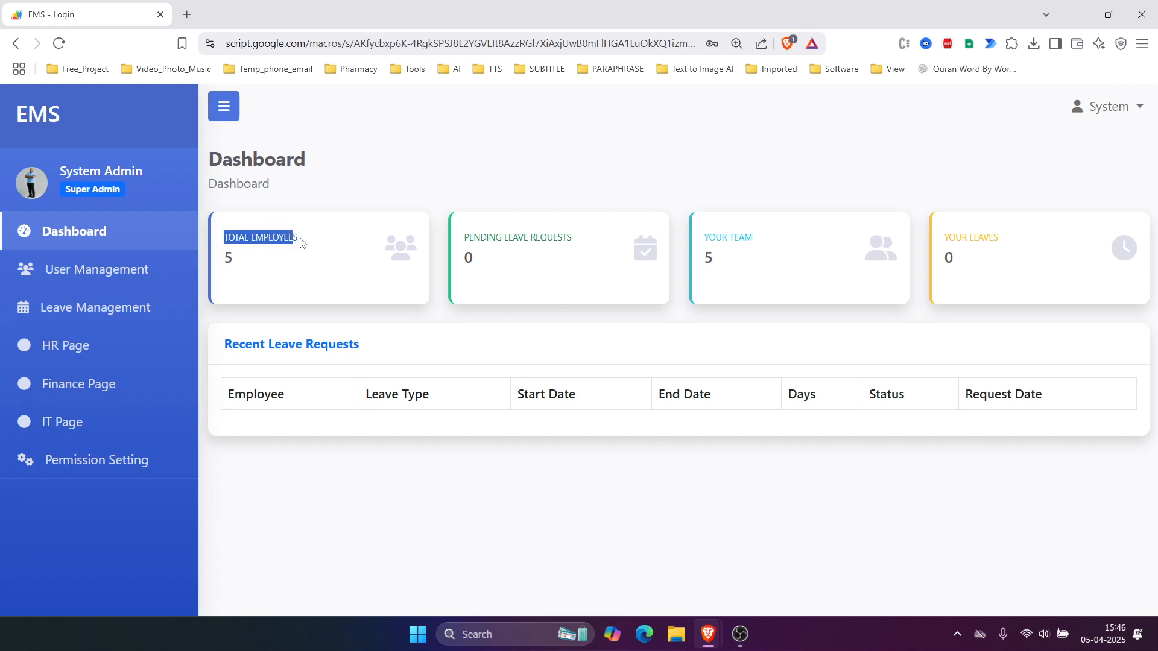
pyautogui.moveTo(463, 237); pyautogui.dragTo(579, 240)
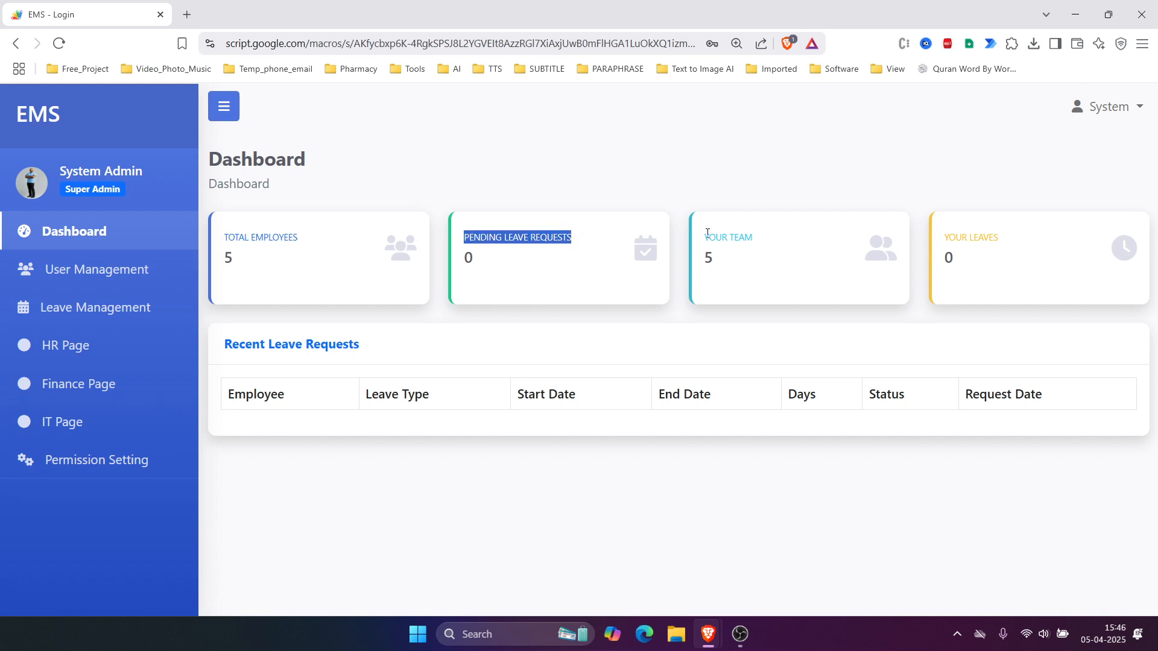
pyautogui.moveTo(704, 237); pyautogui.dragTo(772, 241)
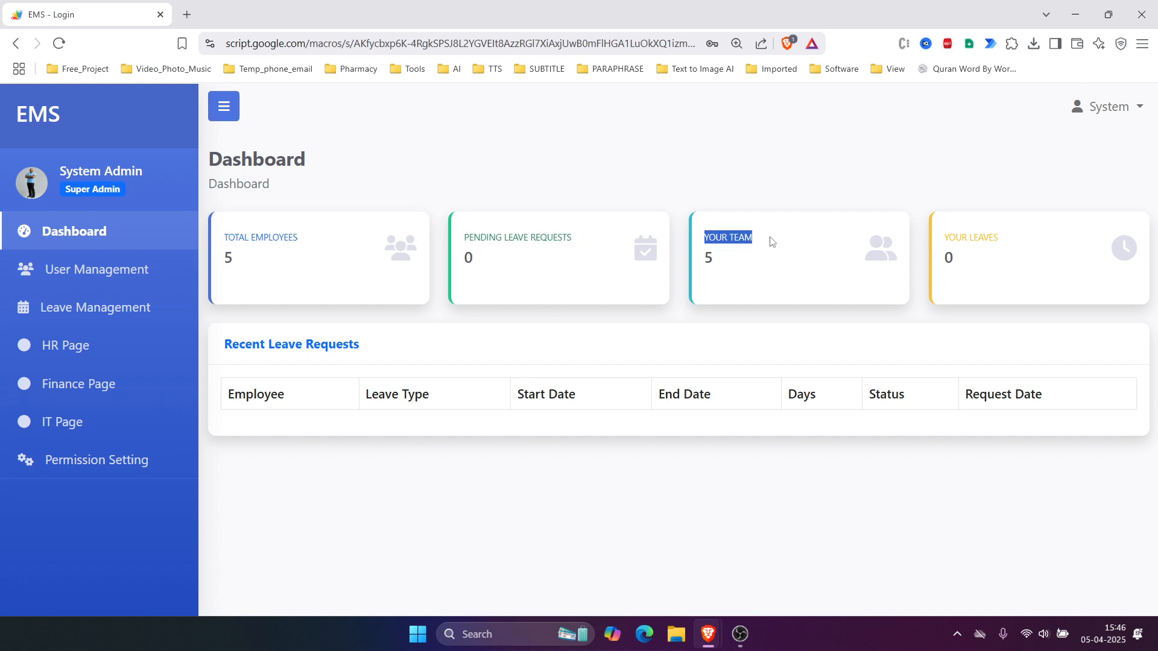
pyautogui.click(947, 250)
pyautogui.moveTo(225, 343); pyautogui.dragTo(370, 343)
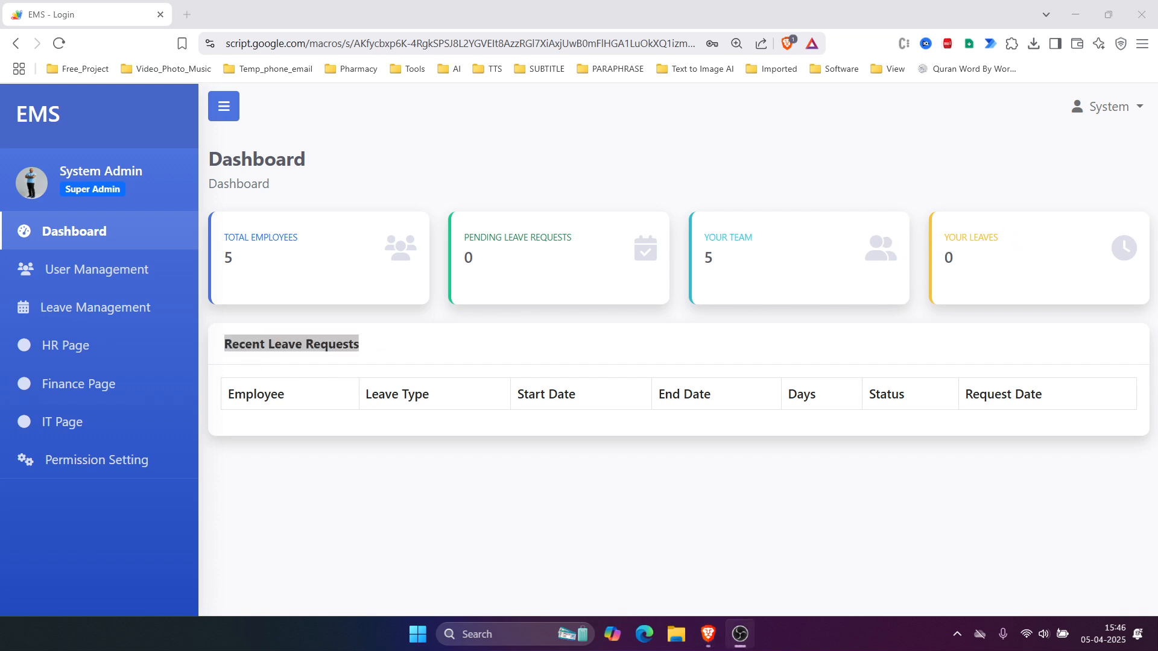
# Step: Open User Management and view the HR Manager's employee details
pyautogui.click(85, 274)
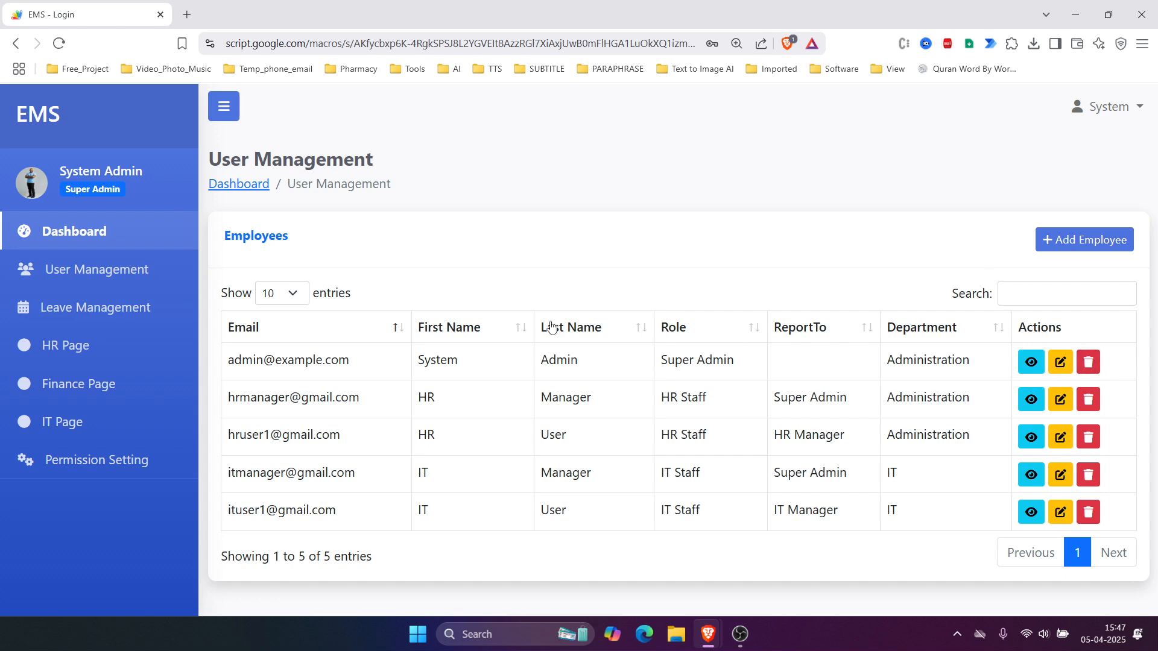
pyautogui.click(1037, 401)
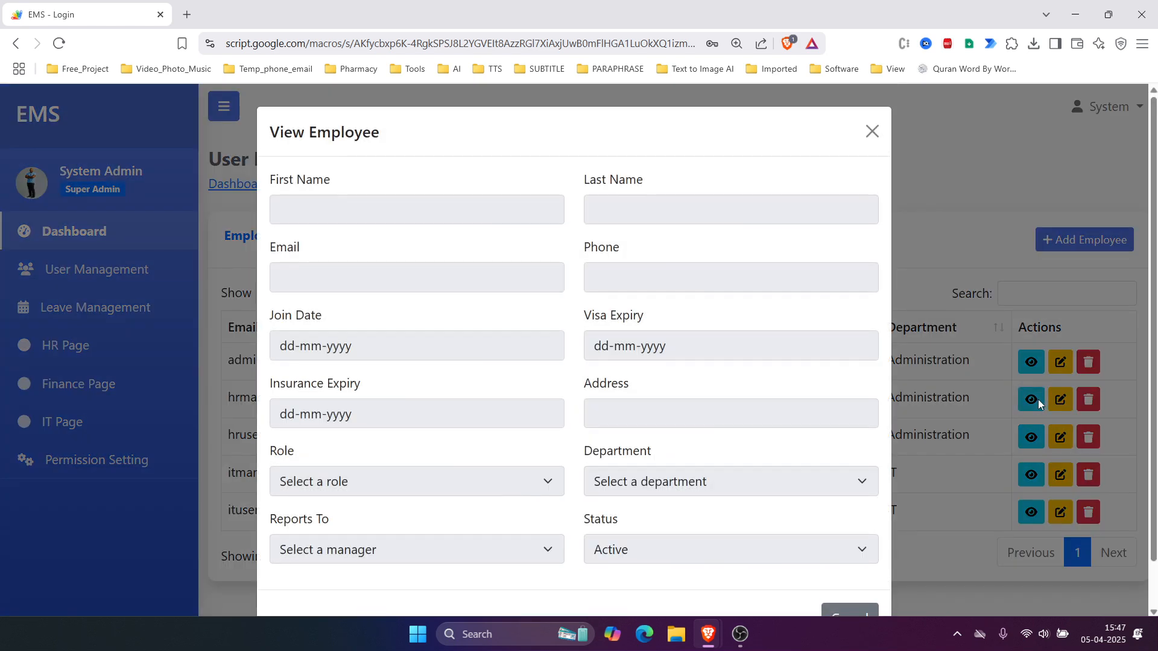
pyautogui.scroll(-1, 807, 347)
pyautogui.scroll(1, 807, 348)
pyautogui.scroll(-1, 806, 348)
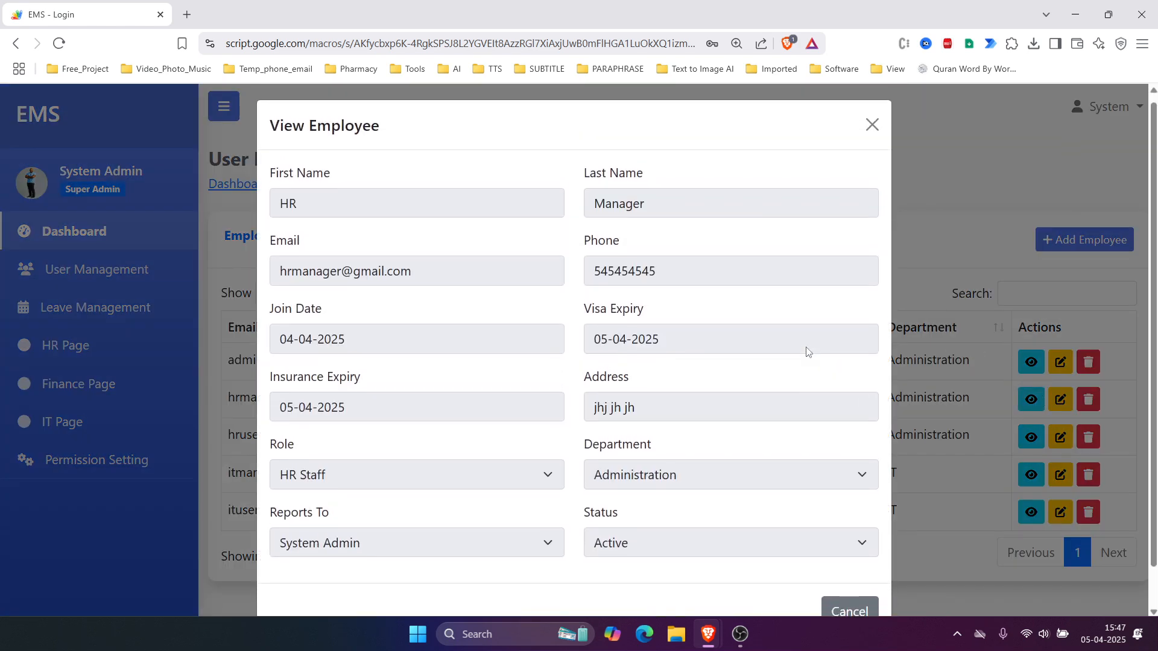
pyautogui.click(951, 378)
# Step: Edit the HR Manager's record and save it unchanged
pyautogui.click(1049, 404)
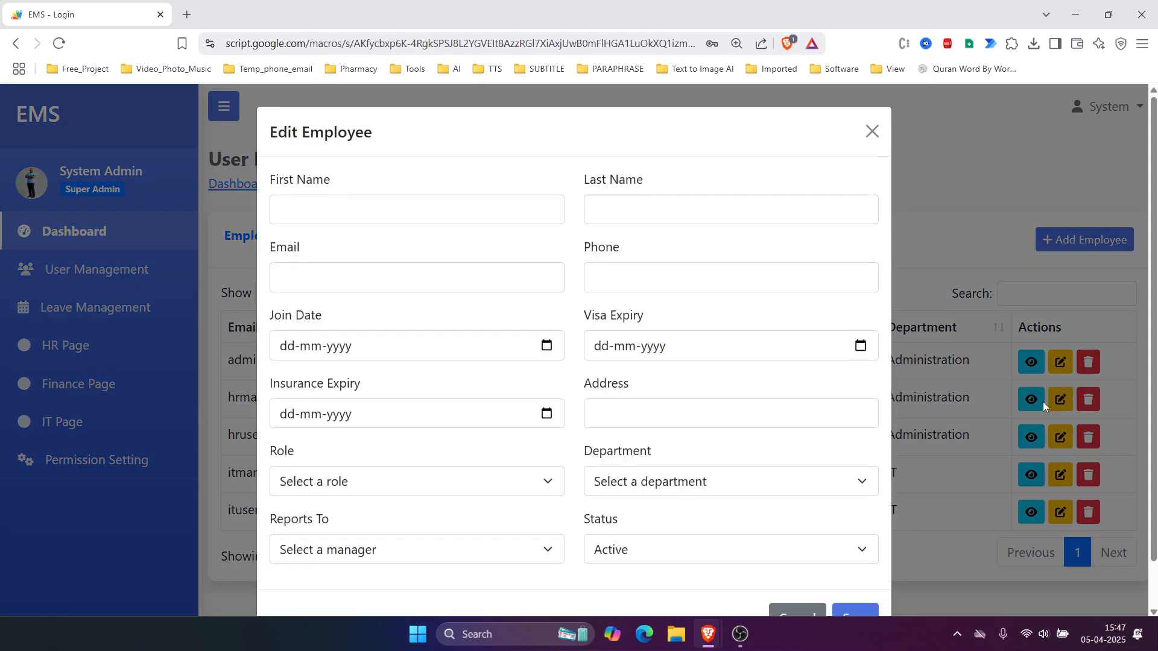
pyautogui.scroll(-1, 489, 247)
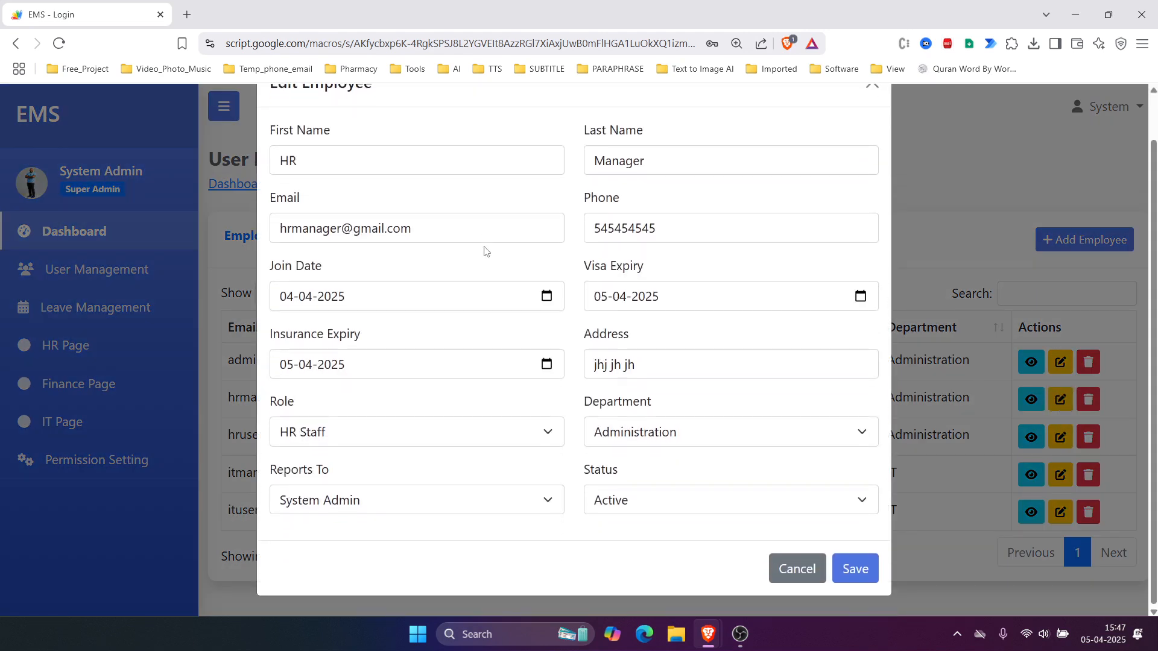
pyautogui.click(860, 570)
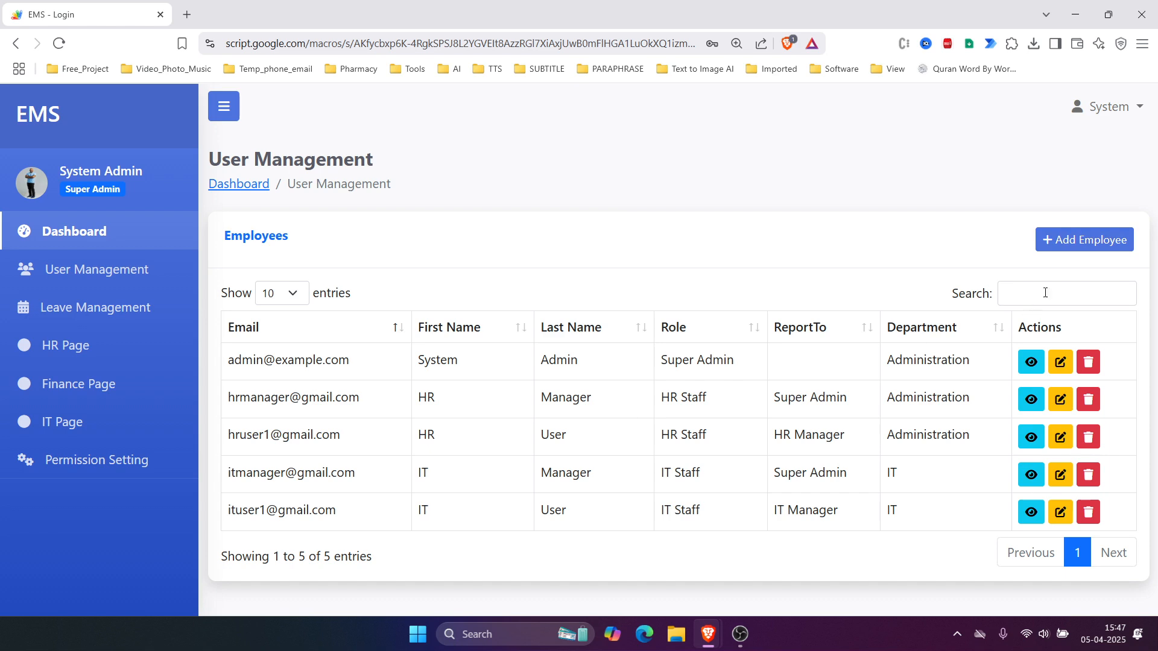
# Step: Start a new employee and enter their first name, last name, email and phone number
pyautogui.click(1101, 244)
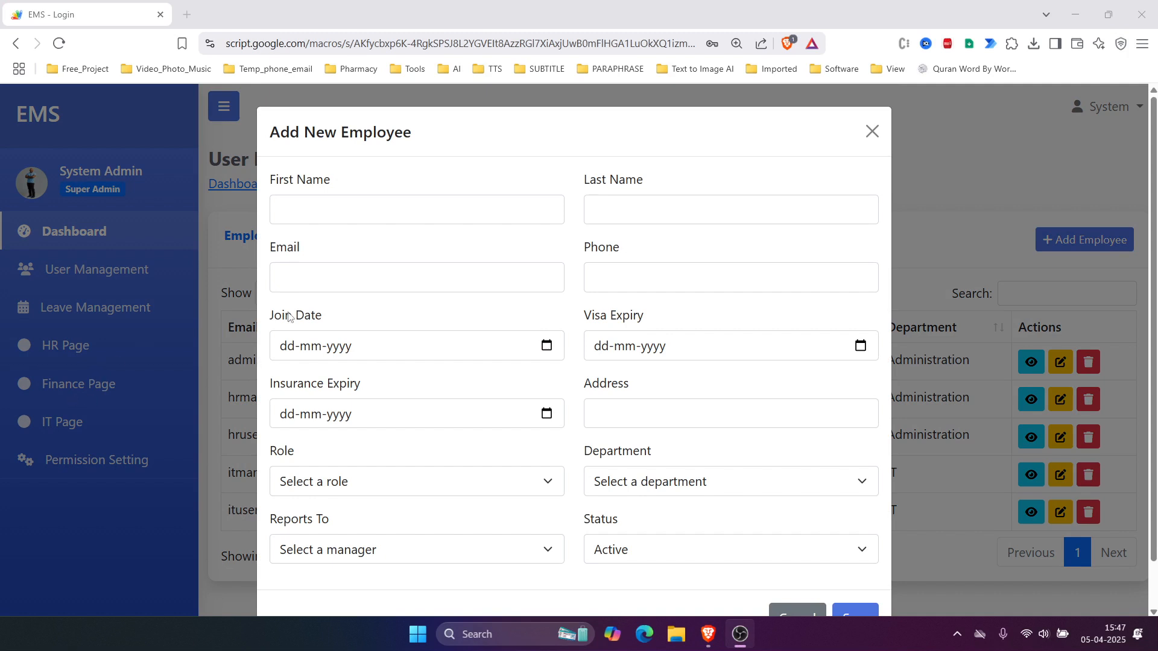
pyautogui.click(349, 210)
pyautogui.keyDown('ctrl'); pyautogui.scroll(-1, 512, 207); pyautogui.keyUp('ctrl')
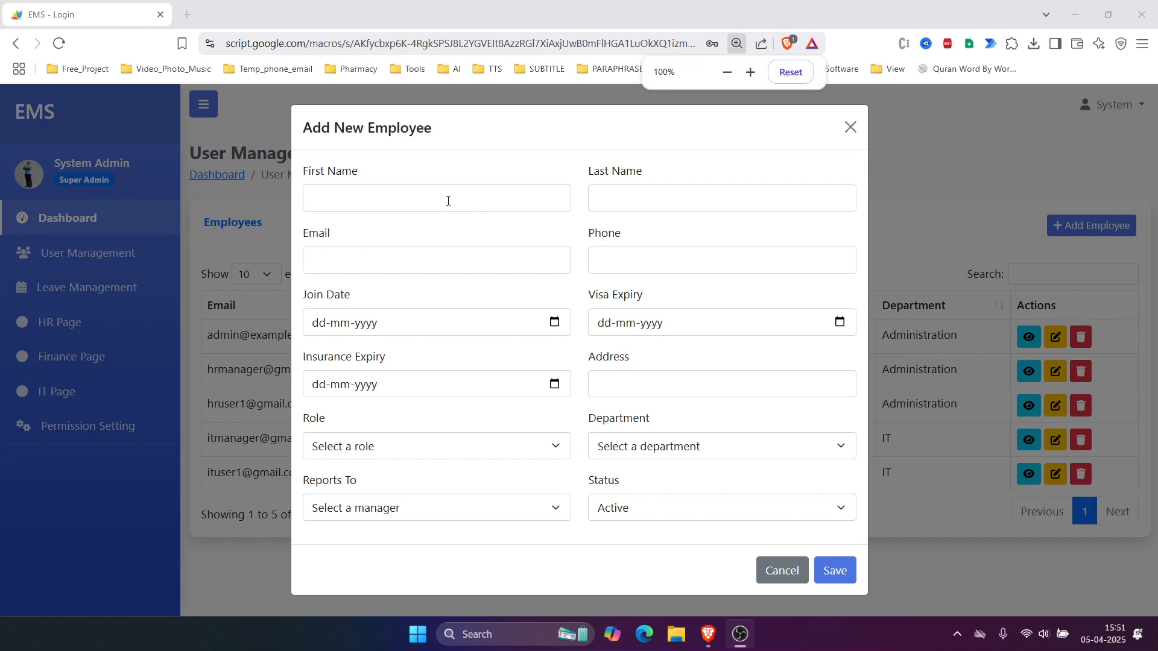
pyautogui.click(404, 201)
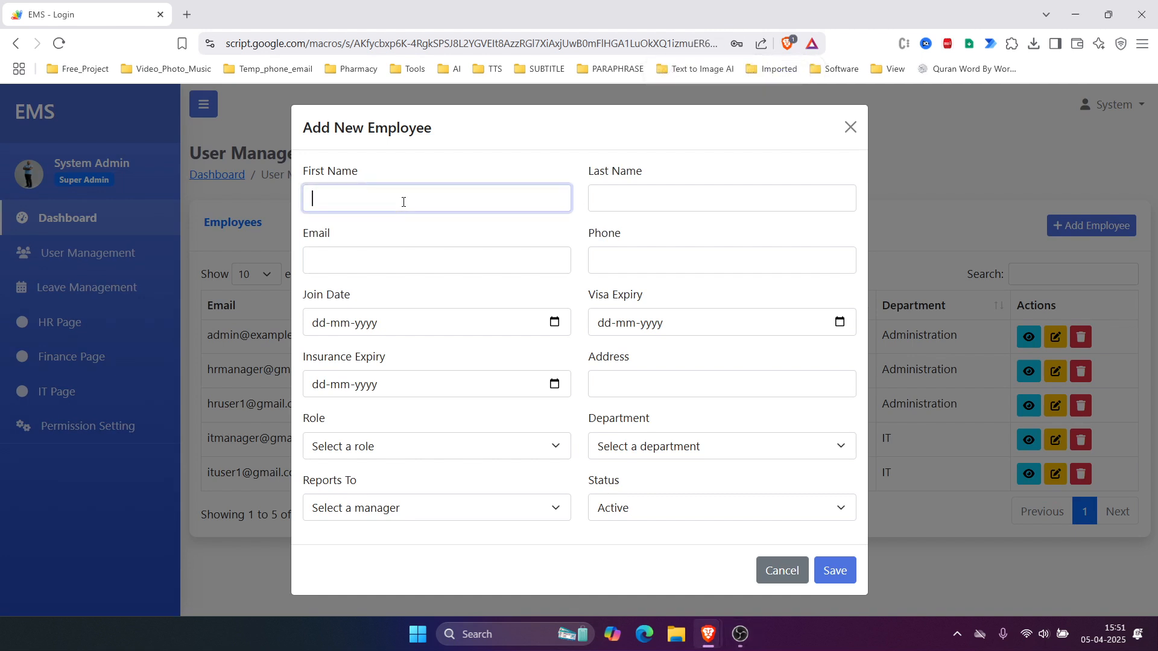
pyautogui.press('Tab')
pyautogui.click(403, 202)
pyautogui.press('Tab')
pyautogui.press('Tab')
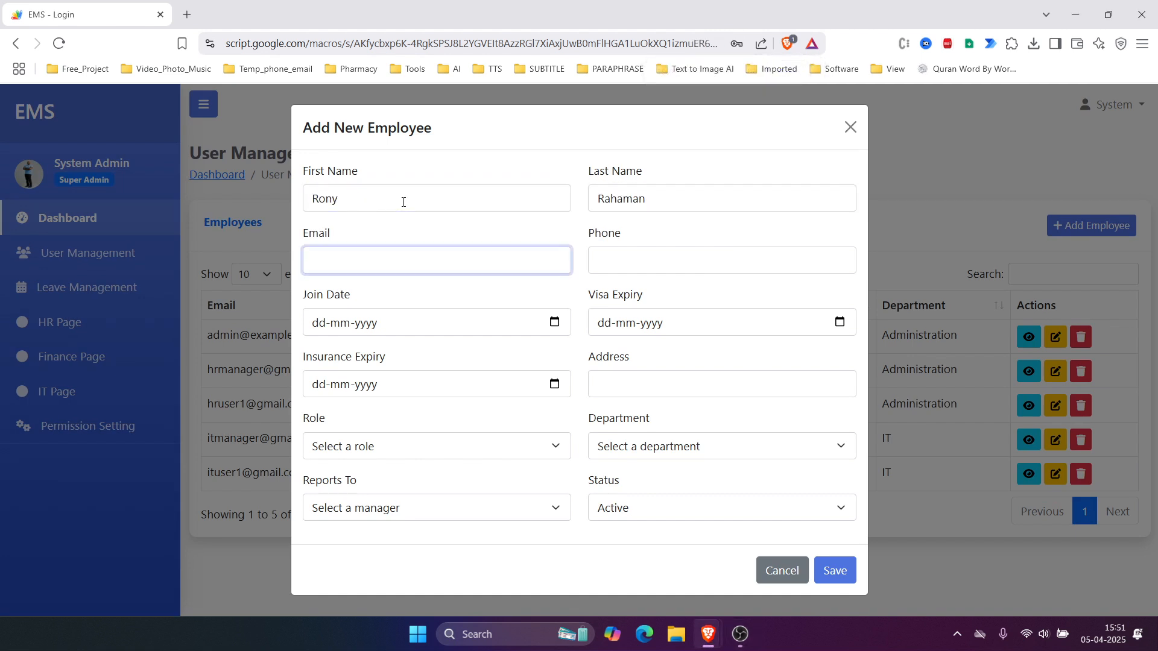
pyautogui.press('Tab')
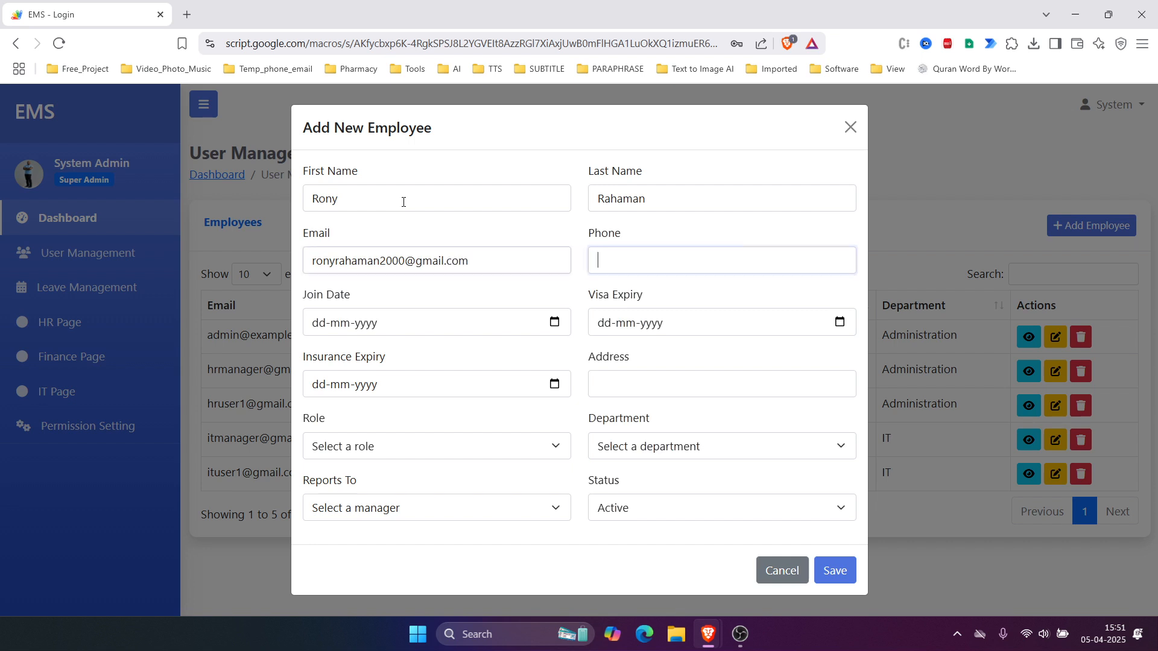
# Step: Set Join, Visa and Insurance Expiry dates to 05-04-2025 and enter the employee's address
pyautogui.click(554, 322)
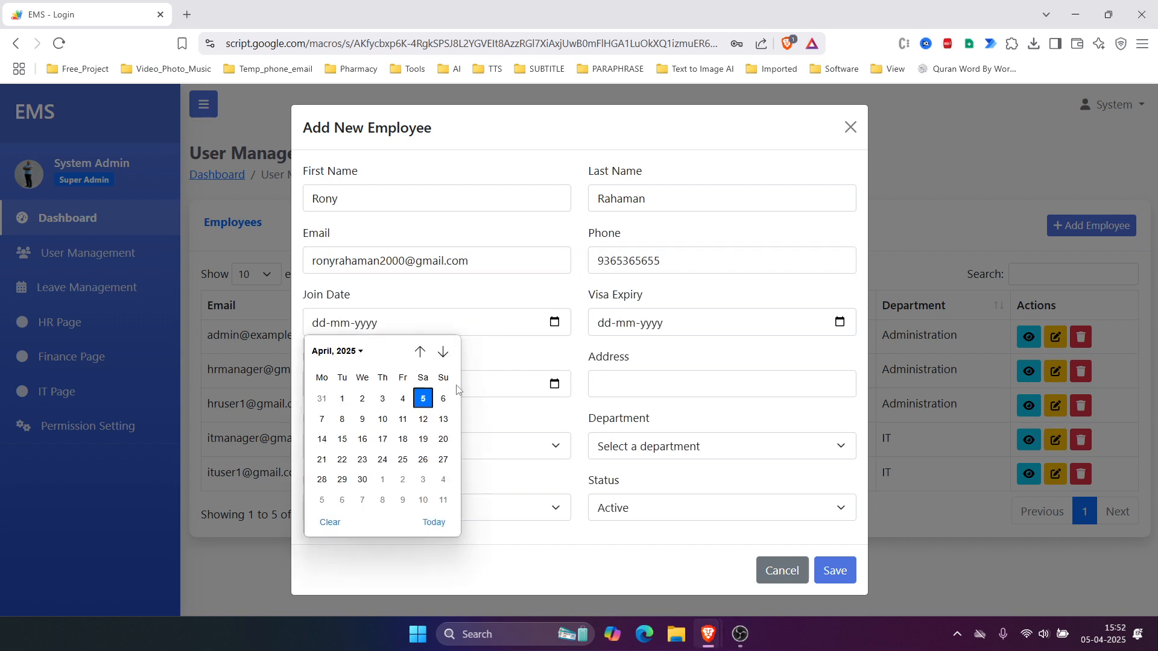
pyautogui.press('Return')
pyautogui.press('Tab')
pyautogui.press('Return')
pyautogui.press('Tab')
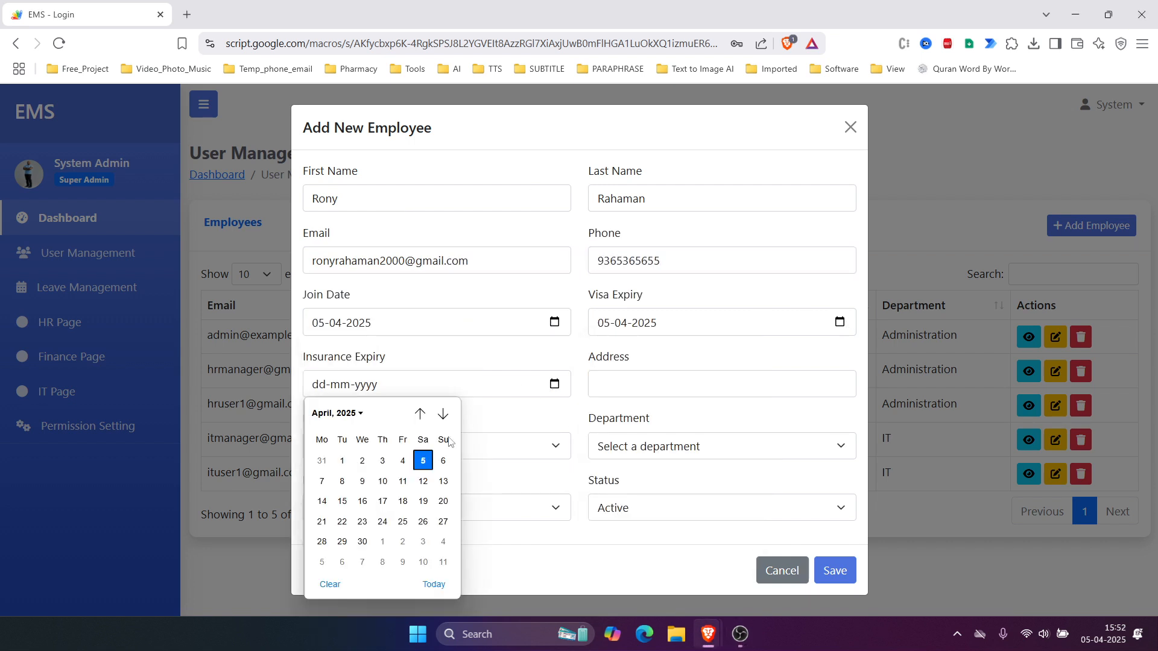
pyautogui.press('Return')
pyautogui.click(721, 377)
pyautogui.write('India')
pyautogui.press('BackSpace')
pyautogui.press('BackSpace')
pyautogui.press('BackSpace')
pyautogui.press('BackSpace')
pyautogui.press('BackSpace')
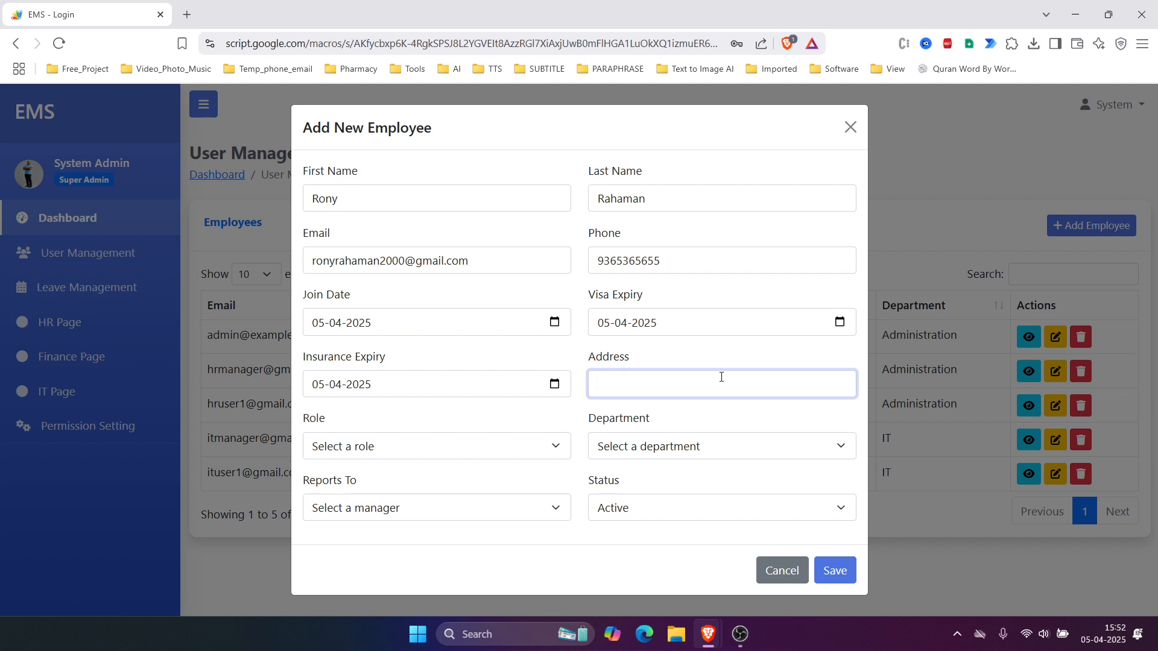
pyautogui.write('New Delhi, Indai')
pyautogui.press('BackSpace')
pyautogui.press('BackSpace')
pyautogui.write('ia')
pyautogui.press('Tab')
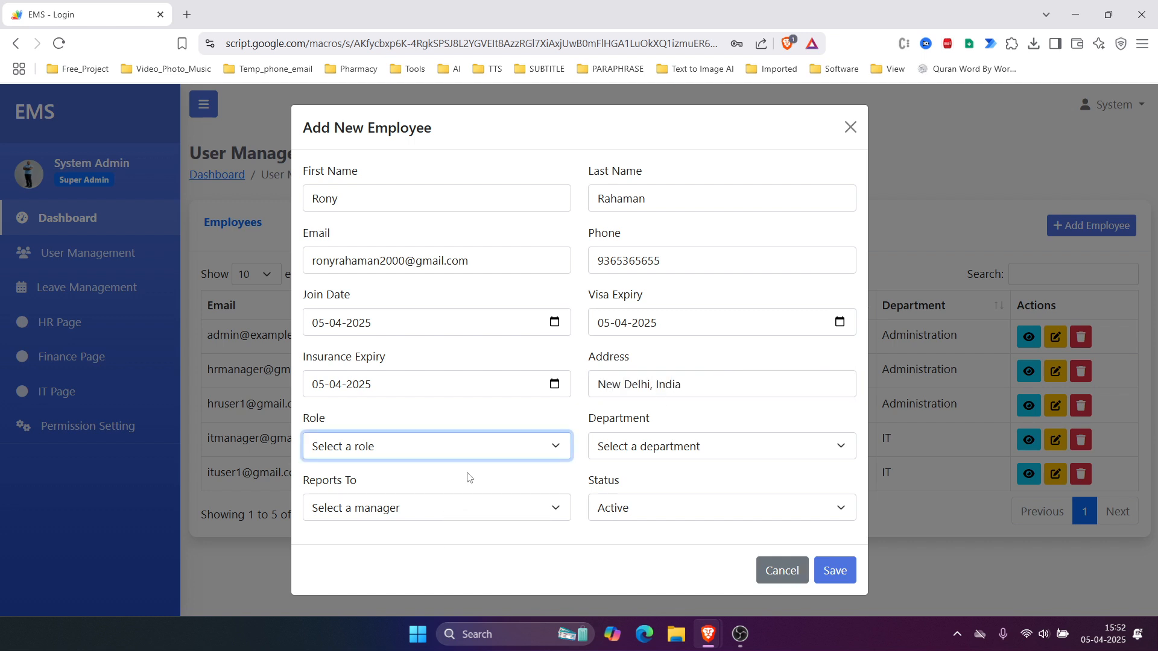
# Step: Make the employee HR Staff in Administration, reporting to HR Manager, Active, and save
pyautogui.click(476, 455)
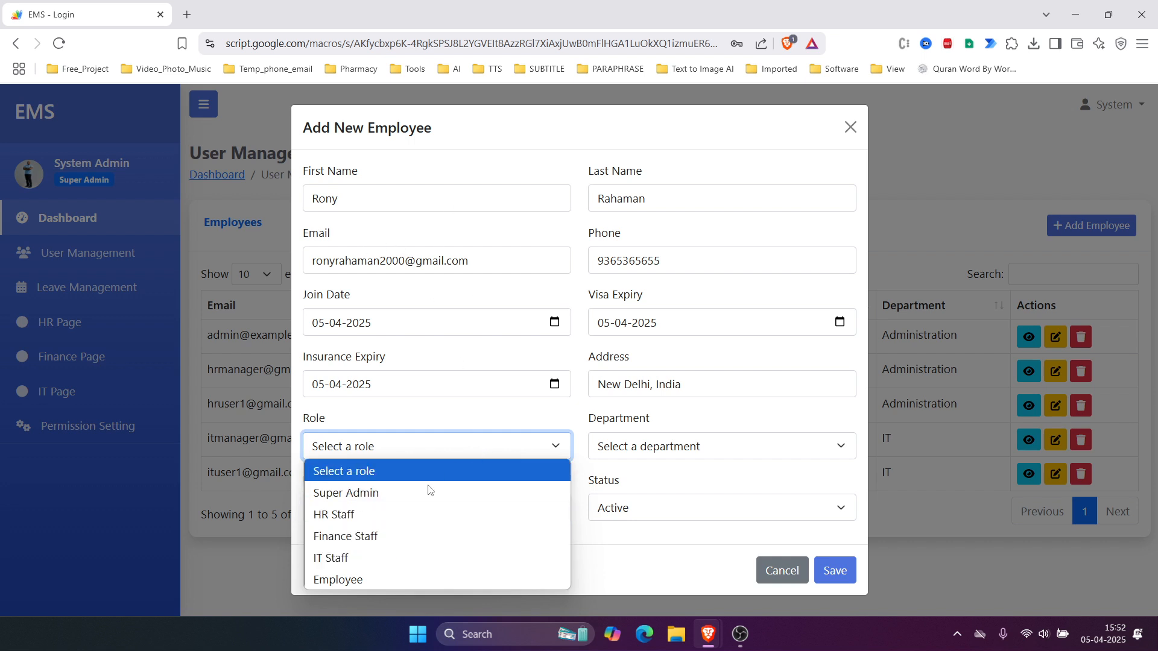
pyautogui.click(403, 516)
pyautogui.click(737, 446)
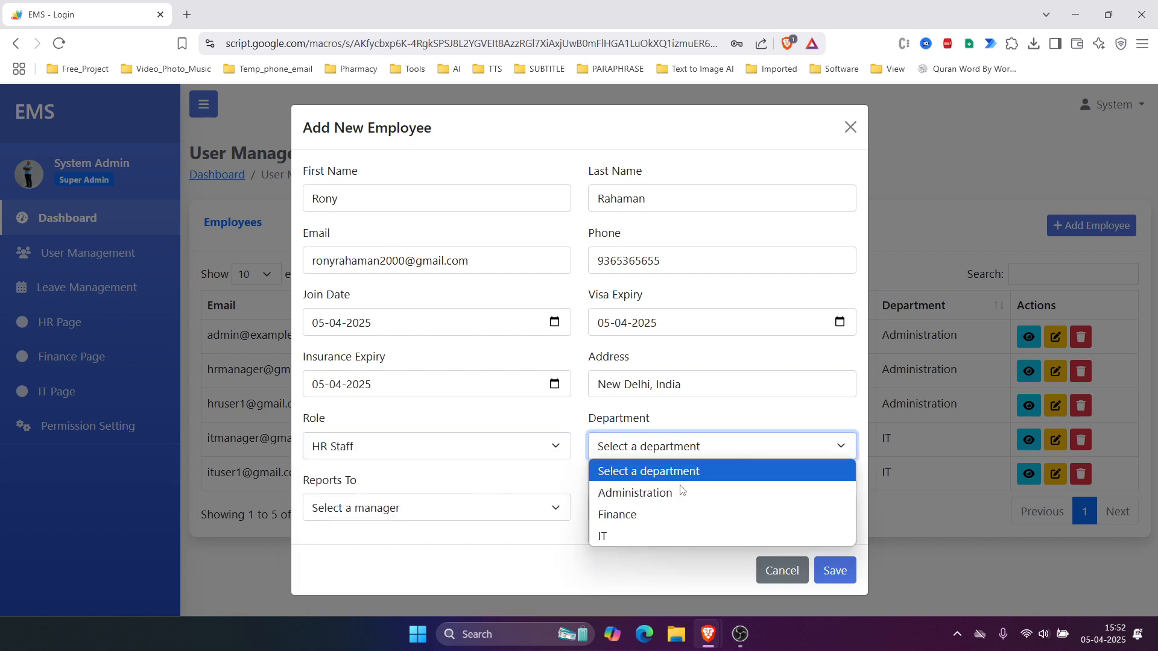
pyautogui.click(674, 495)
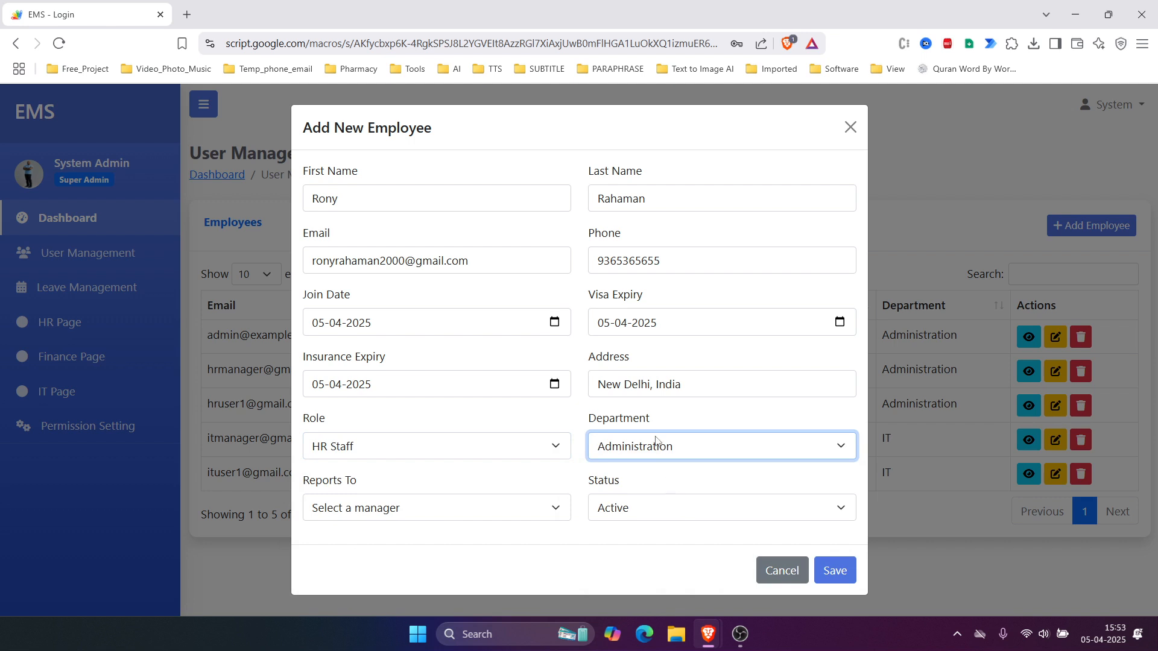
pyautogui.moveTo(529, 521); pyautogui.dragTo(375, 574)
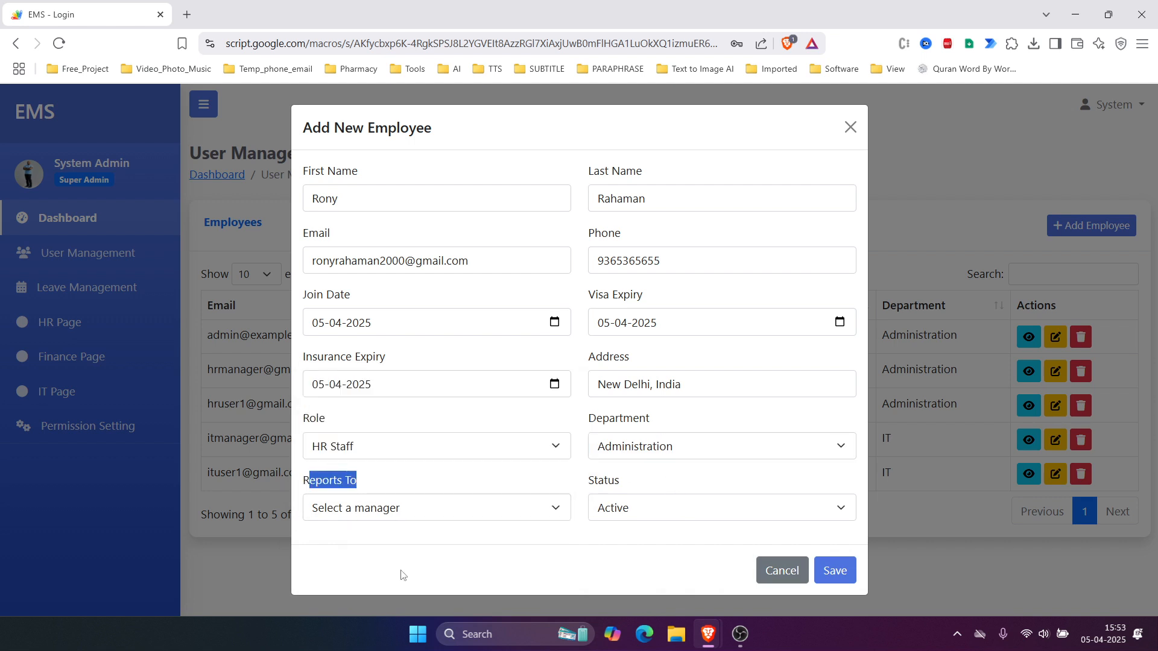
pyautogui.click(421, 510)
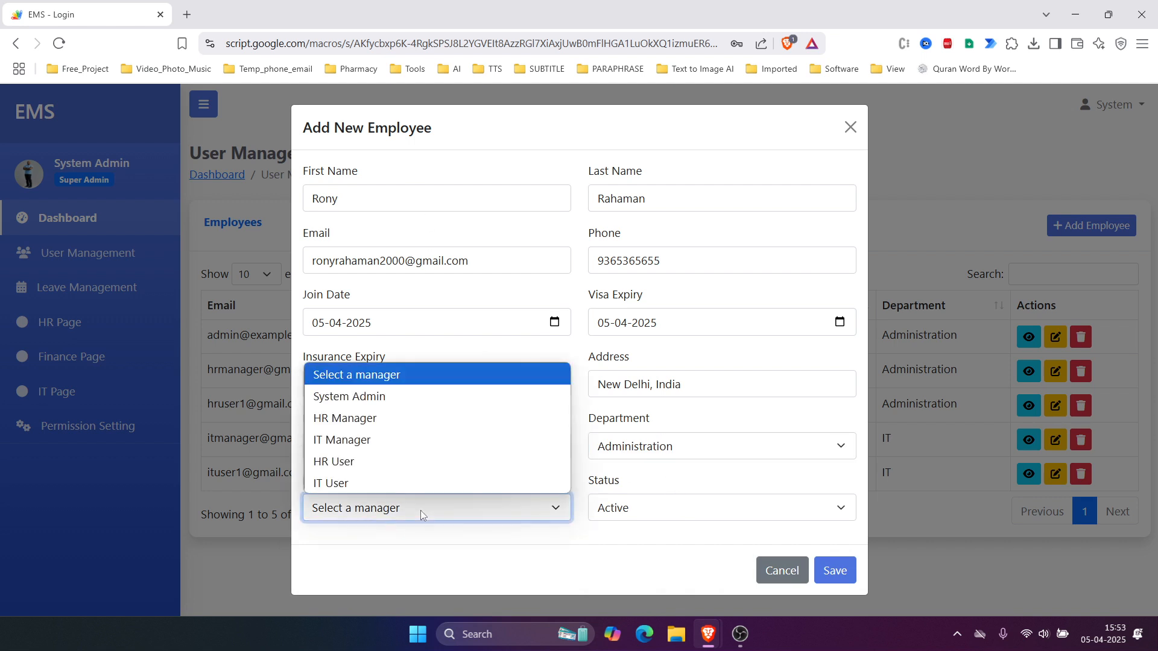
pyautogui.click(389, 418)
pyautogui.click(641, 548)
pyautogui.click(659, 507)
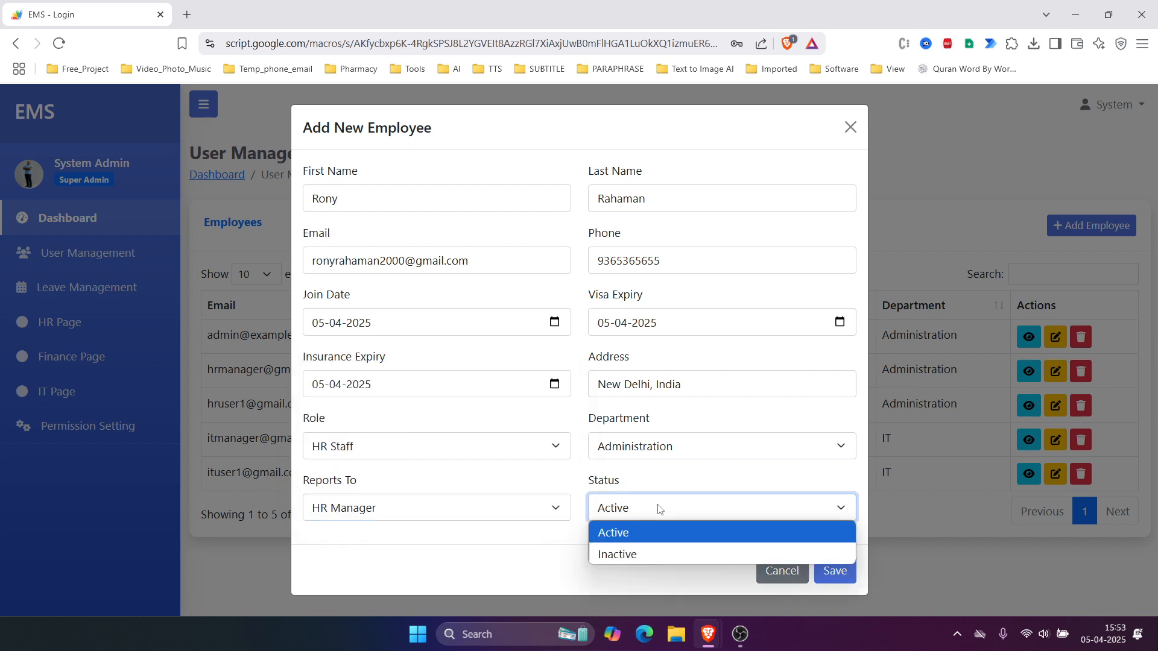
pyautogui.click(660, 506)
pyautogui.click(828, 572)
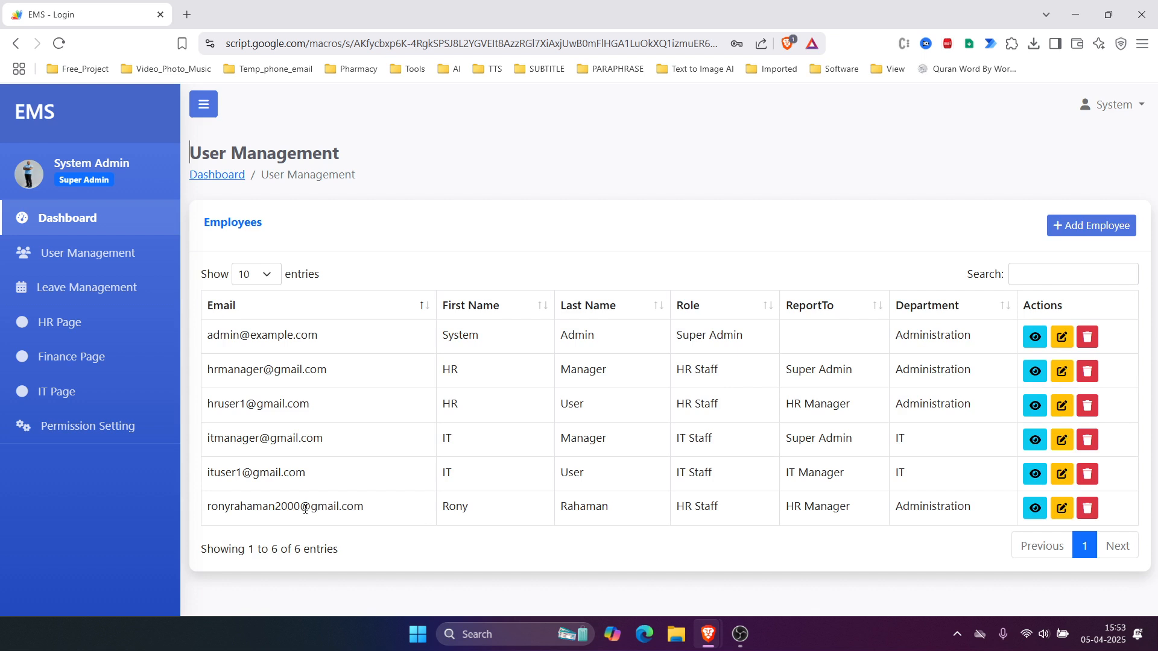
# Step: Select the new employee's email address in the employee table
pyautogui.moveTo(300, 506); pyautogui.dragTo(988, 503)
pyautogui.click(895, 524)
pyautogui.moveTo(211, 508); pyautogui.dragTo(389, 512)
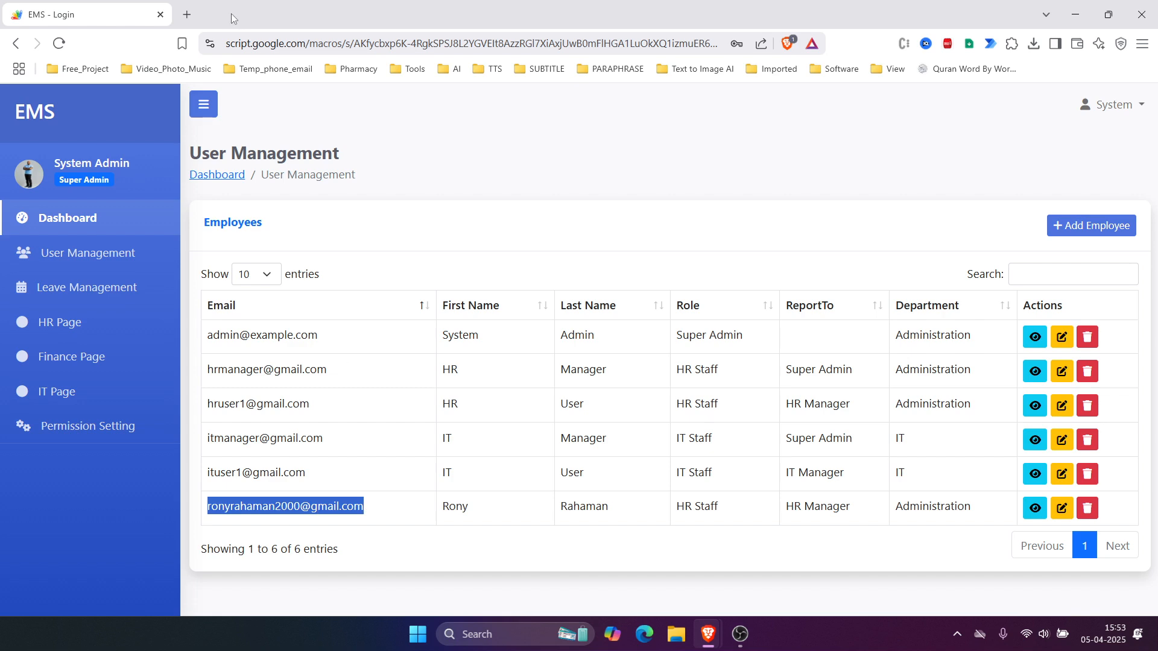
# Step: Open Gmail in a new browser tab
pyautogui.click(187, 15)
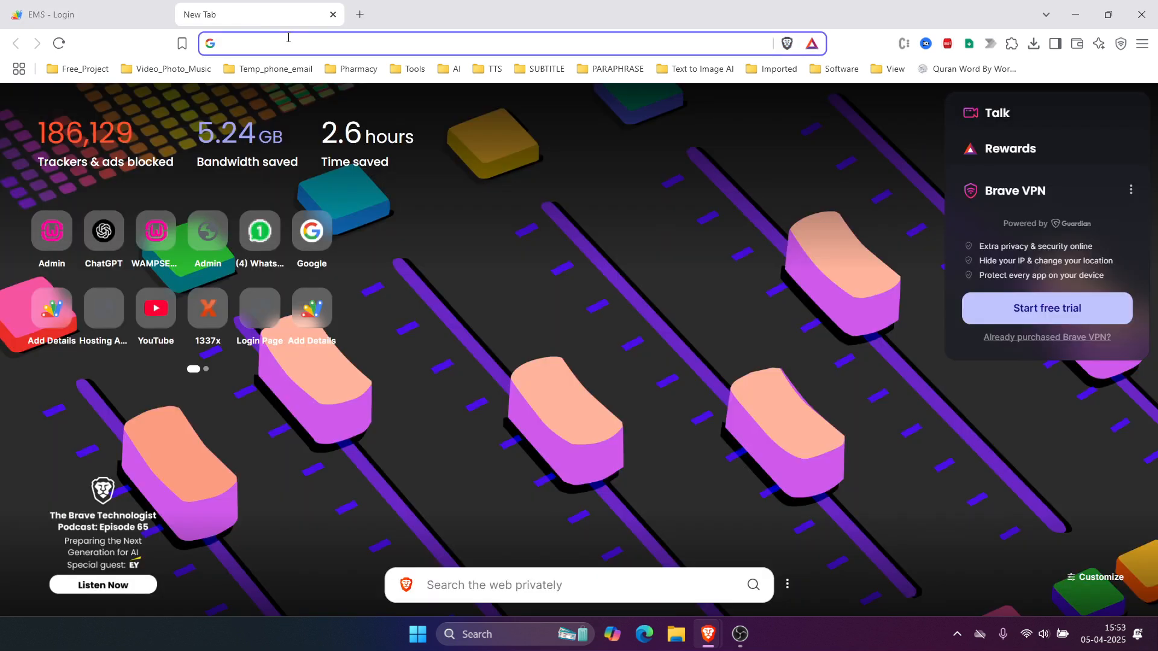
pyautogui.write('gmail.com')
pyautogui.press('Return')
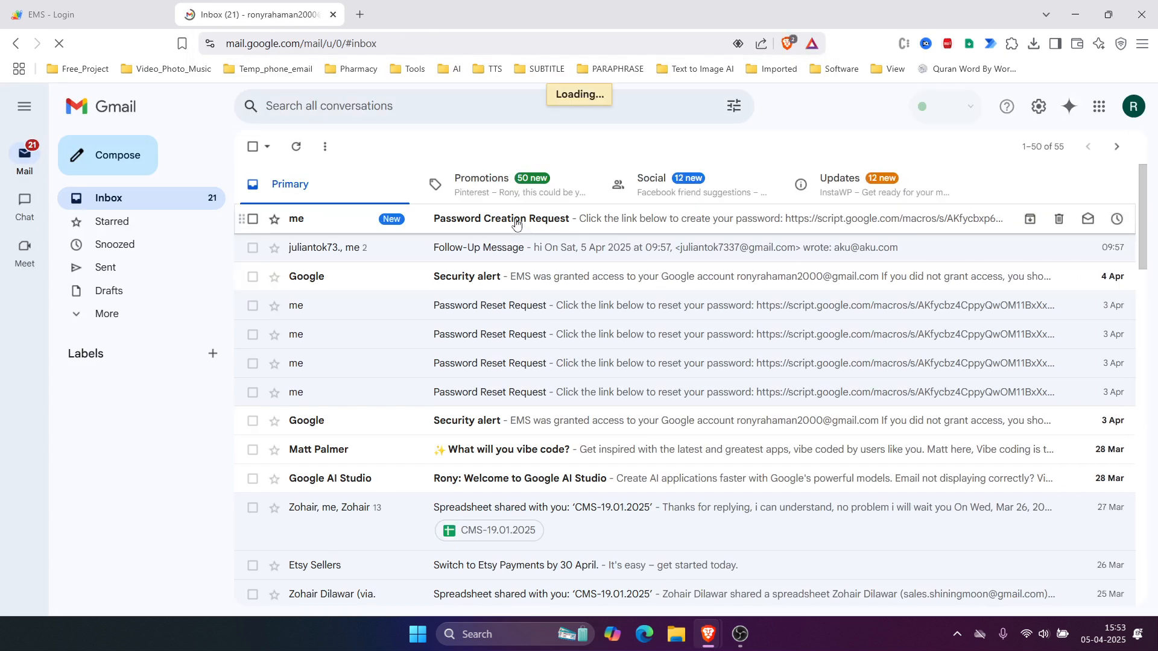
# Step: Open the Password Creation Request email and follow its password creation link
pyautogui.click(514, 224)
pyautogui.moveTo(284, 282); pyautogui.dragTo(525, 338)
pyautogui.click(621, 405)
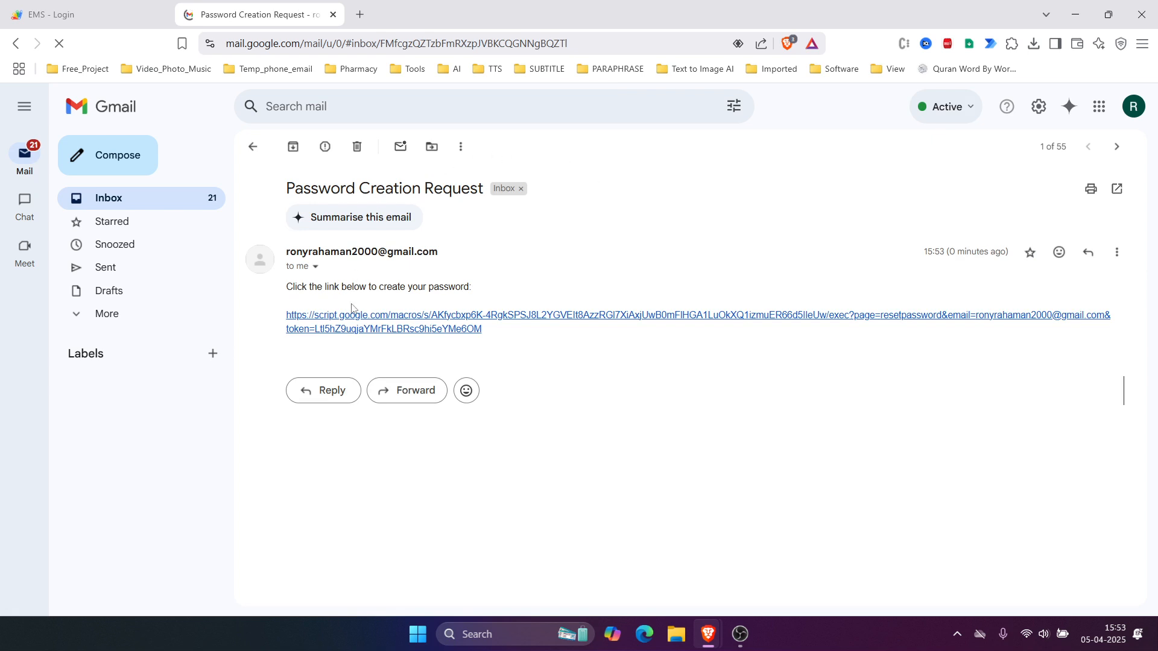
pyautogui.click(428, 331)
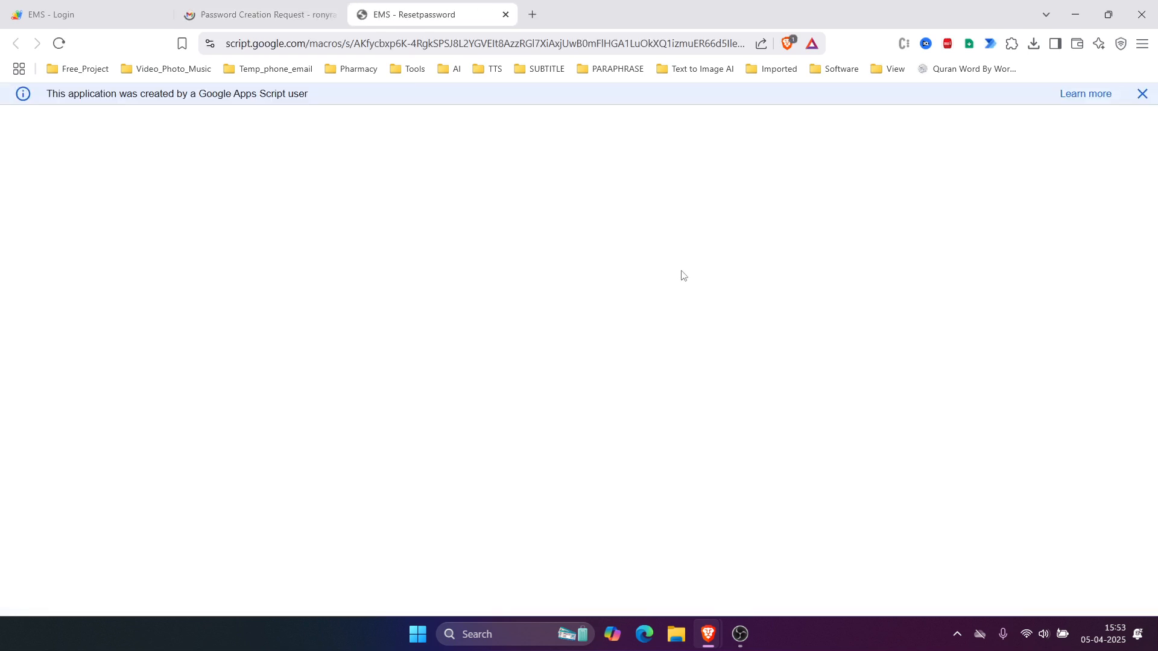
# Step: Fill the new password from the saved entry, re-enter it, save, and decline the browser's storing offer
pyautogui.scroll(-1, 678, 276)
pyautogui.click(560, 376)
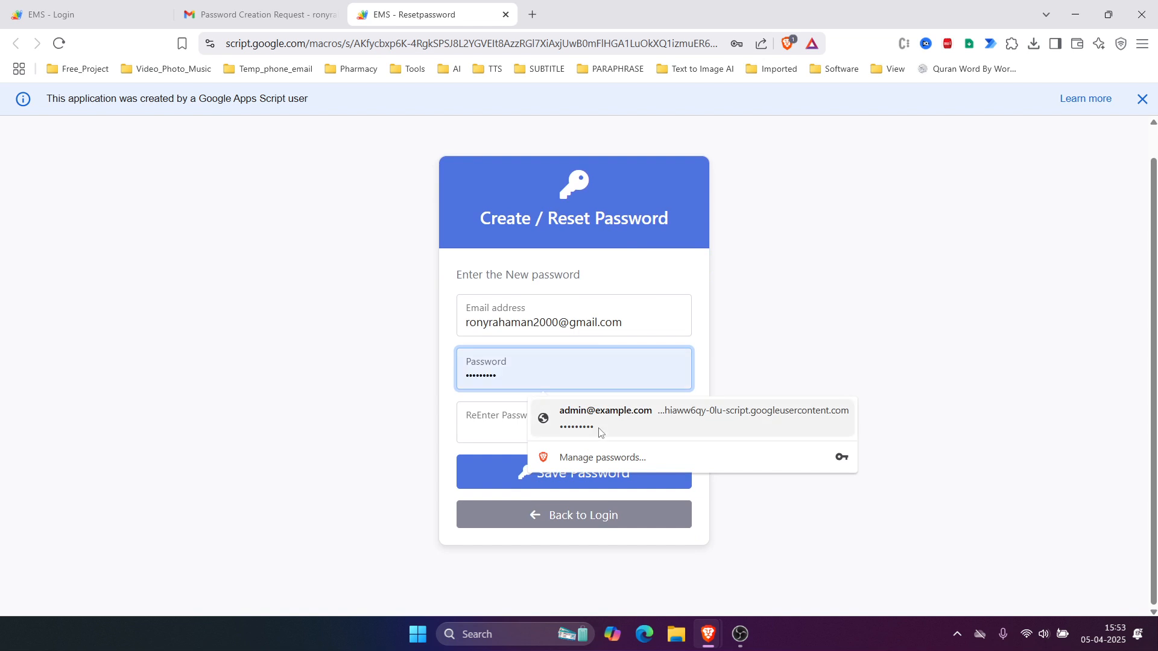
pyautogui.click(534, 407)
pyautogui.click(521, 430)
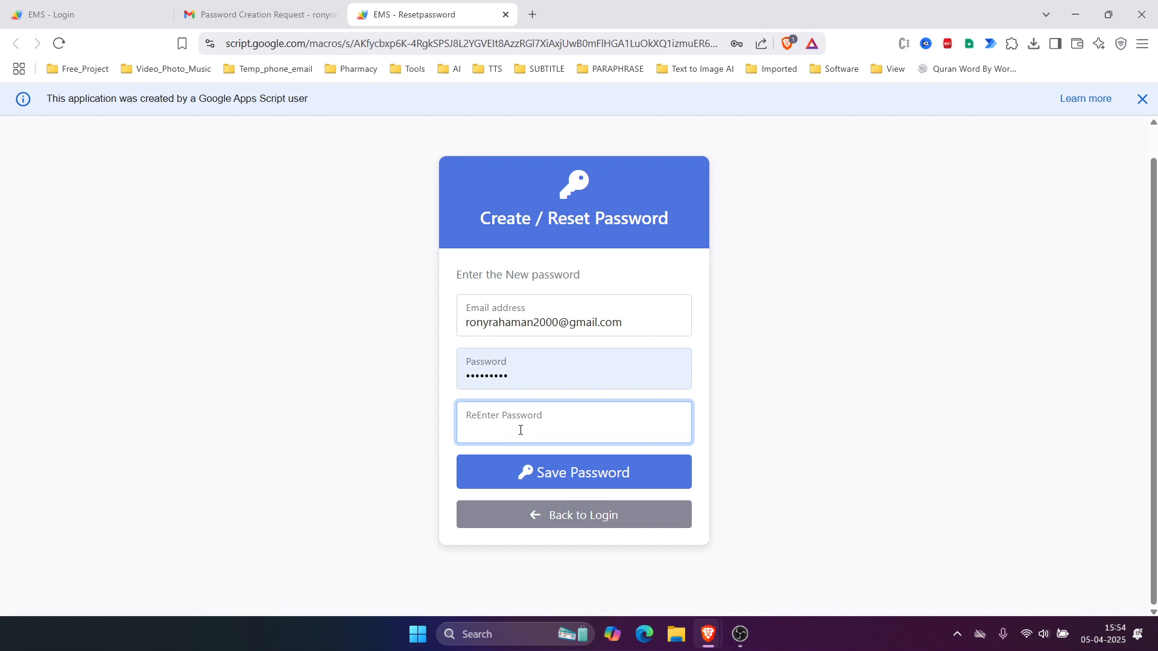
pyautogui.write('•••••••••')
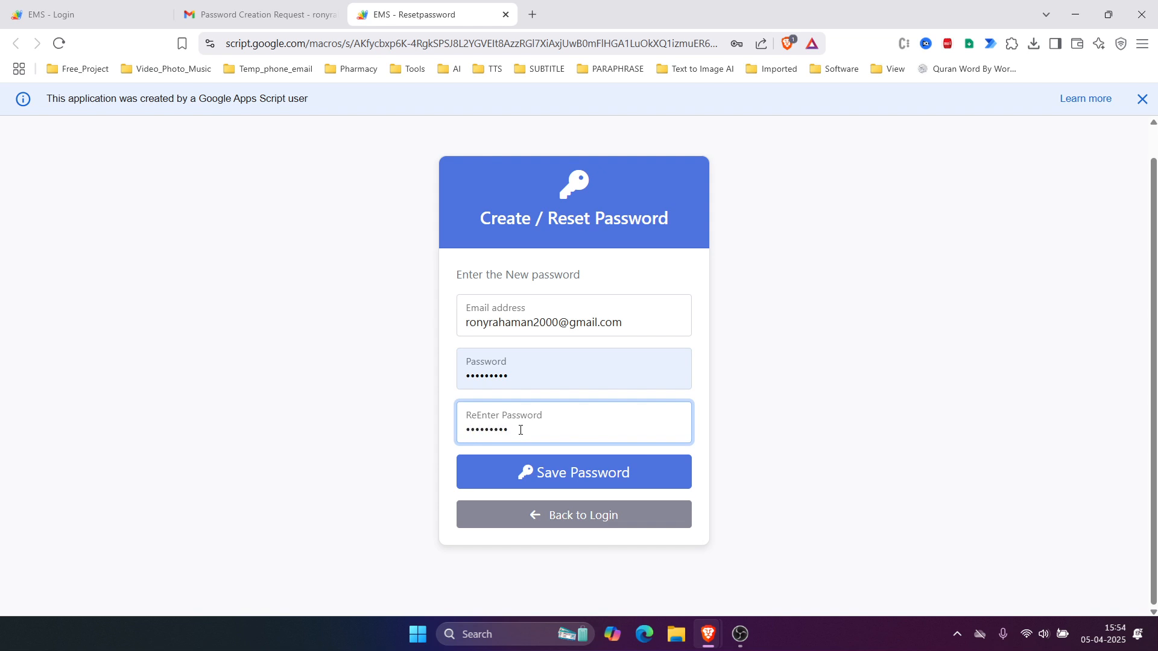
pyautogui.click(550, 473)
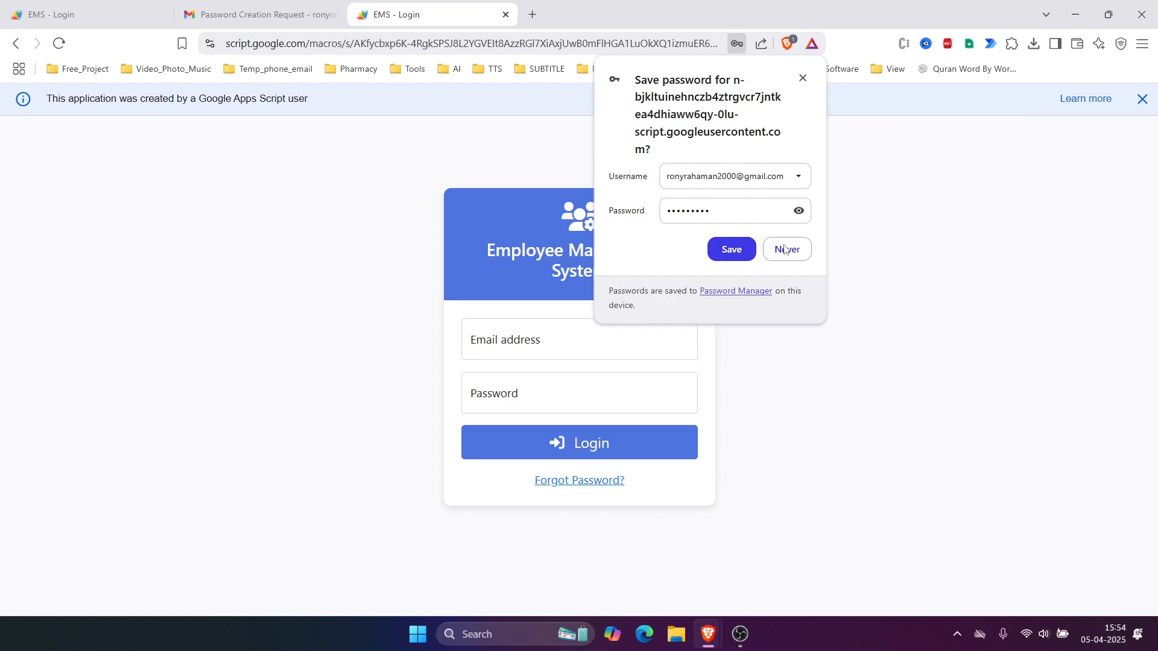
pyautogui.click(711, 254)
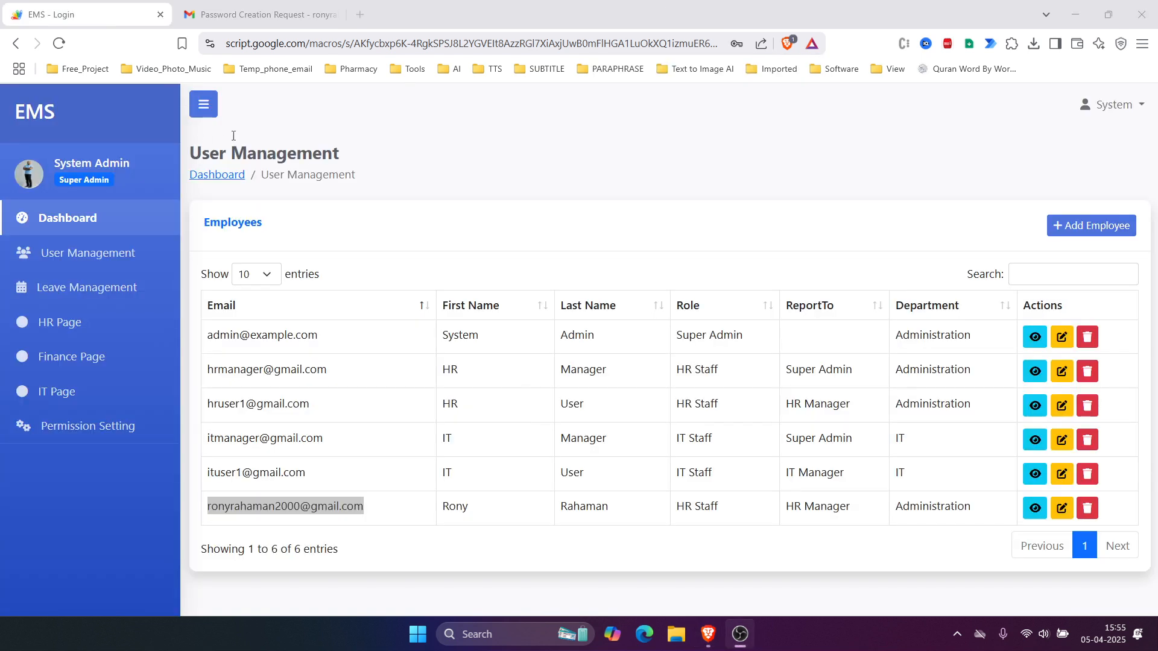
# Step: Open a new Brave tab and go to sheets.google.com via the 'sh' completion
pyautogui.click(433, 24)
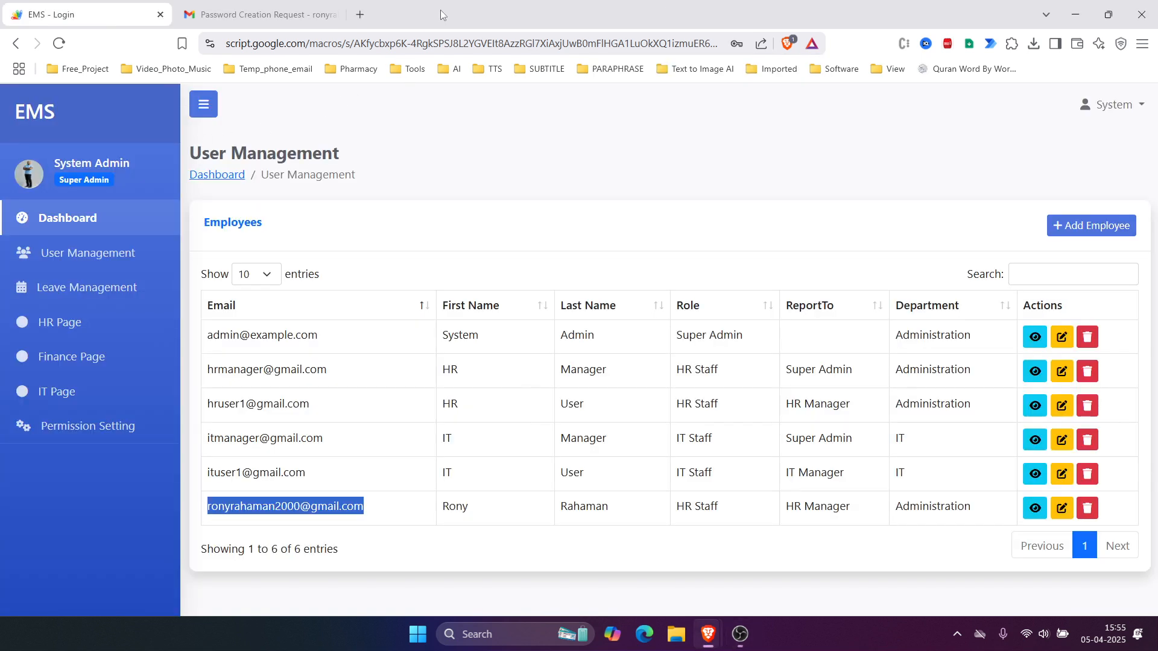
pyautogui.click(360, 15)
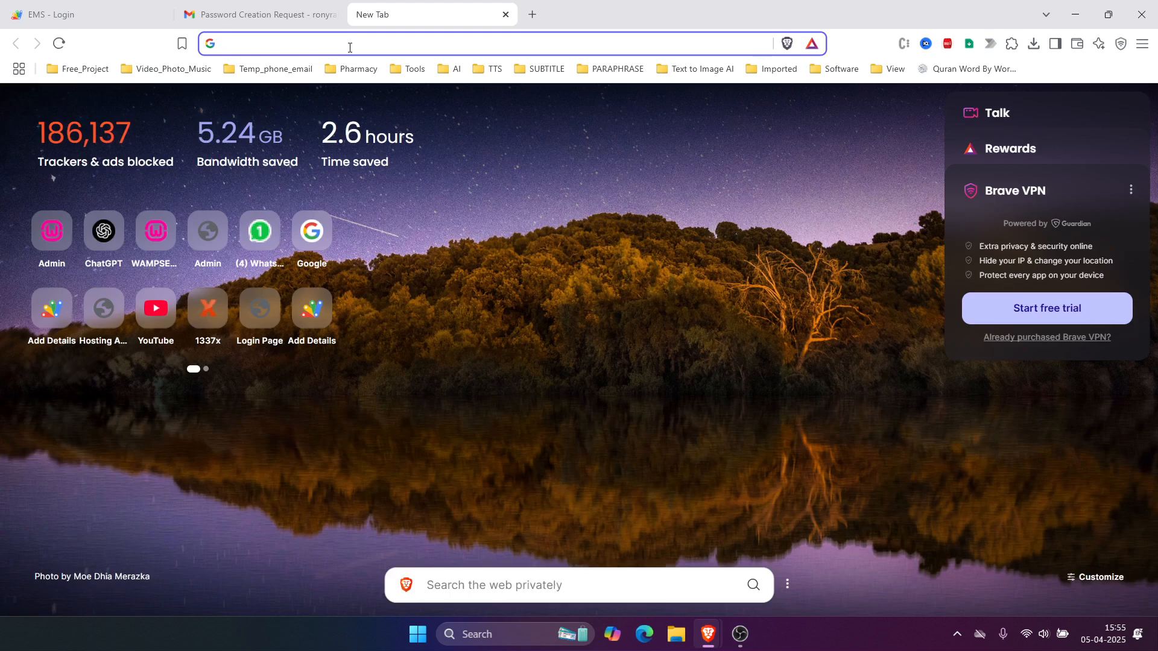
pyautogui.write('sheets/u/0/')
pyautogui.press('Return')
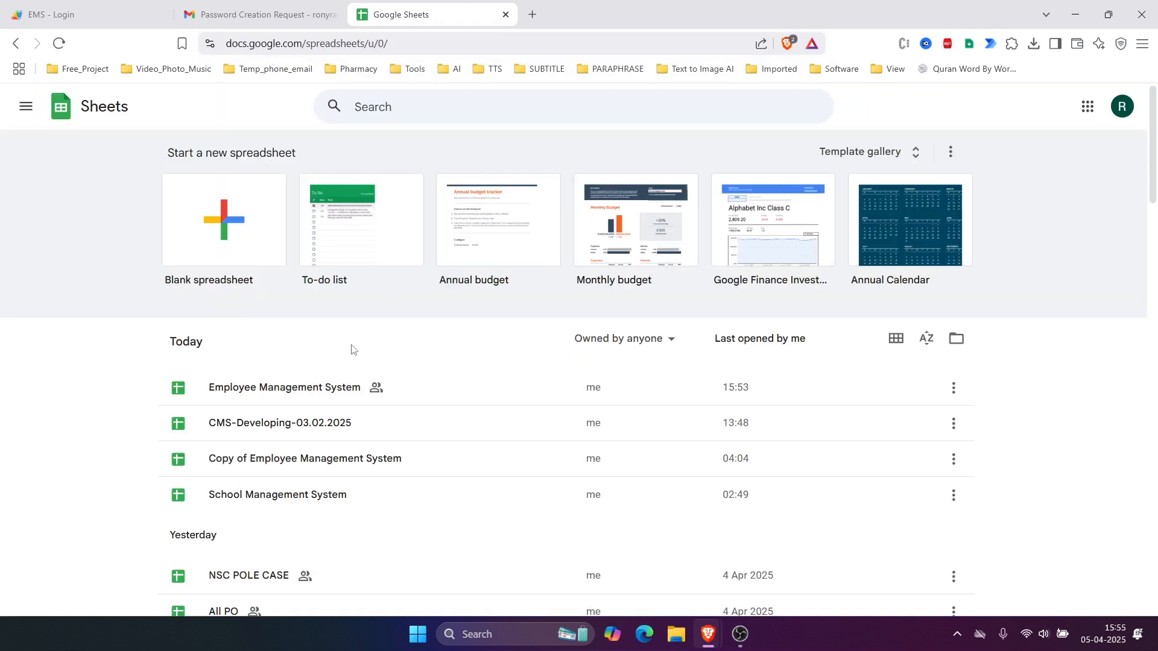
# Step: Open the Employee Management System spreadsheet and inspect the new employee's stored password in C7
pyautogui.click(302, 389)
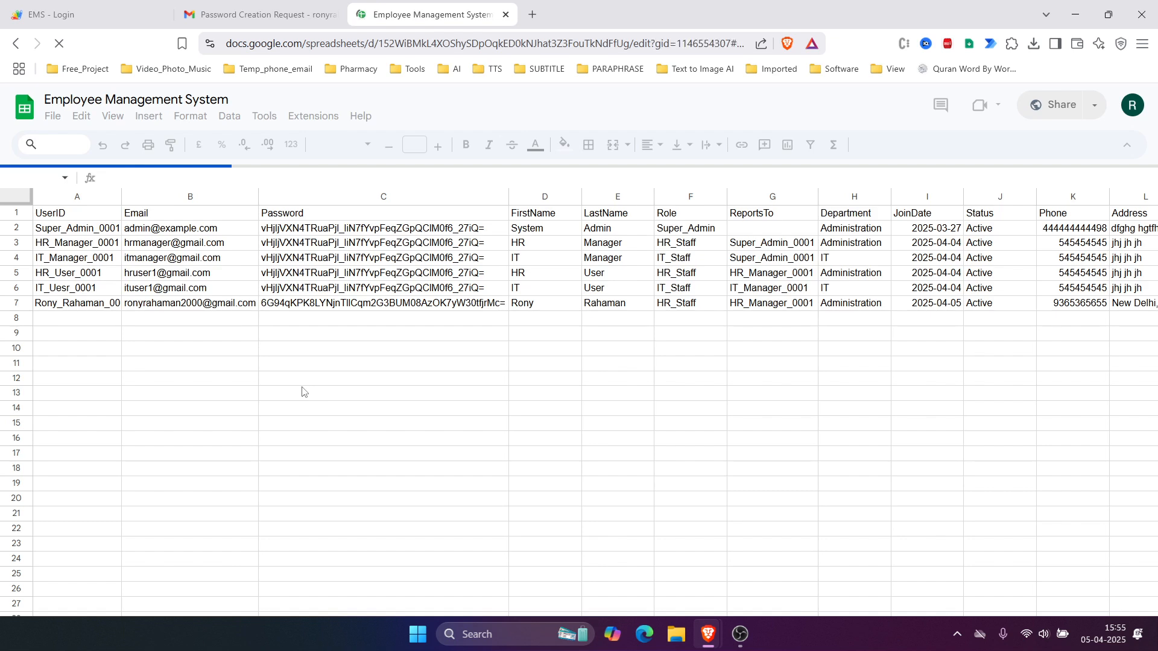
pyautogui.click(369, 302)
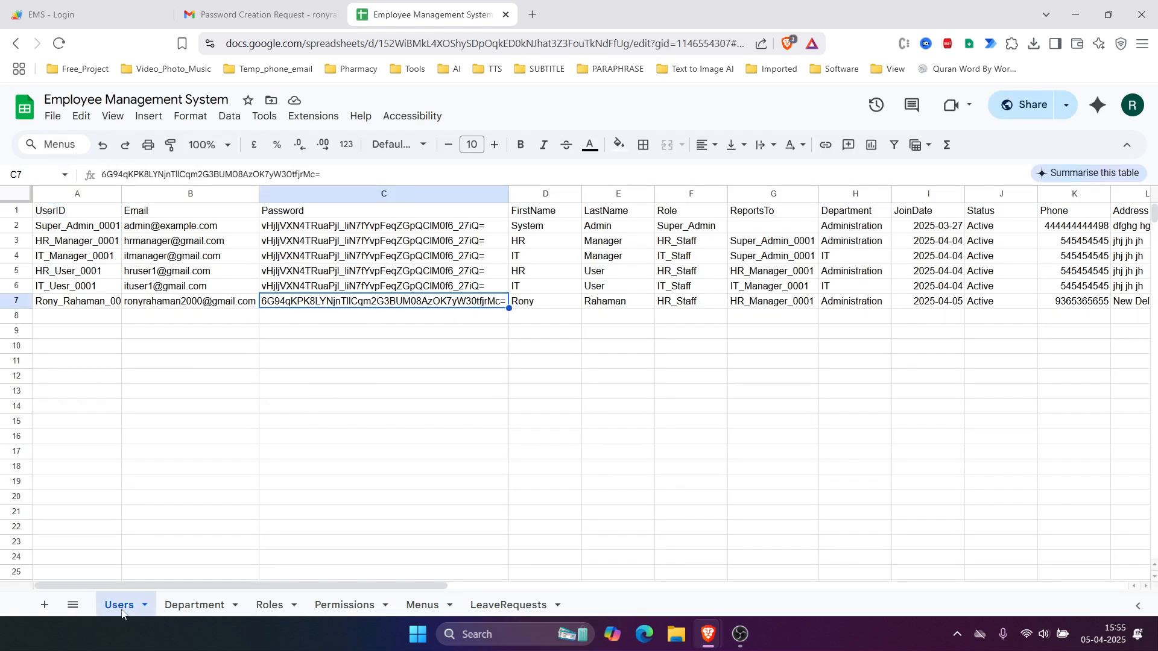
pyautogui.click(357, 439)
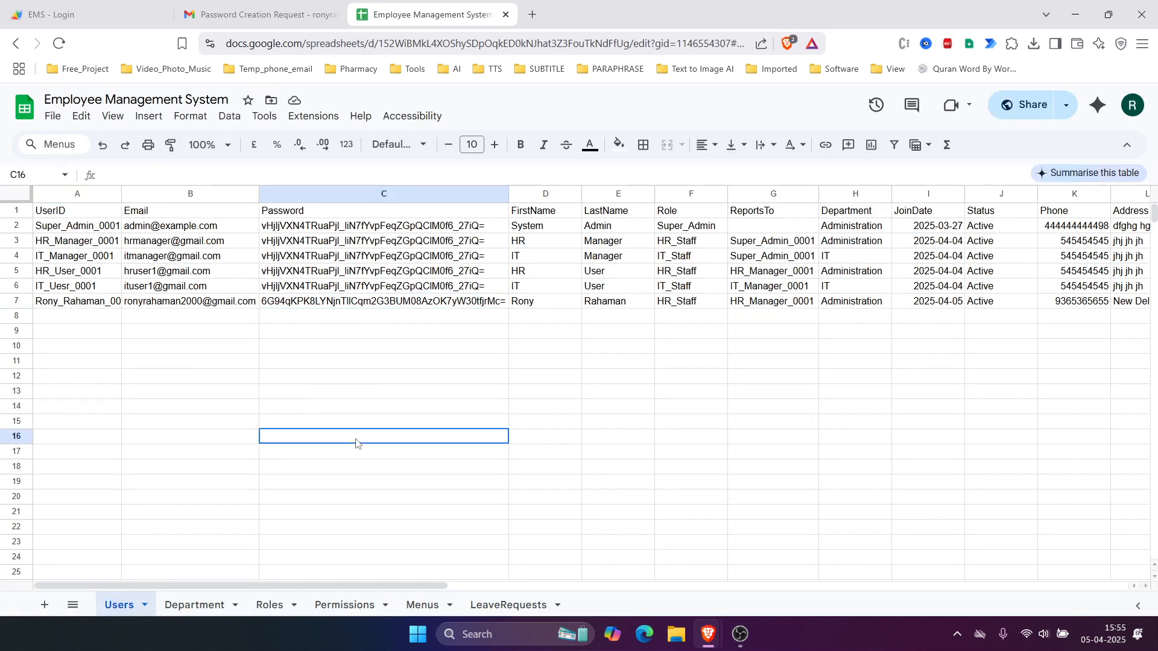
pyautogui.click(357, 305)
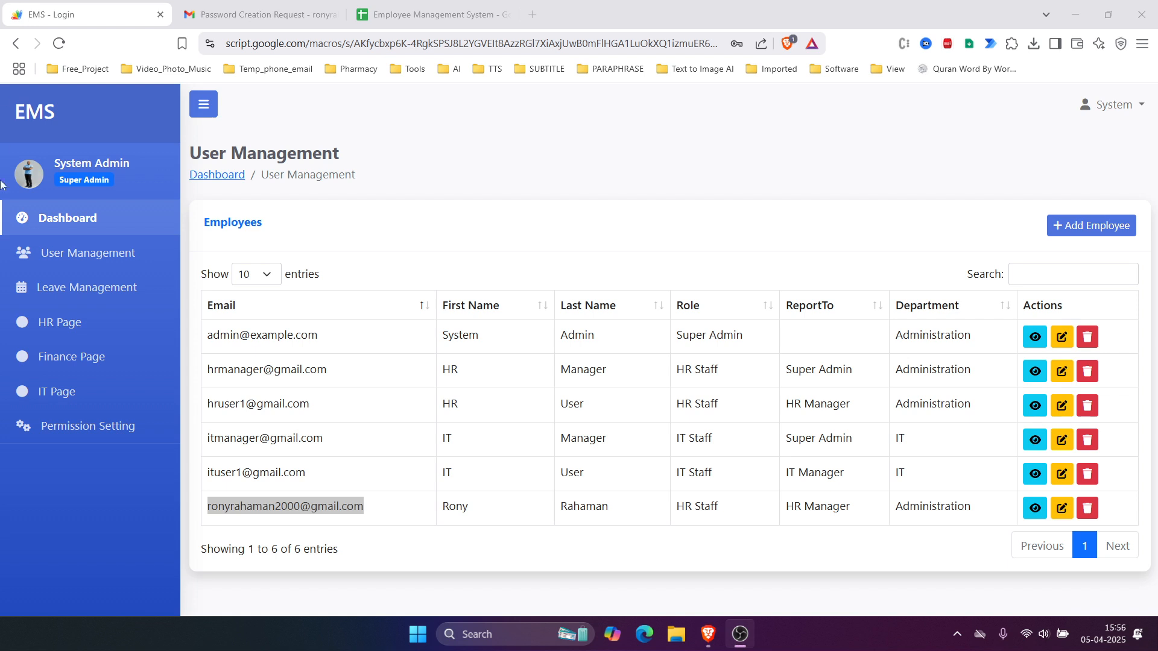
# Step: On the Permission Setting page, select the HR Staff role
pyautogui.click(79, 435)
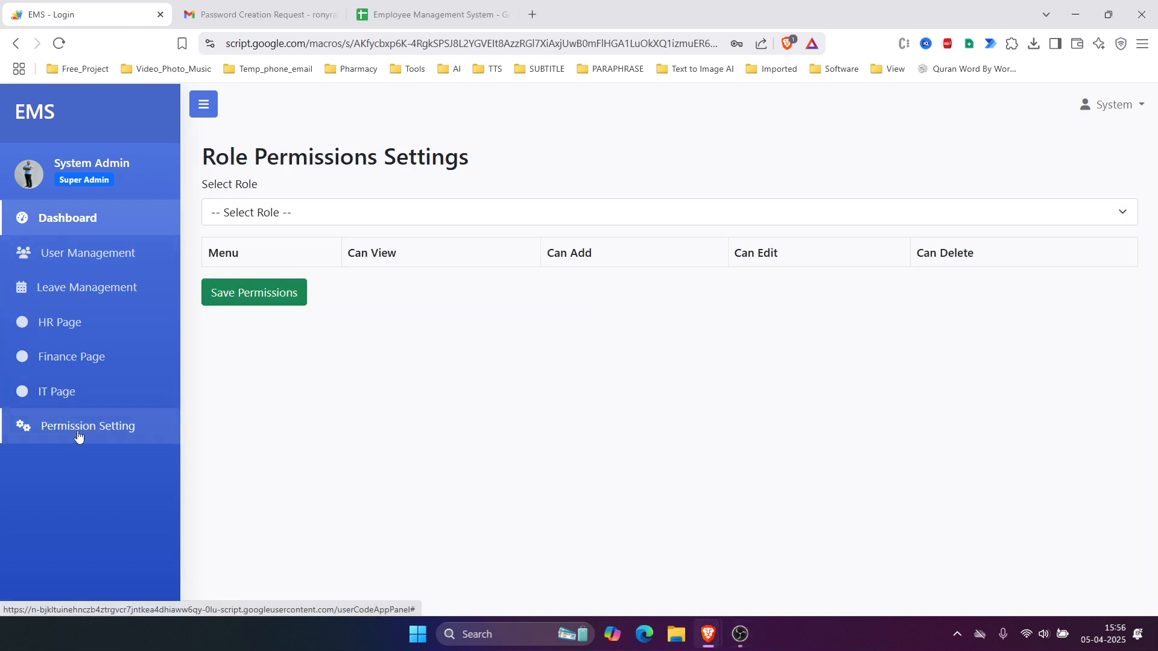
pyautogui.click(320, 214)
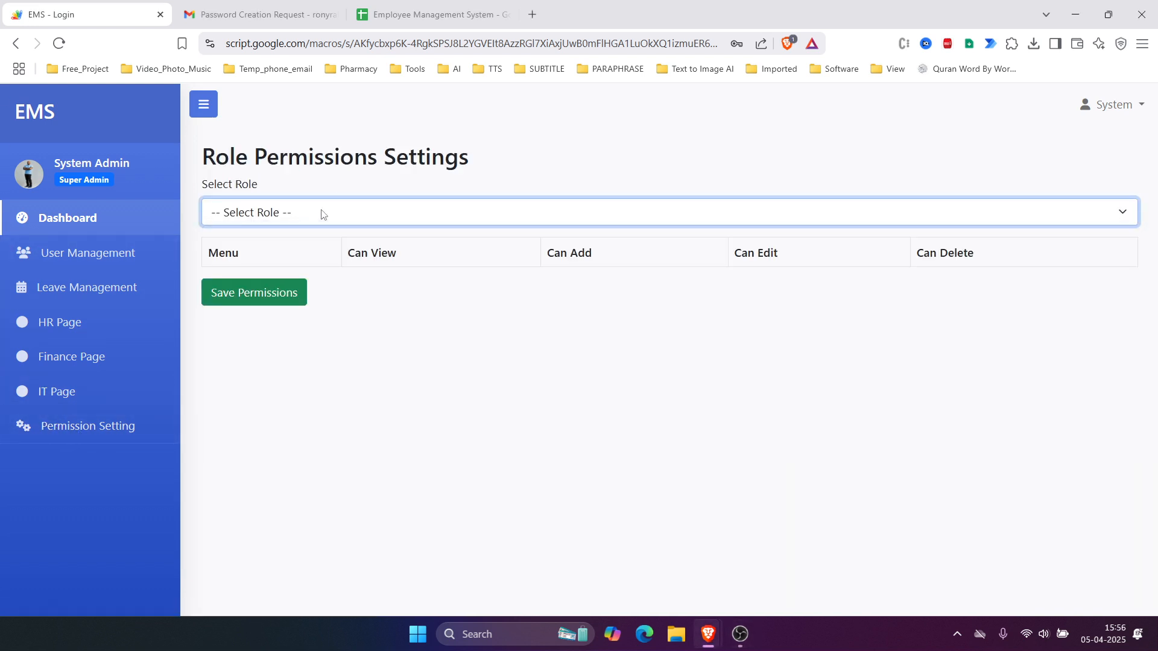
pyautogui.click(322, 215)
pyautogui.click(286, 279)
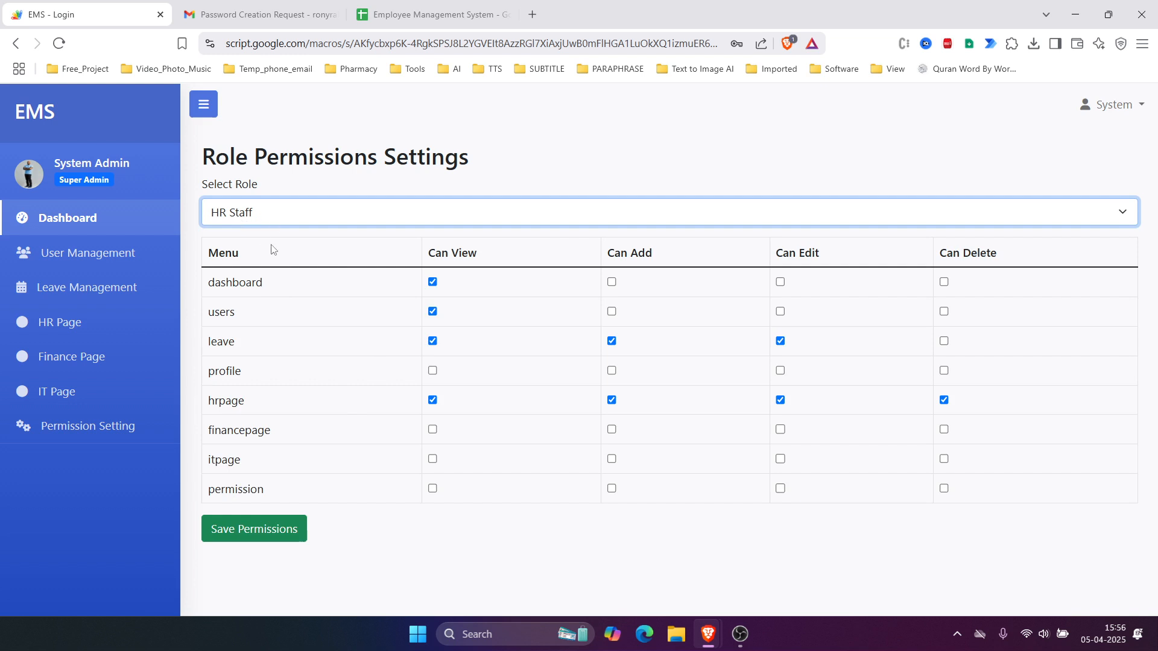
# Step: Highlight the hrpage, leave, dashboard and users menu names to review their permissions
pyautogui.doubleClick(212, 407)
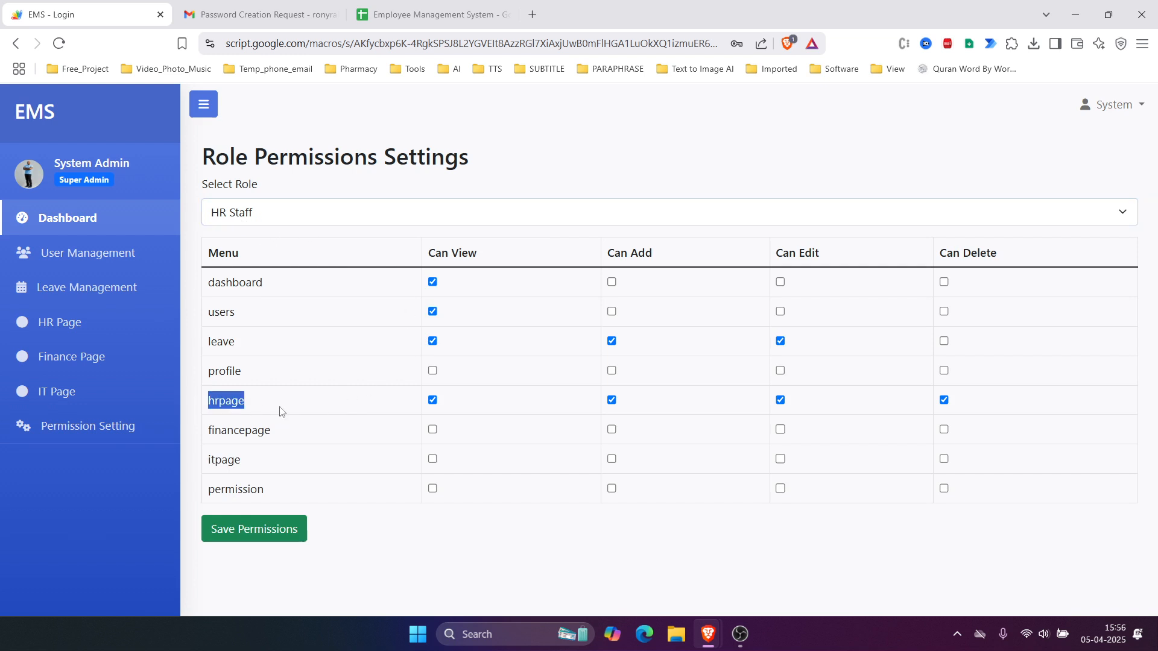
pyautogui.doubleClick(214, 343)
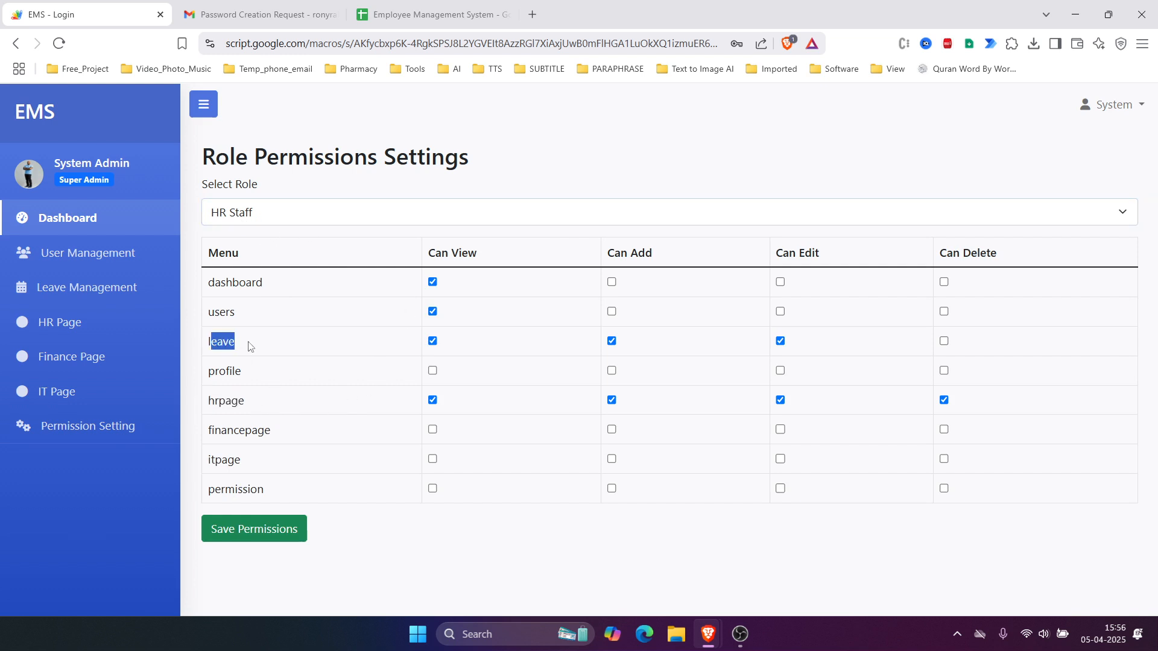
pyautogui.doubleClick(217, 282)
pyautogui.moveTo(219, 312); pyautogui.dragTo(254, 318)
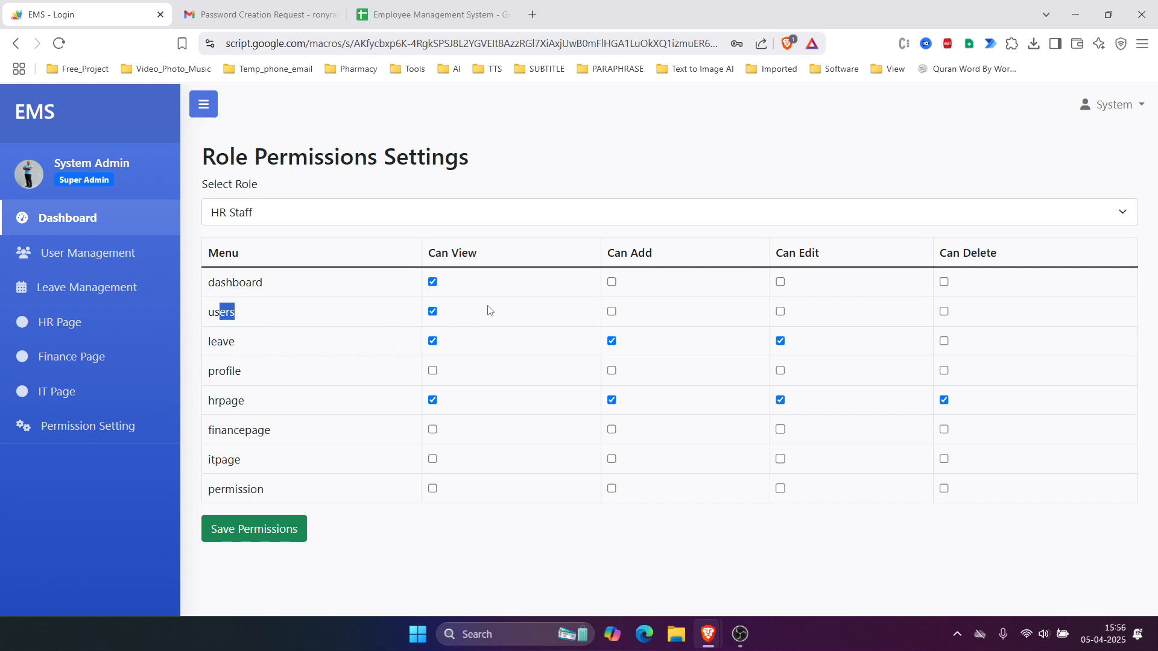
# Step: Log out of the admin account and select the pre-filled login email
pyautogui.click(1141, 106)
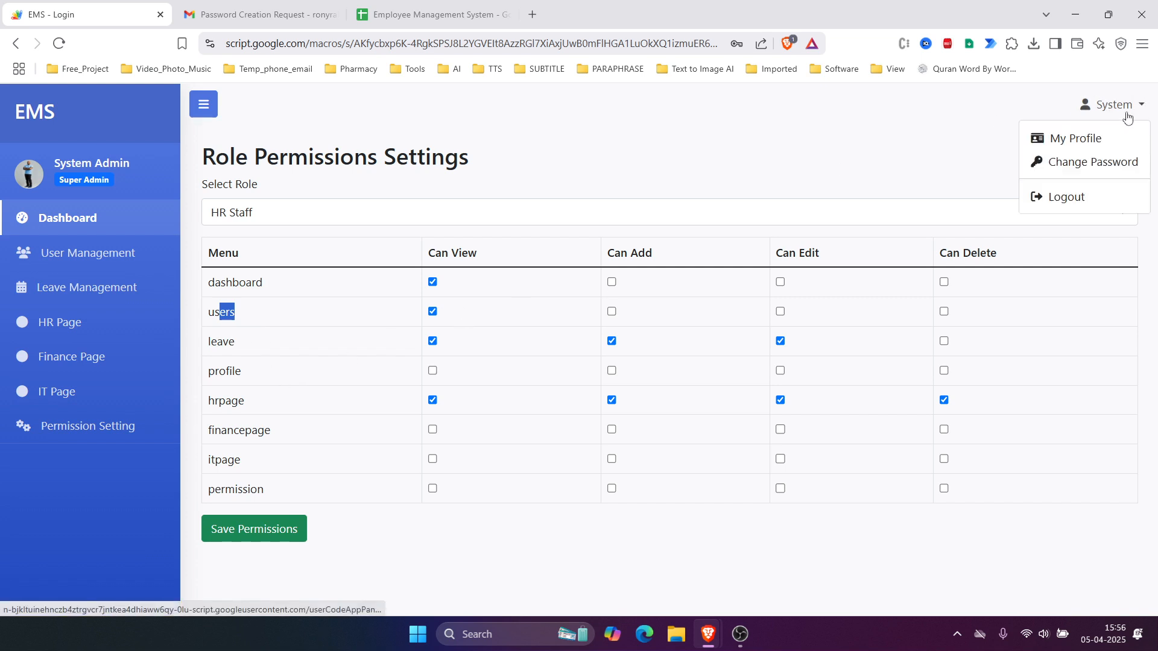
pyautogui.click(1072, 196)
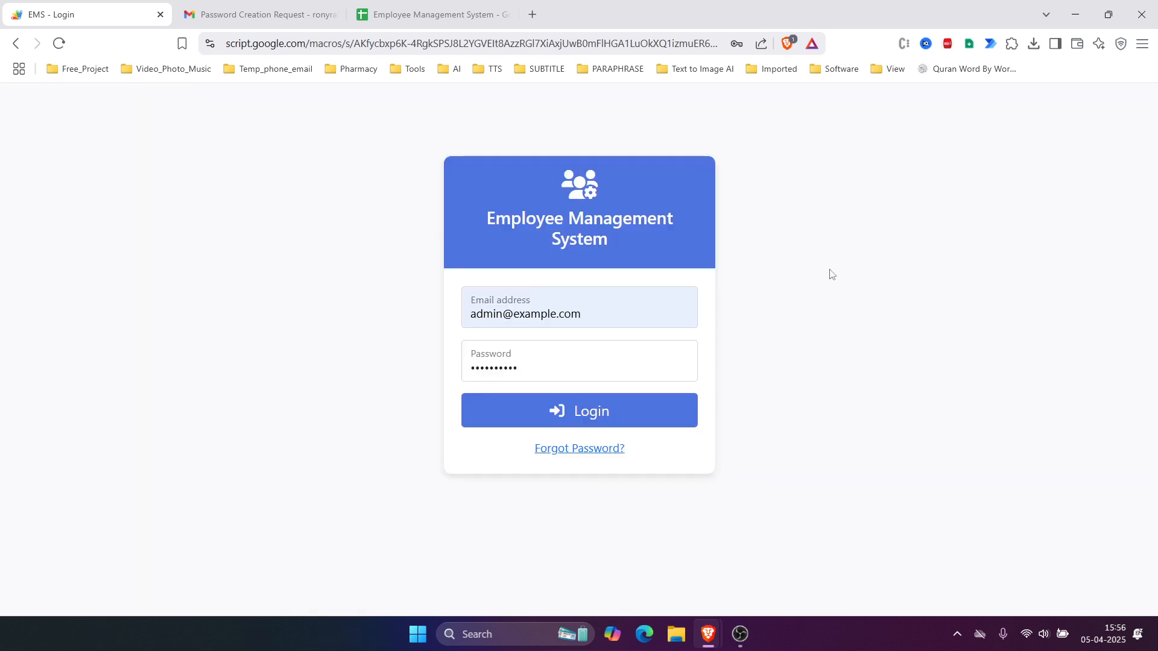
pyautogui.click(629, 321)
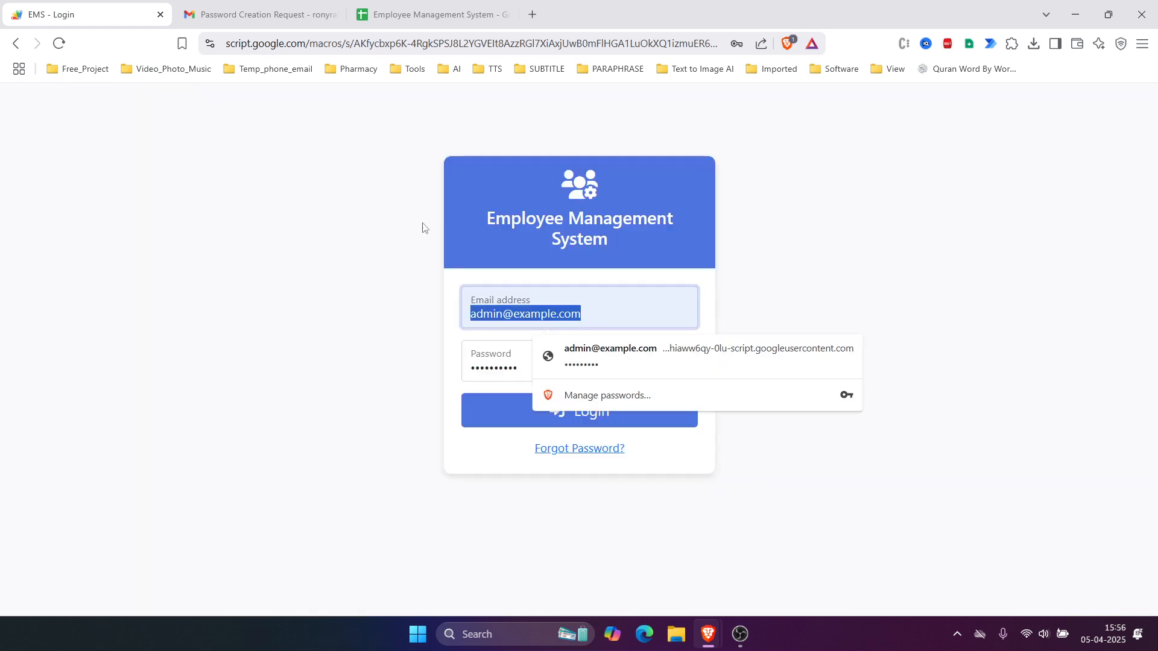
# Step: Copy the new HR user's email from cell B7, paste it into the login form and log in
pyautogui.click(428, 11)
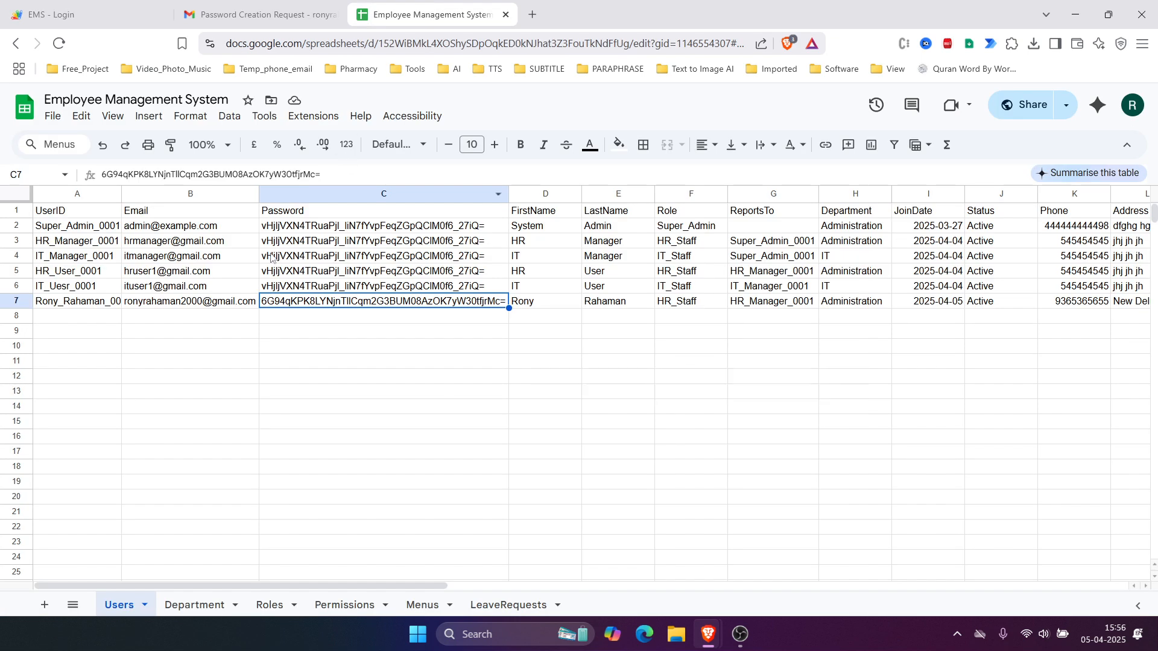
pyautogui.click(175, 304)
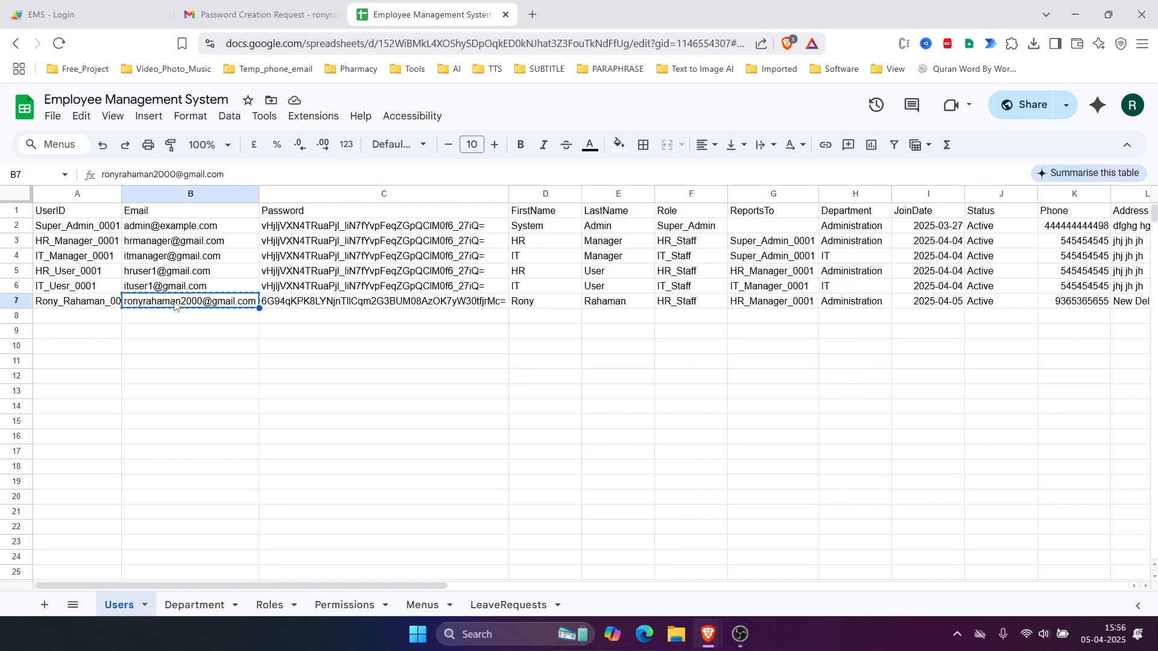
pyautogui.click(96, 16)
pyautogui.hotkey('ctrl', 'v')
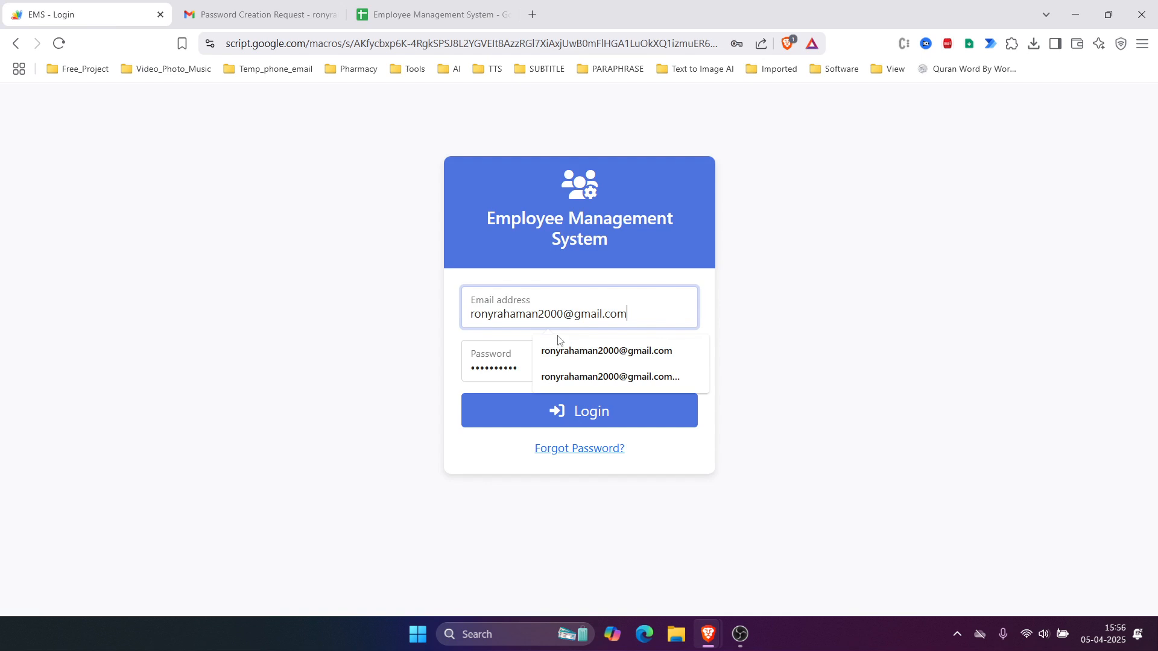
pyautogui.click(492, 413)
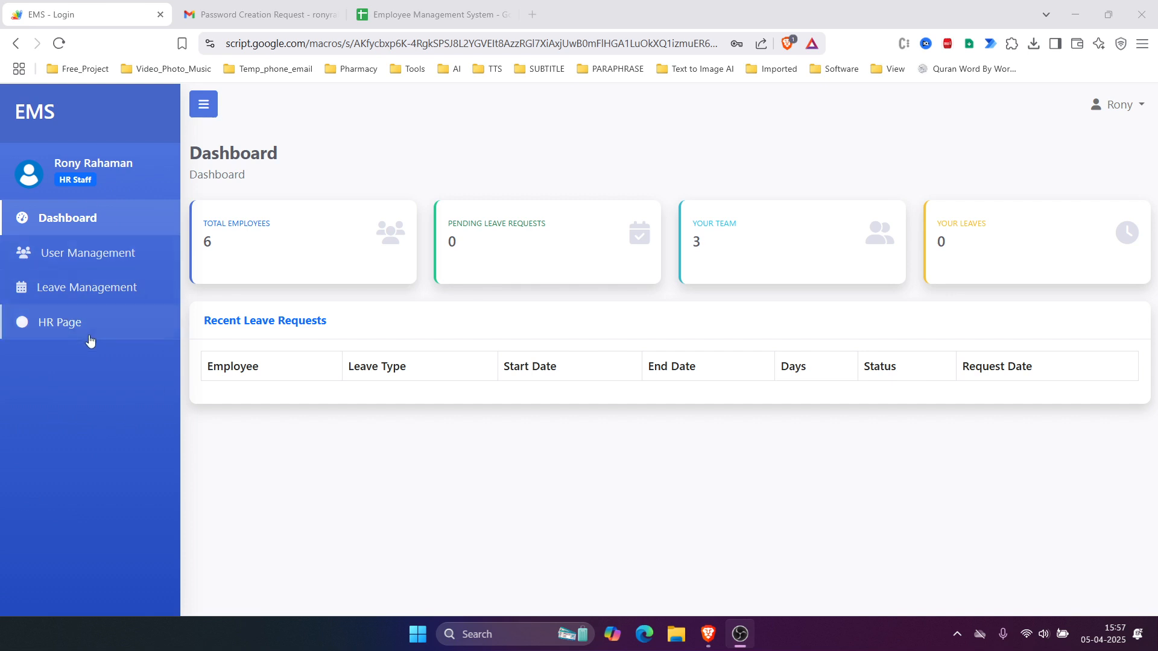
# Step: Open User Management and review the first employee rows in the table
pyautogui.click(85, 256)
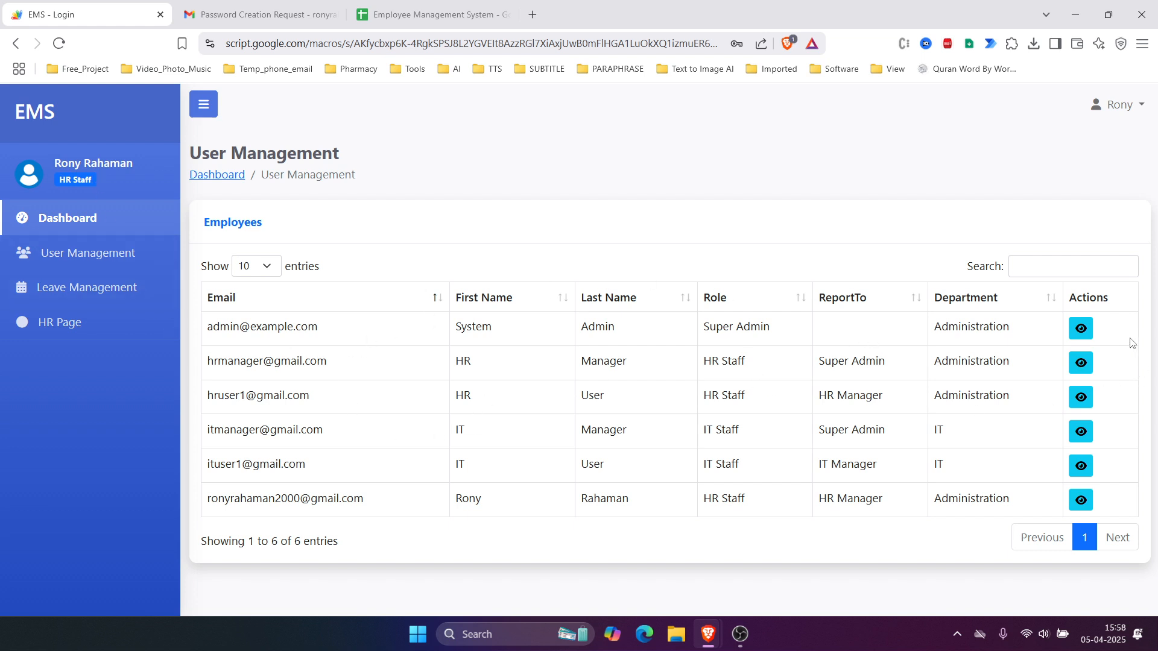
pyautogui.moveTo(267, 329); pyautogui.dragTo(689, 527)
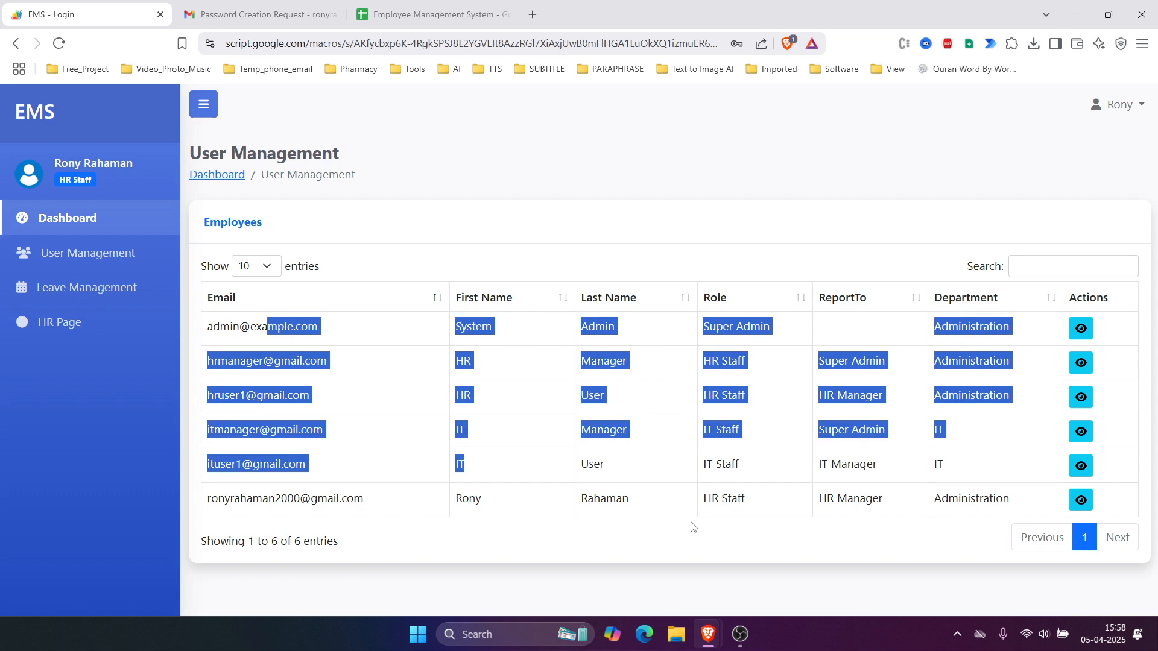
pyautogui.click(689, 527)
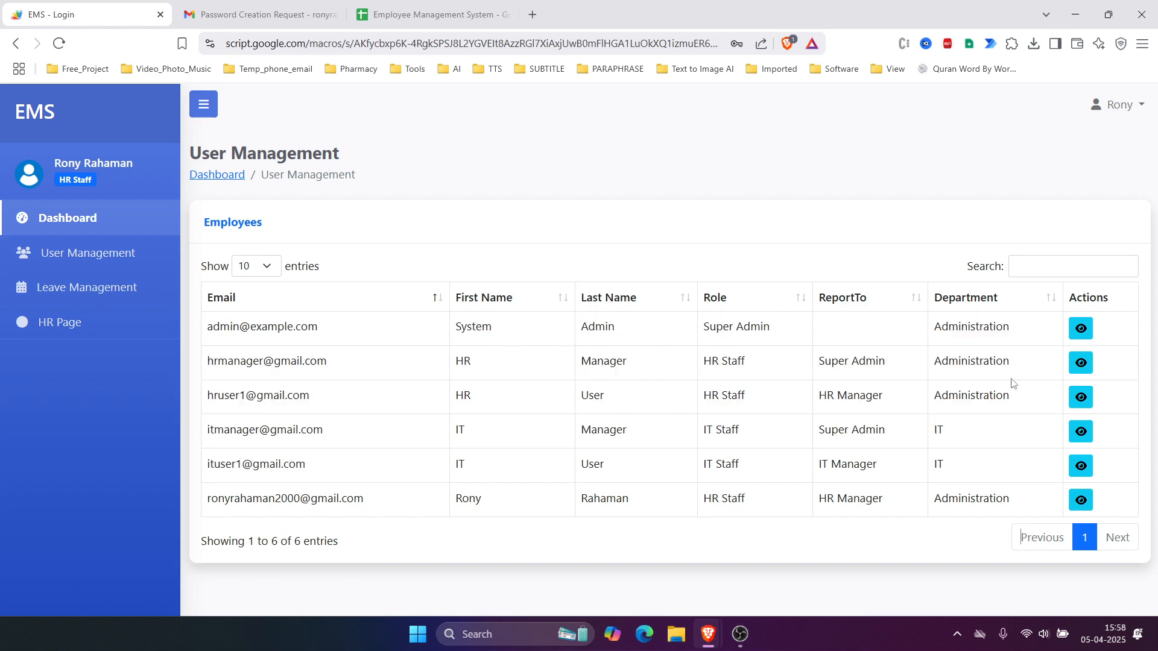
# Step: View the HR manager's employee details, then open the signed-in user's account menu
pyautogui.click(1082, 364)
pyautogui.moveTo(59, 159); pyautogui.dragTo(153, 164)
pyautogui.click(864, 164)
pyautogui.click(1126, 114)
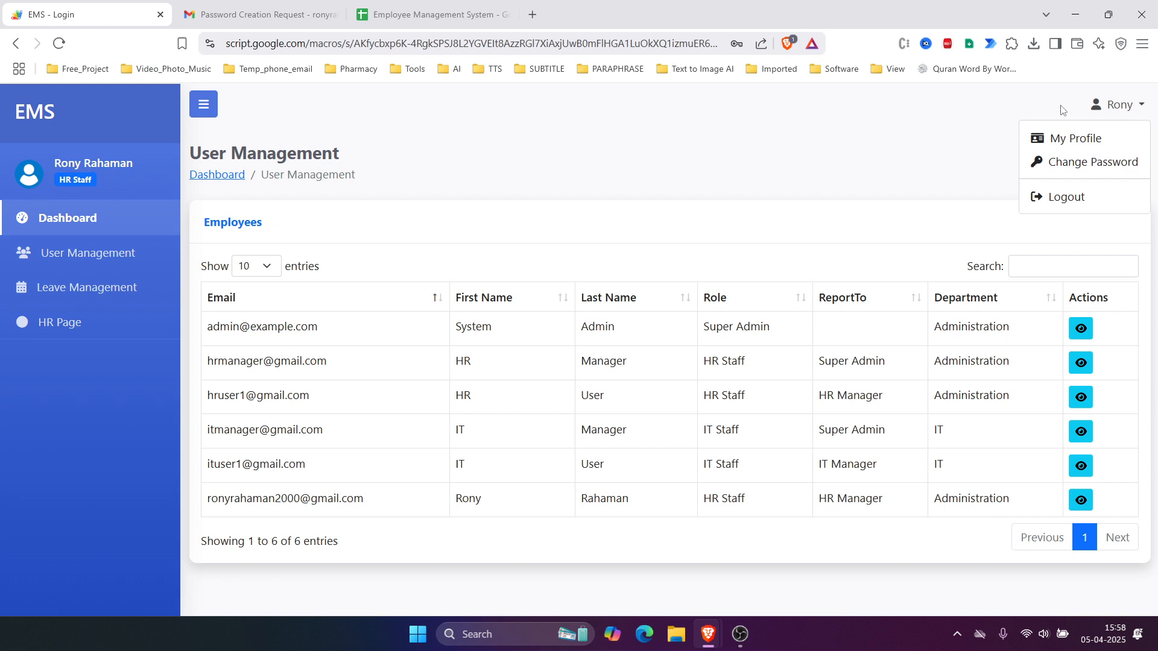
# Step: Open the HR user's My Profile page from the account dropdown
pyautogui.click(1141, 108)
pyautogui.click(1121, 107)
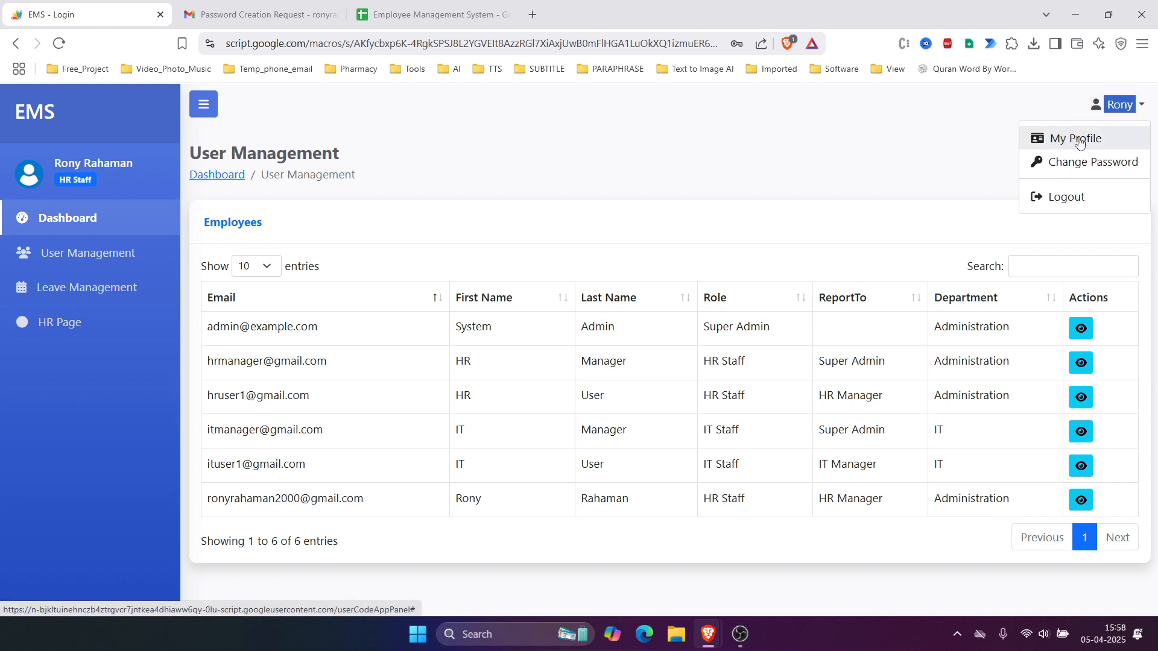
pyautogui.click(1079, 139)
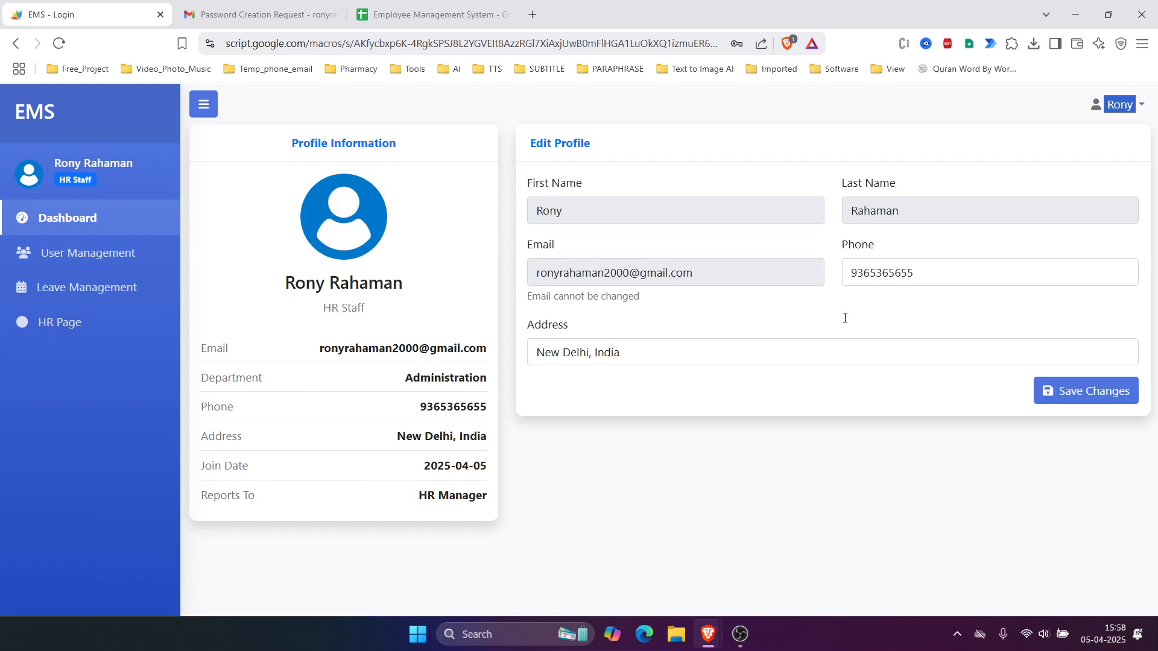
# Step: Replace the blank avatar with the woman's portrait from Downloads > Photos
pyautogui.click(342, 233)
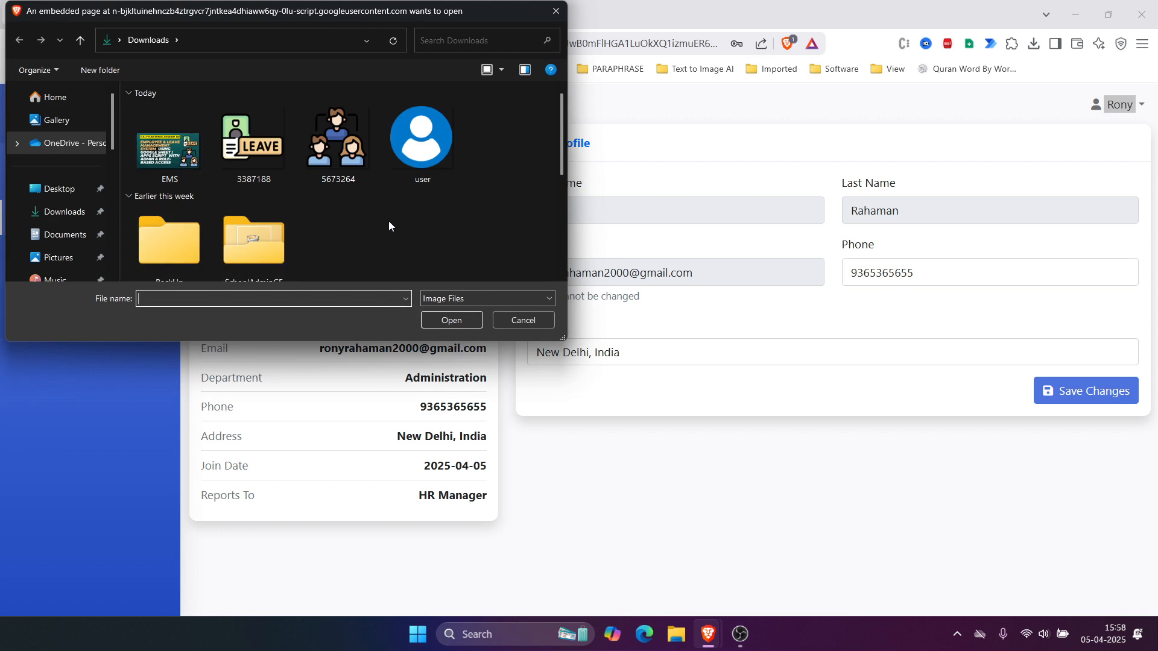
pyautogui.scroll(-3, 287, 176)
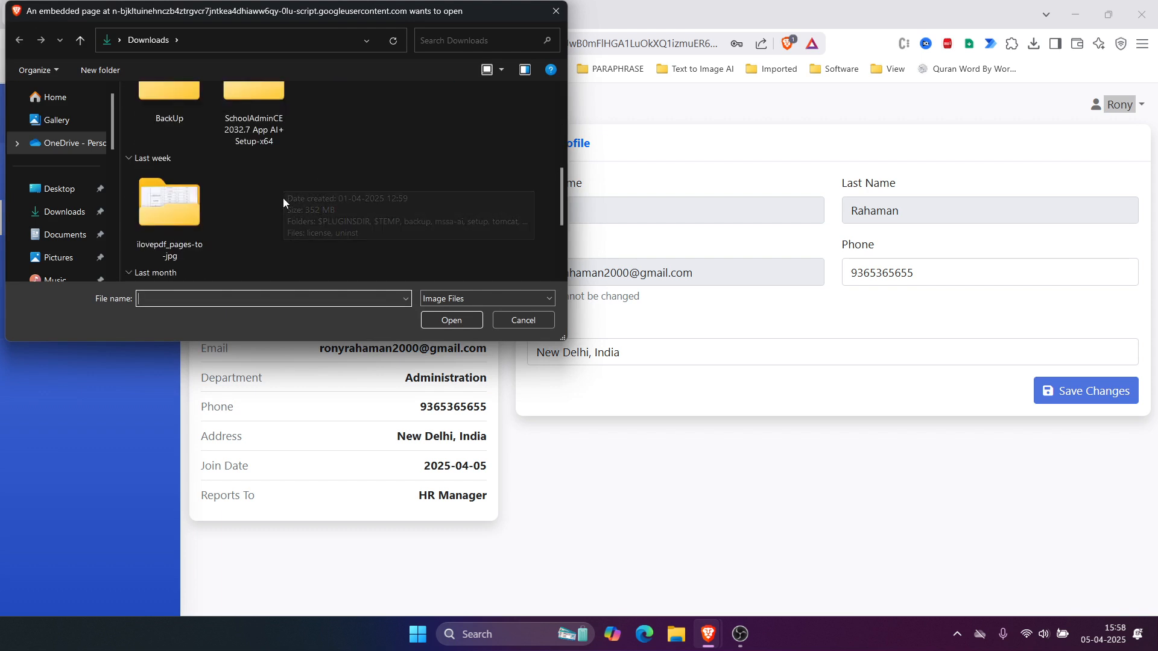
pyautogui.scroll(-2, 383, 205)
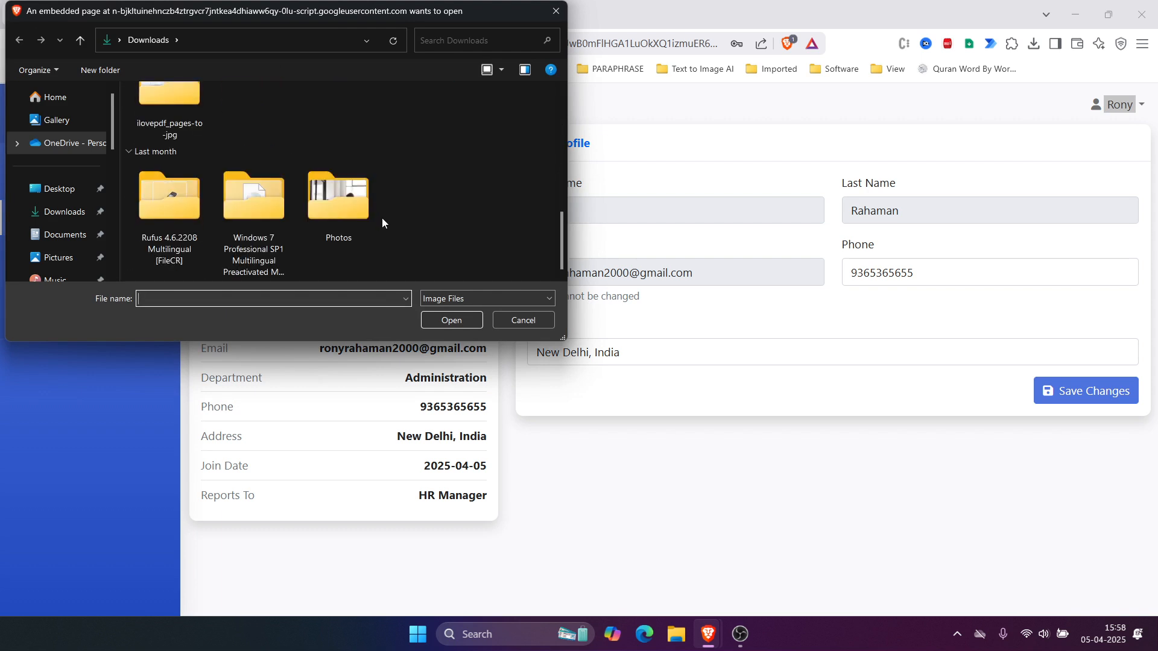
pyautogui.doubleClick(347, 219)
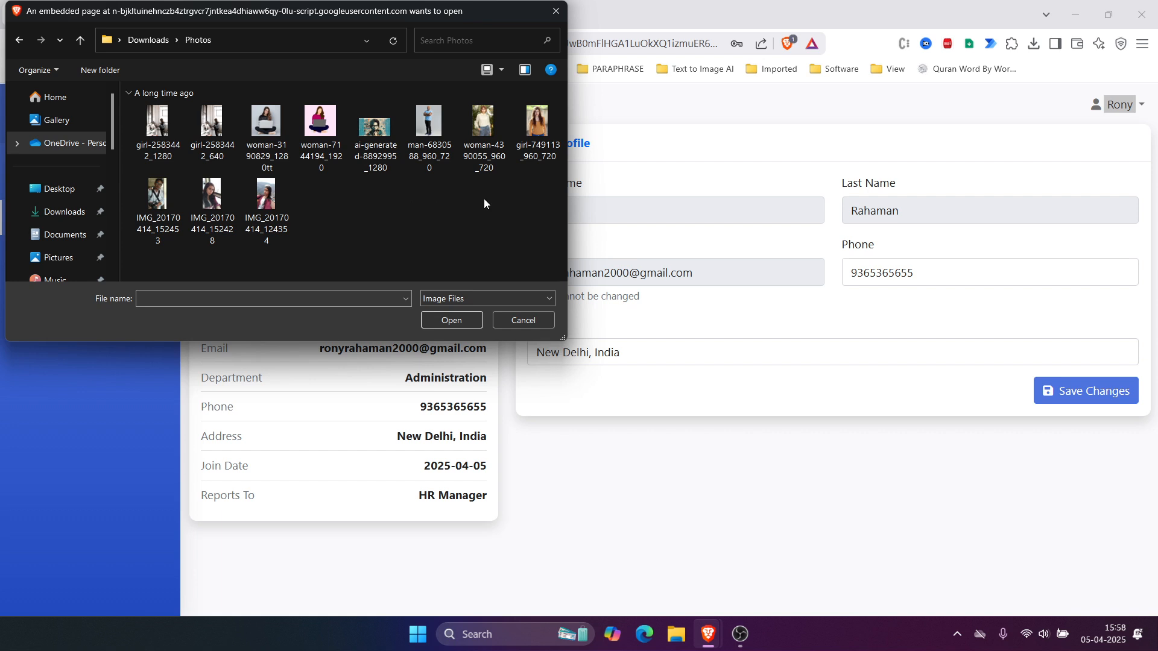
pyautogui.doubleClick(482, 124)
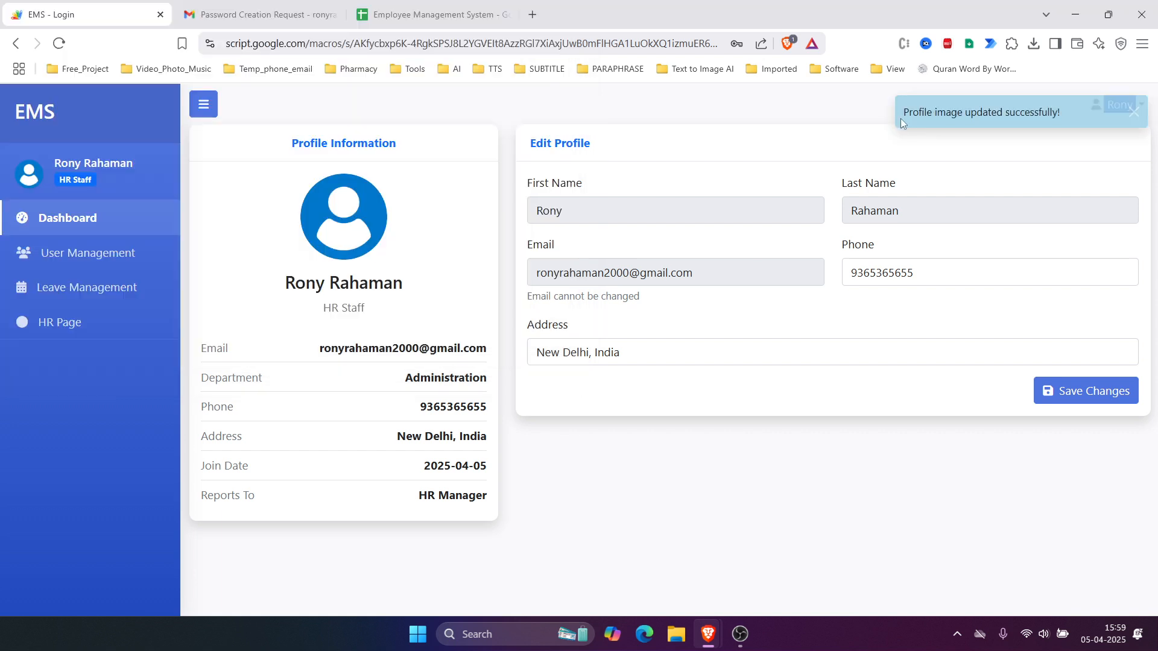
# Step: Review the image success message and the New Delhi, India address field
pyautogui.moveTo(902, 115); pyautogui.dragTo(1071, 119)
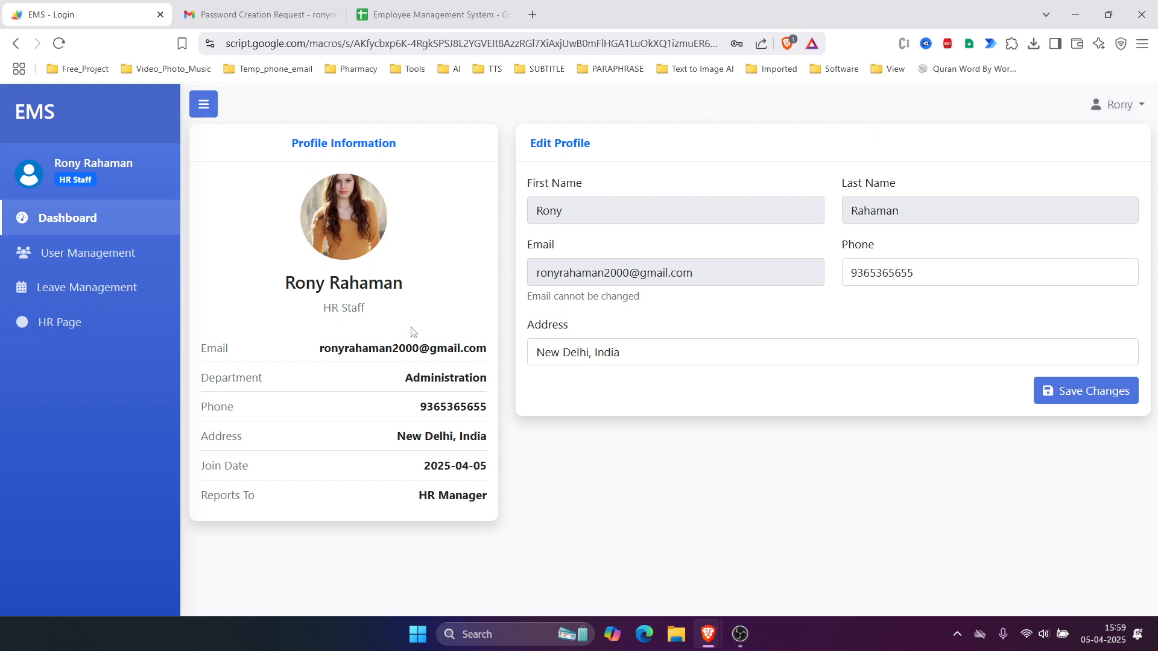
pyautogui.moveTo(692, 360); pyautogui.dragTo(491, 356)
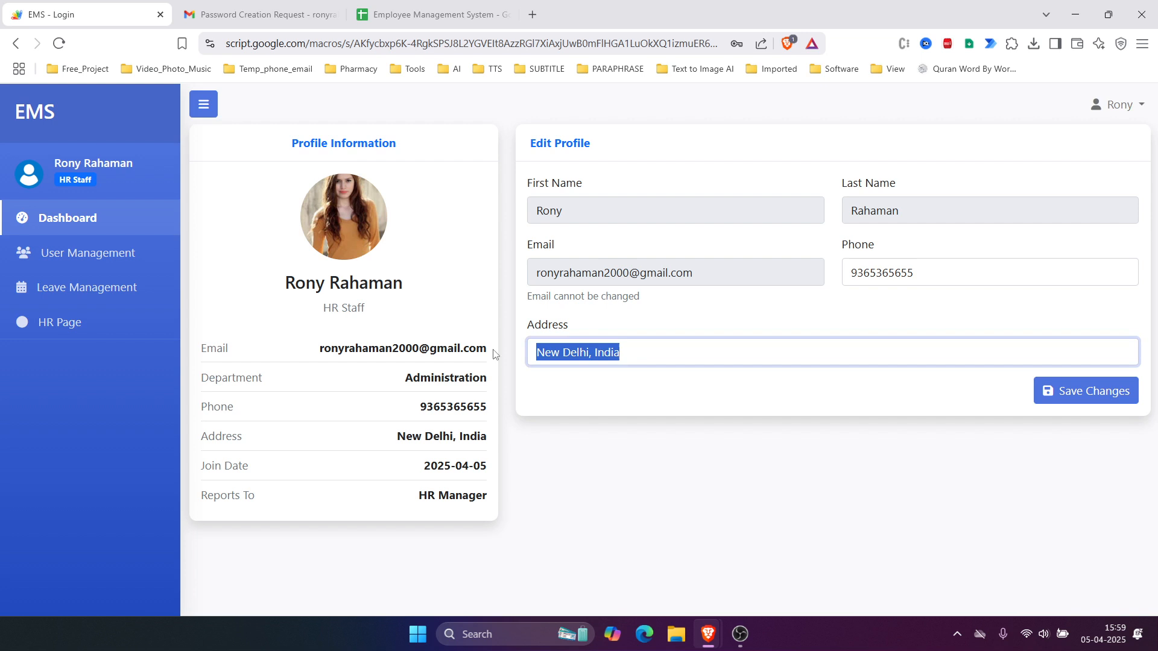
pyautogui.click(699, 443)
pyautogui.moveTo(716, 365); pyautogui.dragTo(449, 343)
pyautogui.moveTo(626, 336); pyautogui.dragTo(514, 329)
# Step: Check the read-only email, save the profile details, and reopen the account dropdown
pyautogui.moveTo(881, 251); pyautogui.dragTo(801, 251)
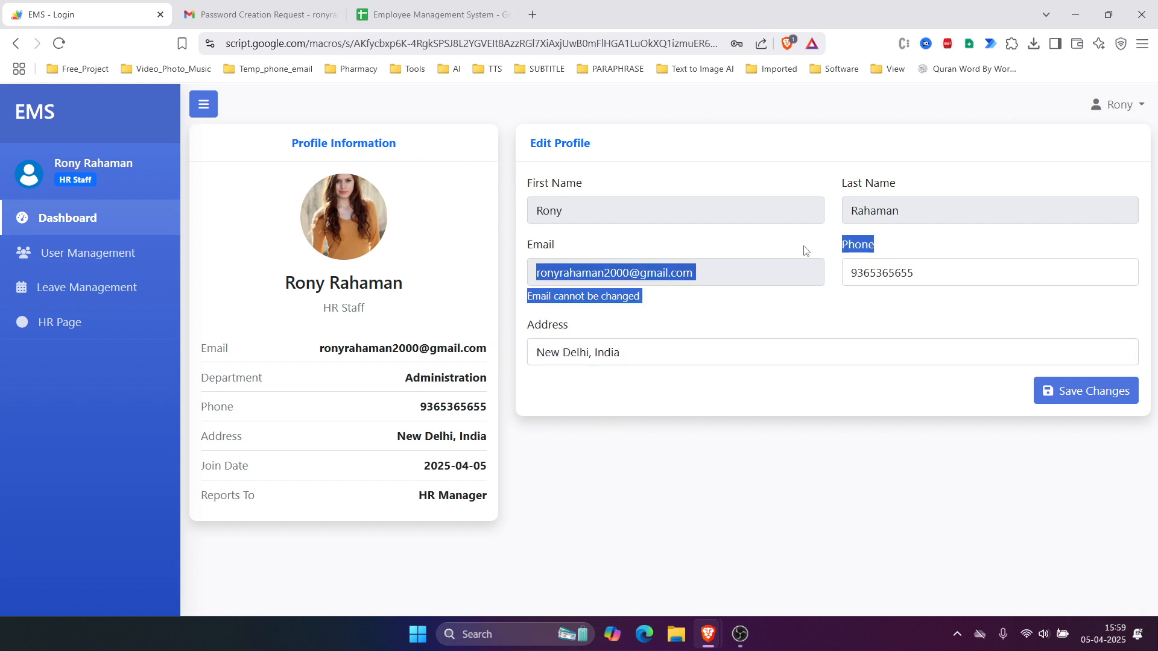
pyautogui.click(866, 320)
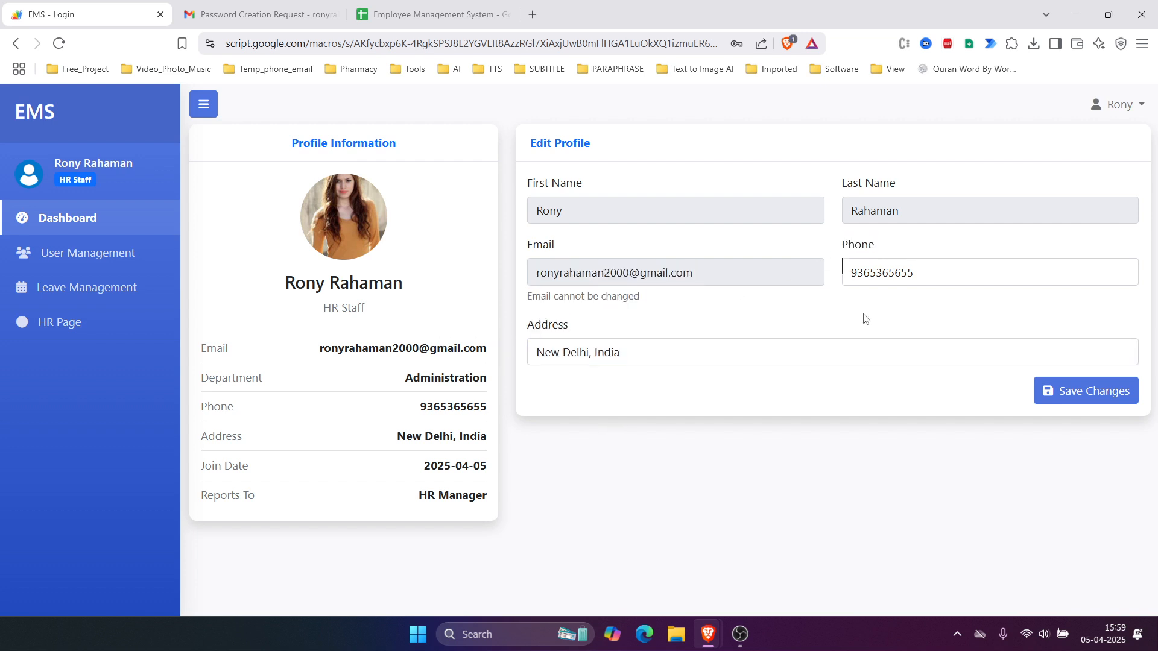
pyautogui.click(1085, 399)
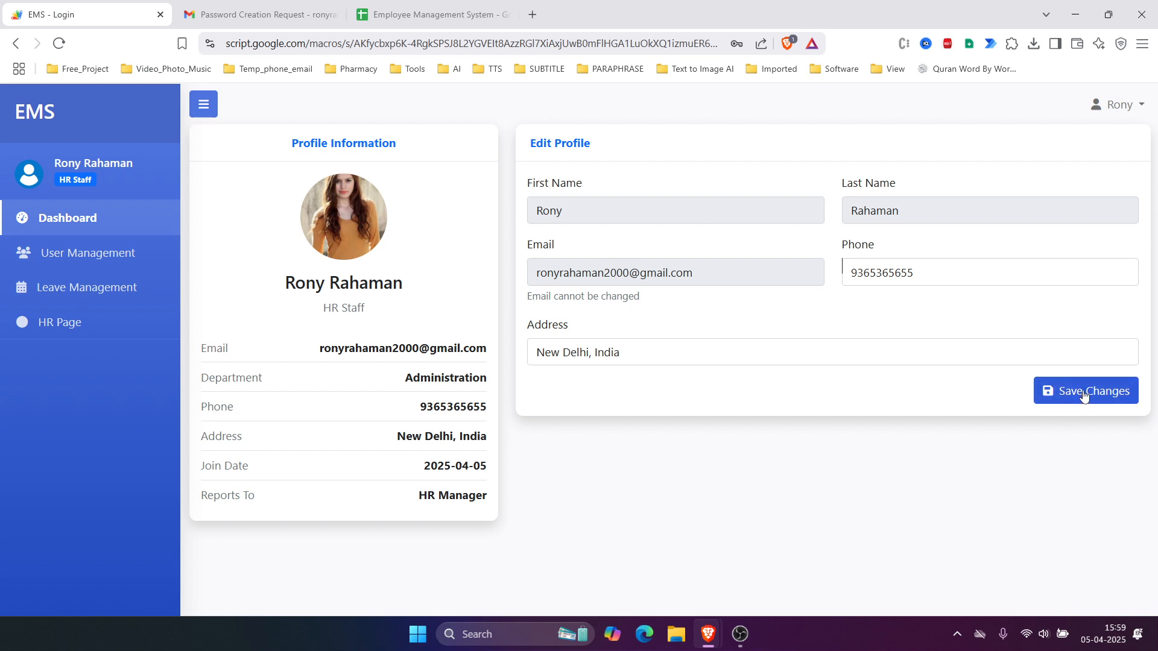
pyautogui.click(1137, 106)
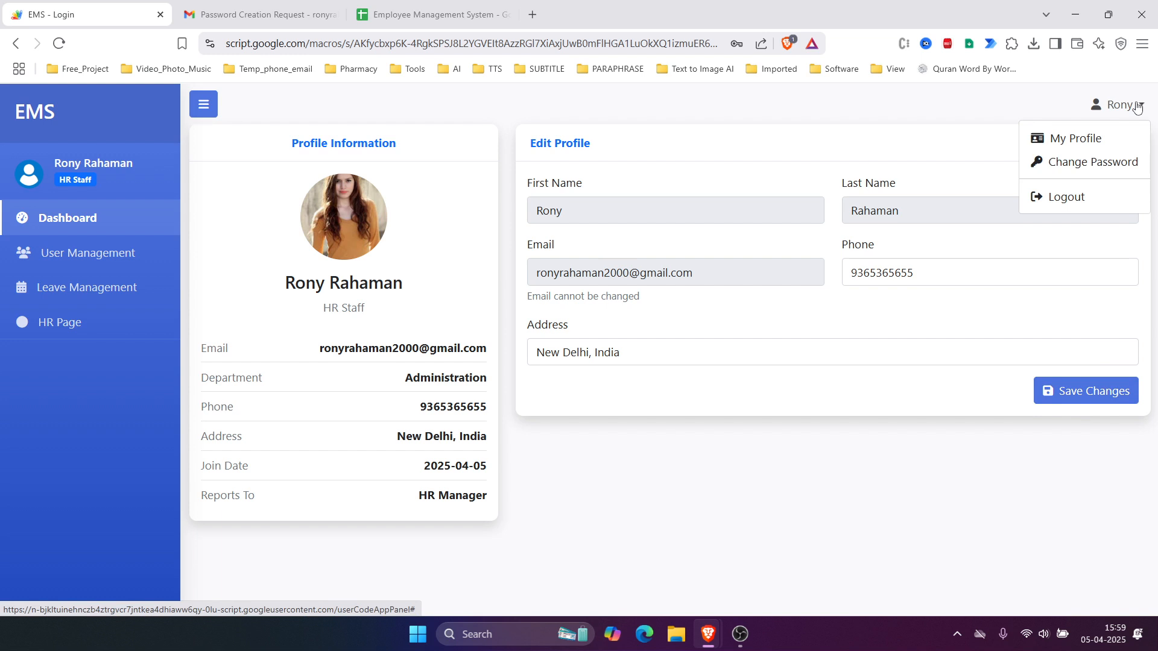
# Step: Open the Change Password form and inspect its Current Password field
pyautogui.click(1105, 168)
pyautogui.click(585, 208)
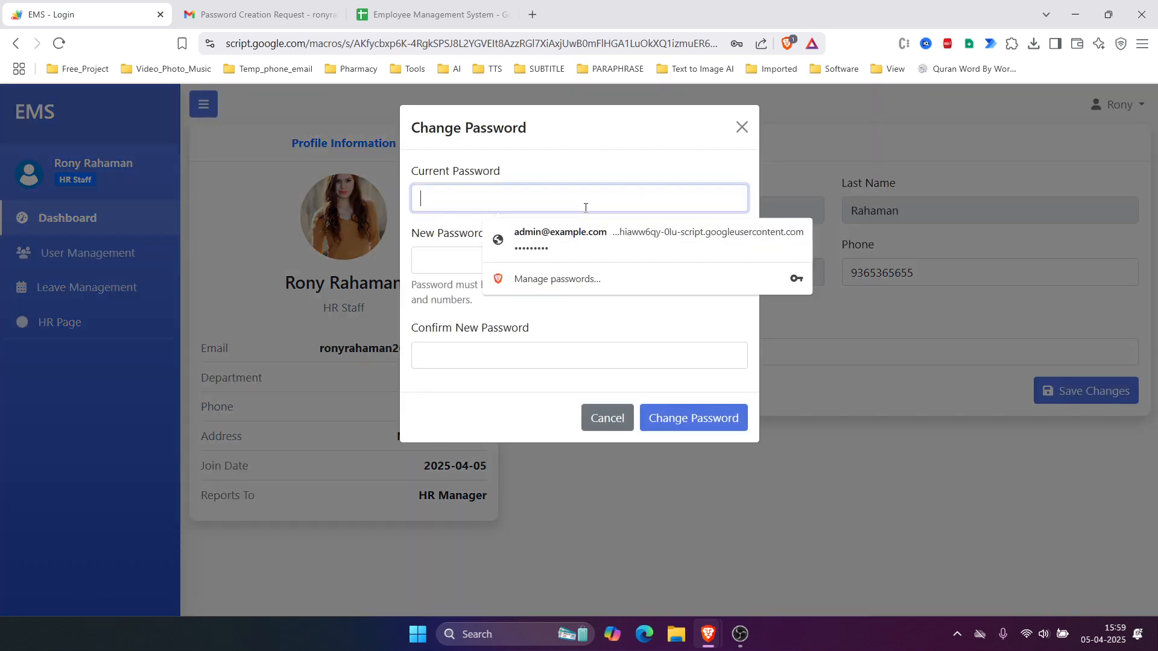
pyautogui.moveTo(409, 176); pyautogui.dragTo(489, 189)
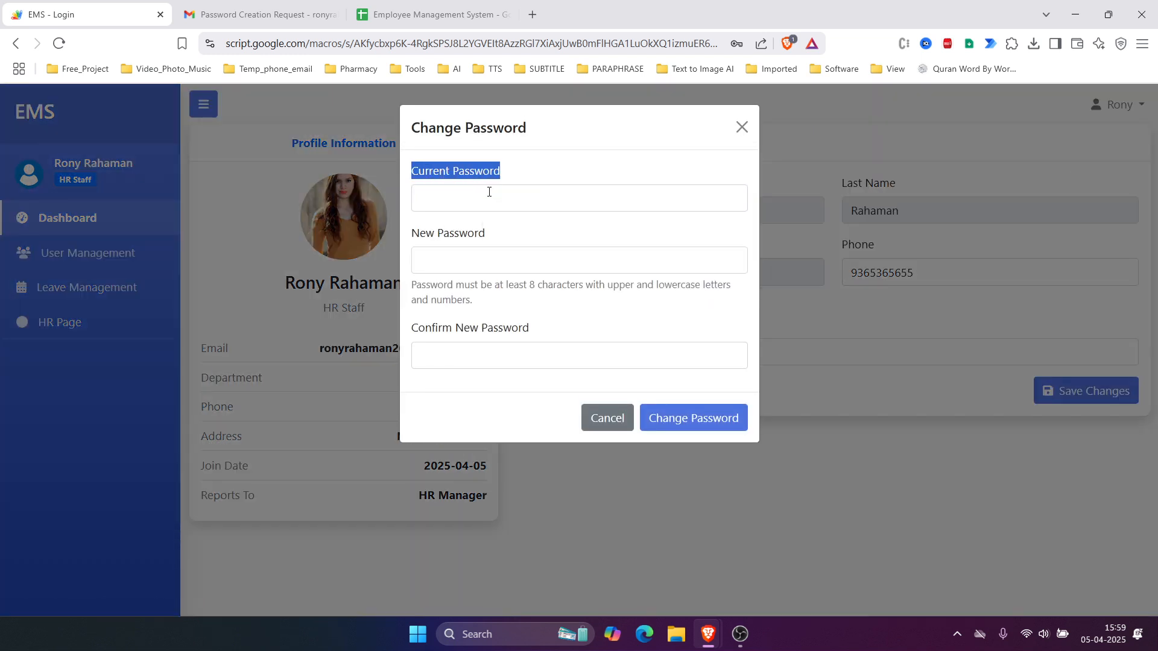
pyautogui.click(480, 199)
# Step: Step through the new-password fields, close the dialog unchanged, and go to Leave Management
pyautogui.click(450, 262)
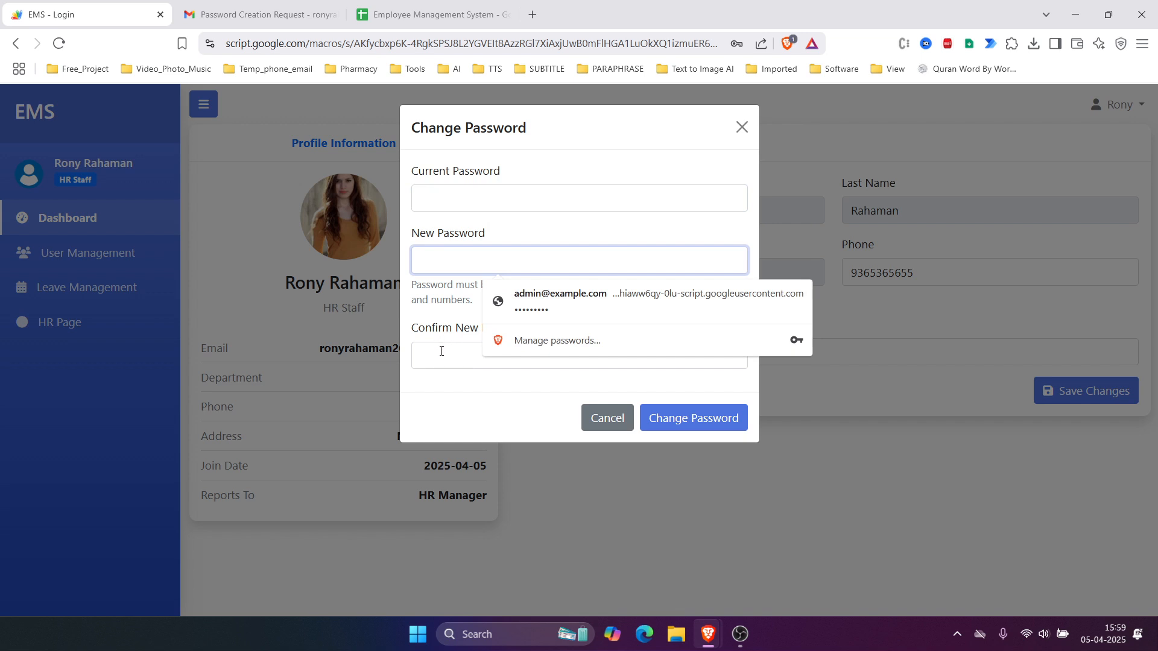
pyautogui.click(442, 351)
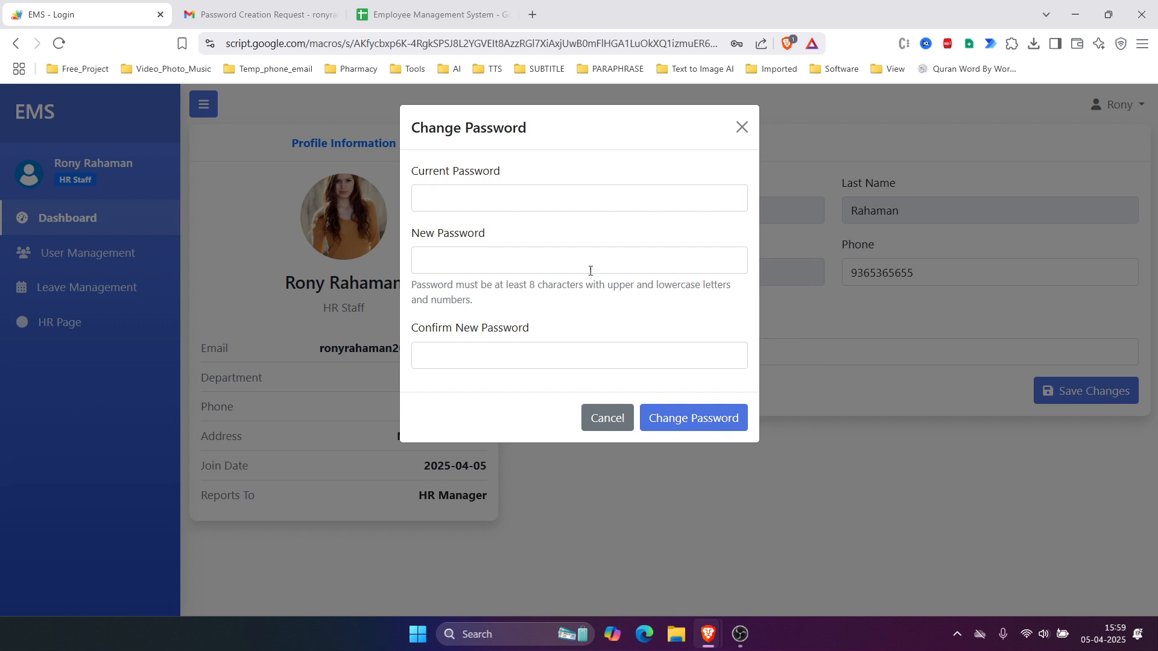
pyautogui.click(740, 126)
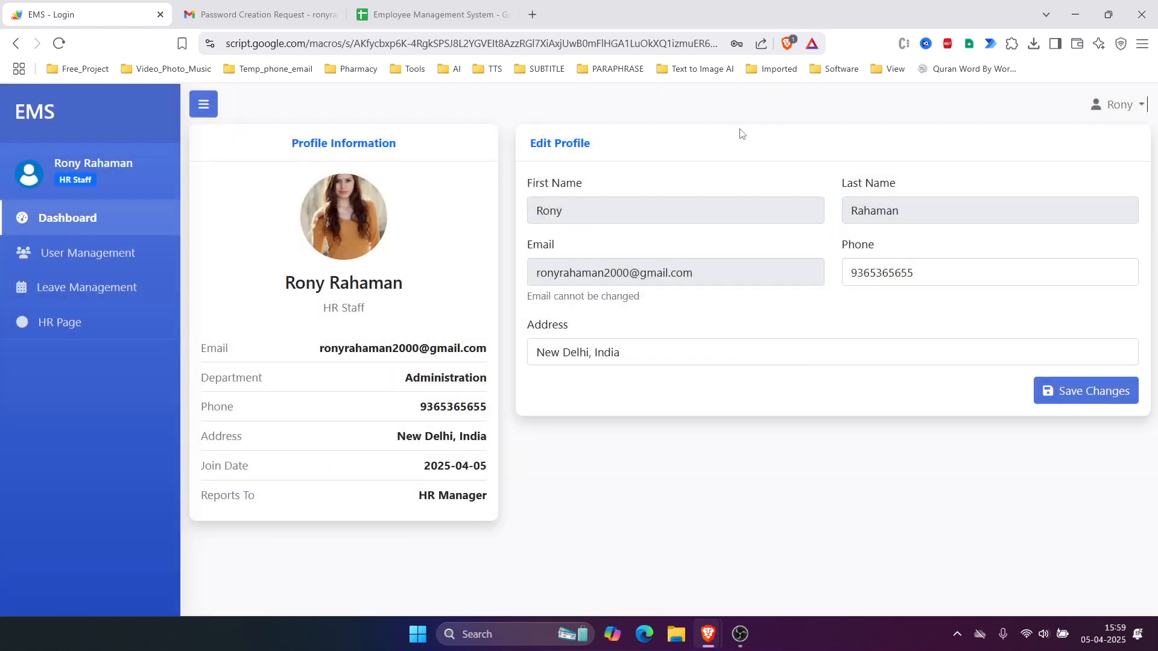
pyautogui.click(98, 289)
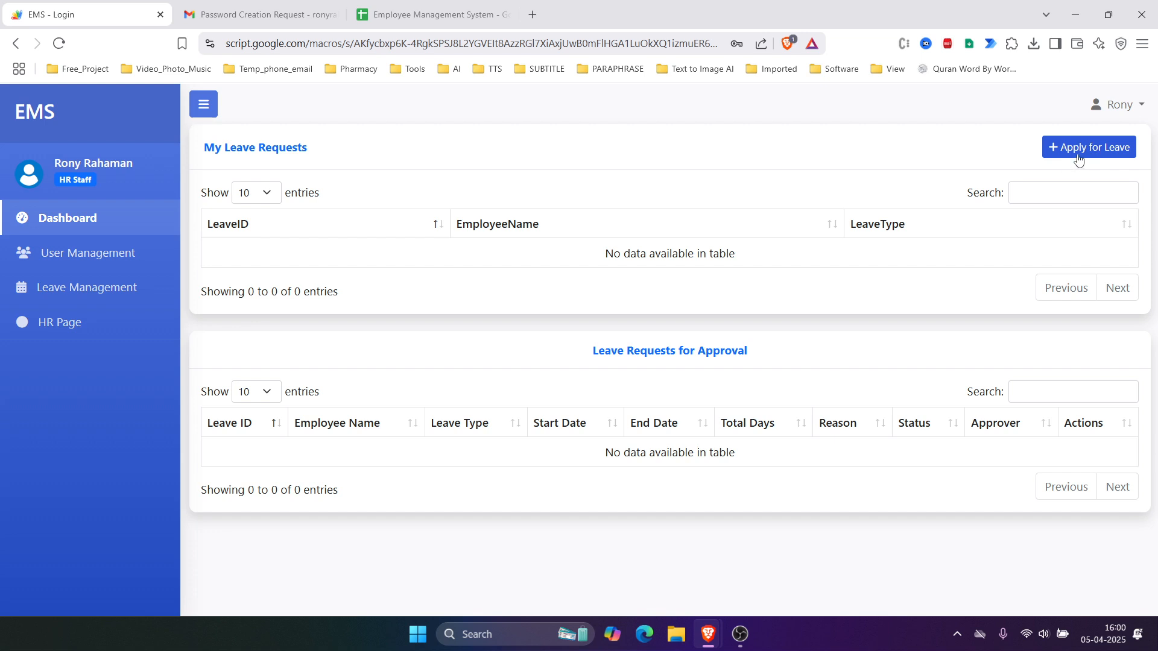
# Step: Apply for Sick Leave from 08-04-2025 to 09-04-2025 with reason 'Sick' and submit
pyautogui.click(1104, 149)
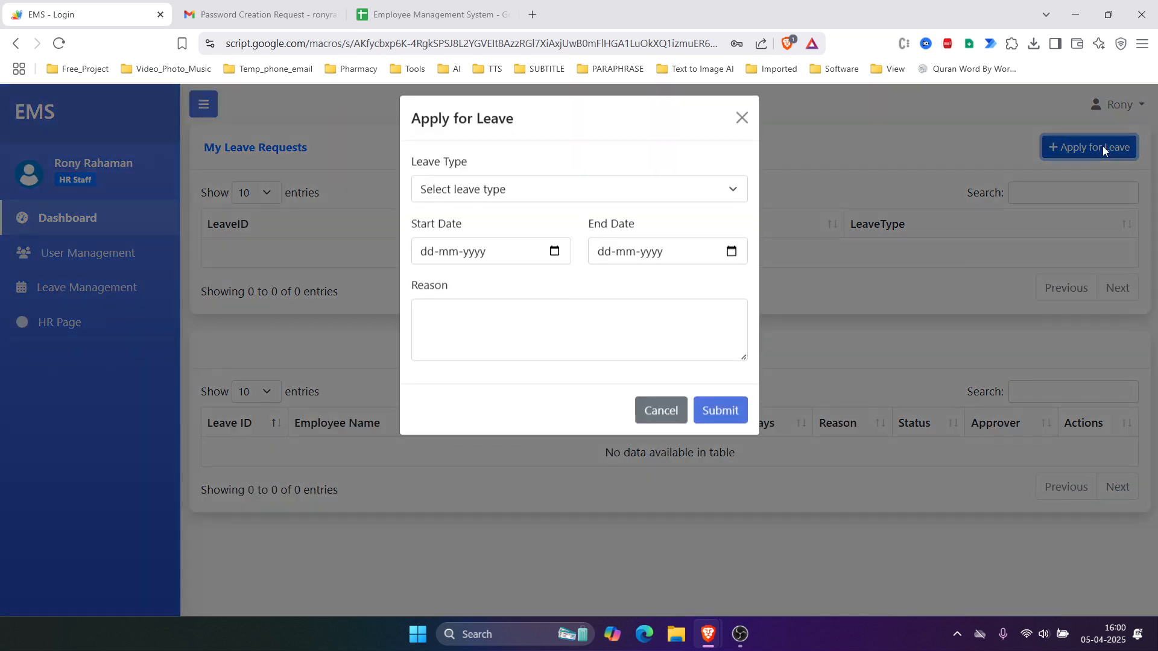
pyautogui.click(657, 202)
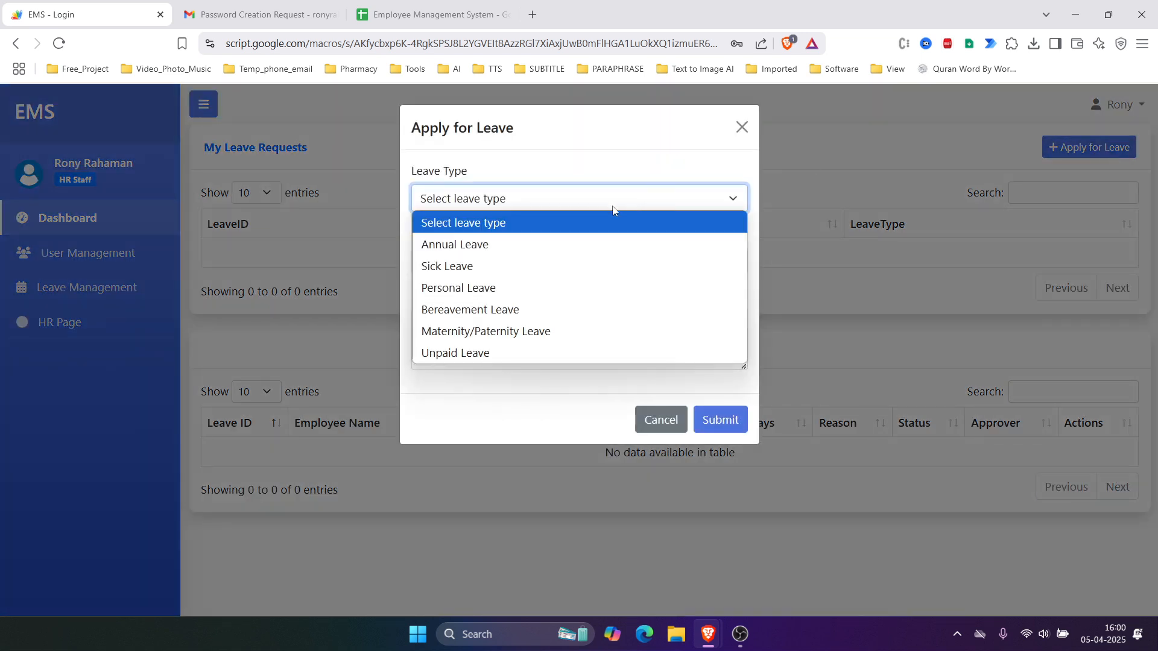
pyautogui.click(566, 258)
pyautogui.click(555, 262)
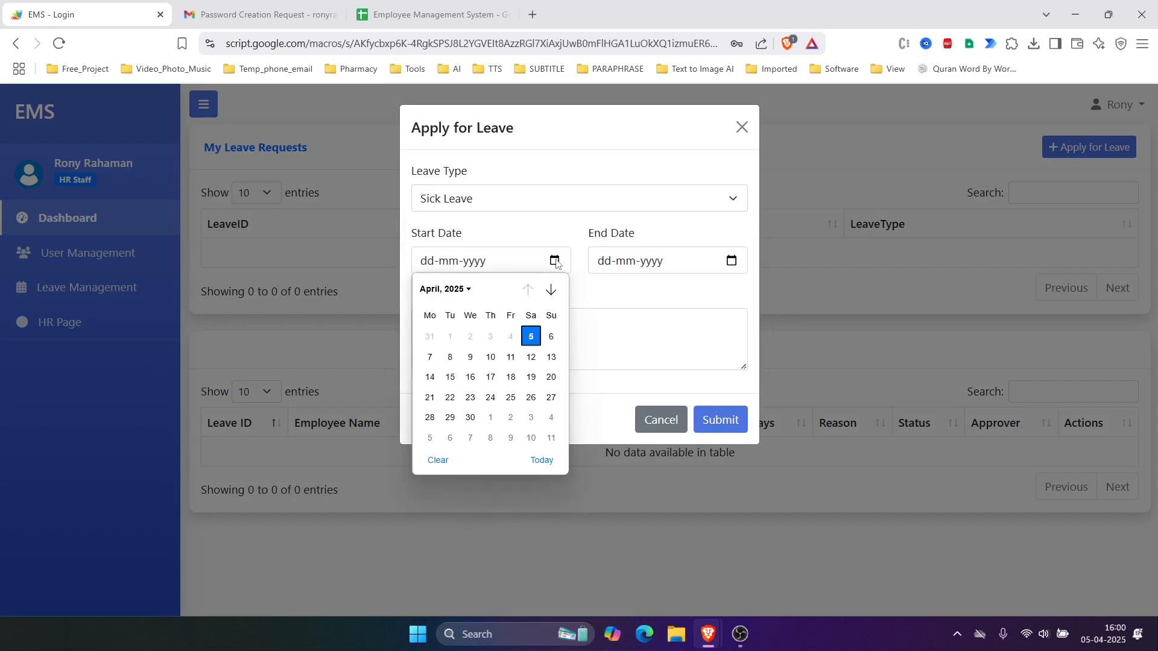
pyautogui.click(450, 356)
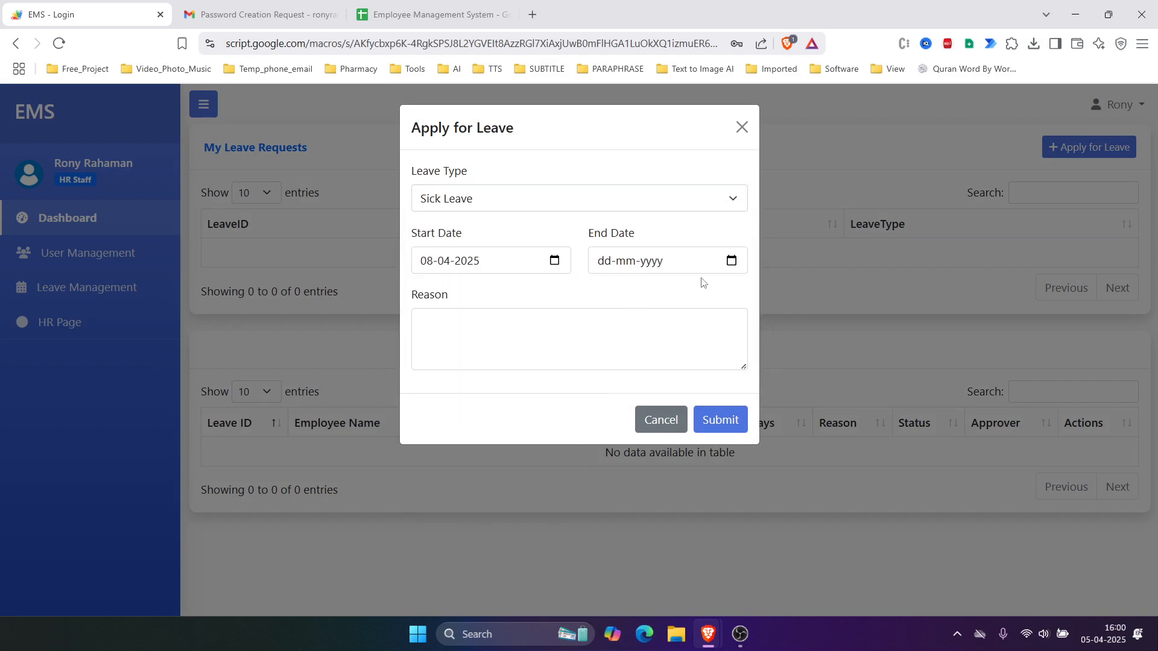
pyautogui.click(731, 261)
pyautogui.click(646, 358)
pyautogui.click(572, 339)
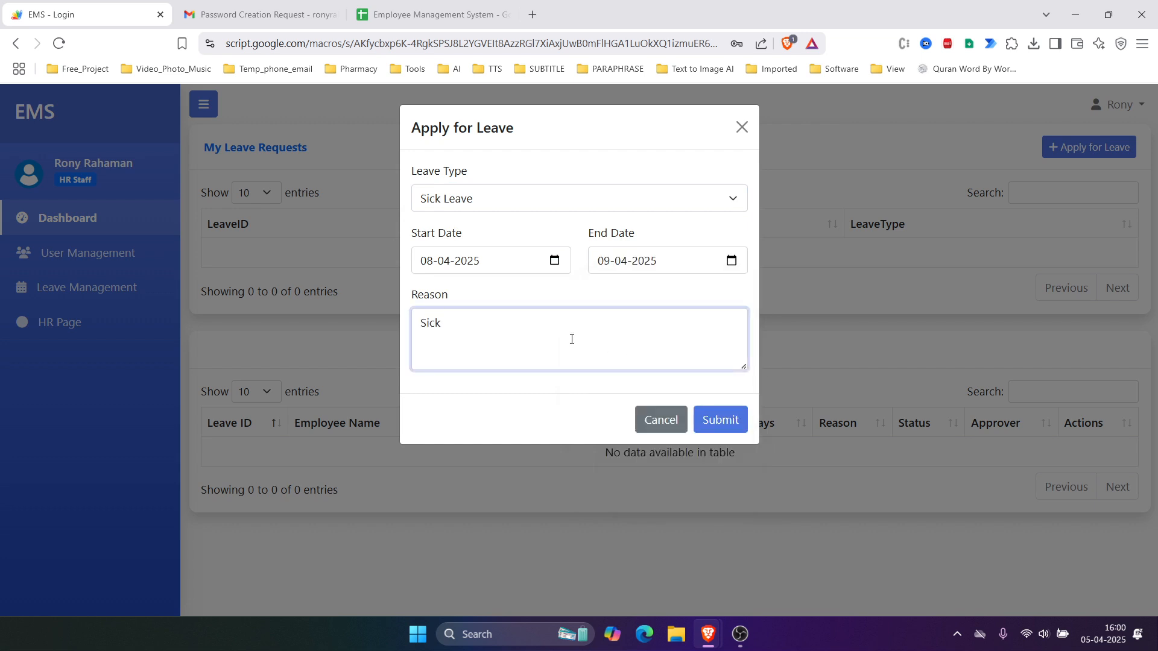
pyautogui.click(731, 421)
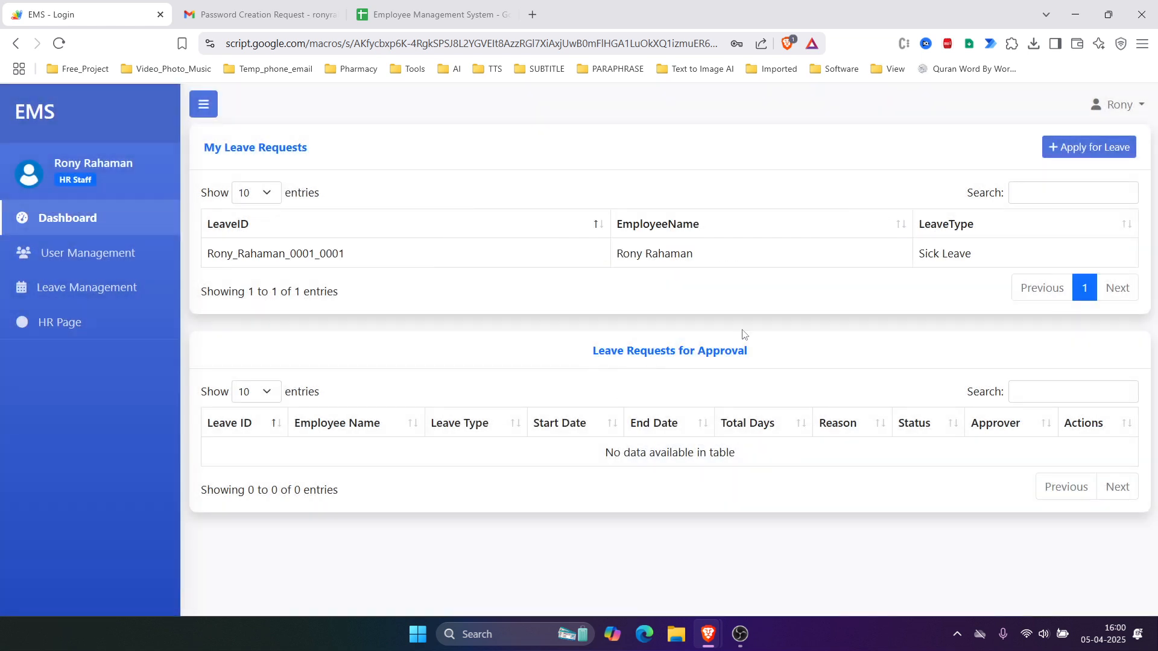
# Step: Open the EMS app in a private window and dismiss the Apps Script banner
pyautogui.moveTo(898, 256); pyautogui.dragTo(1020, 245)
pyautogui.click(639, 274)
pyautogui.click(693, 44)
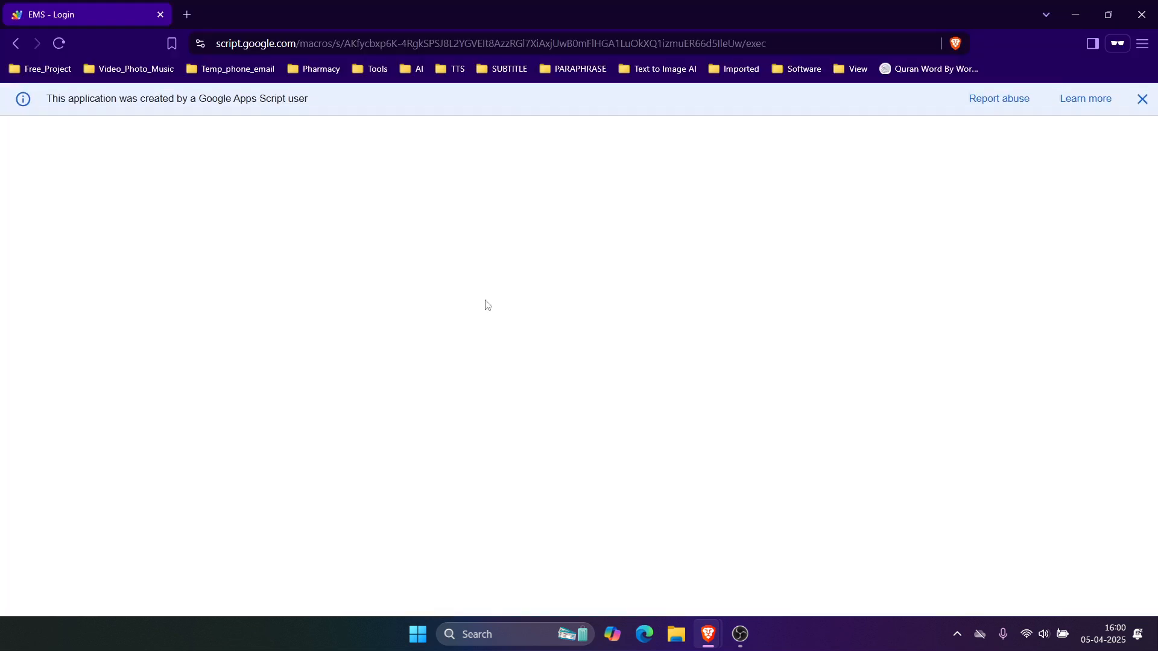
pyautogui.click(1142, 99)
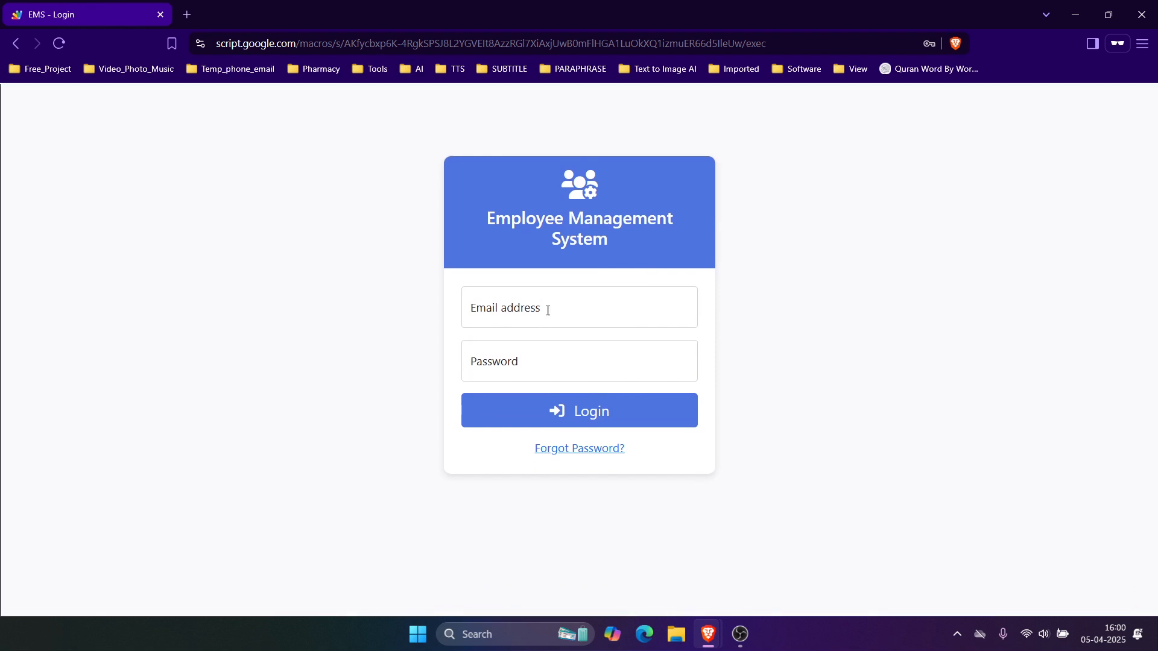
pyautogui.click(548, 310)
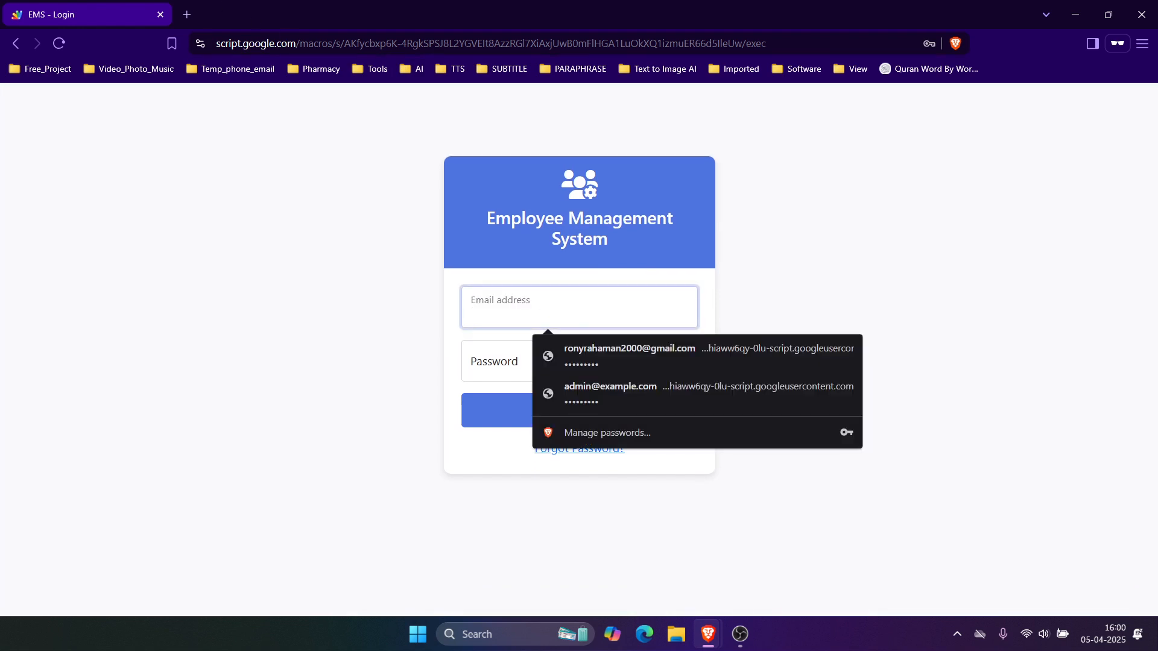
# Step: Copy the HR manager's e-mail from Users sheet cell B3, then return to the sign-in window
pyautogui.doubleClick(147, 18)
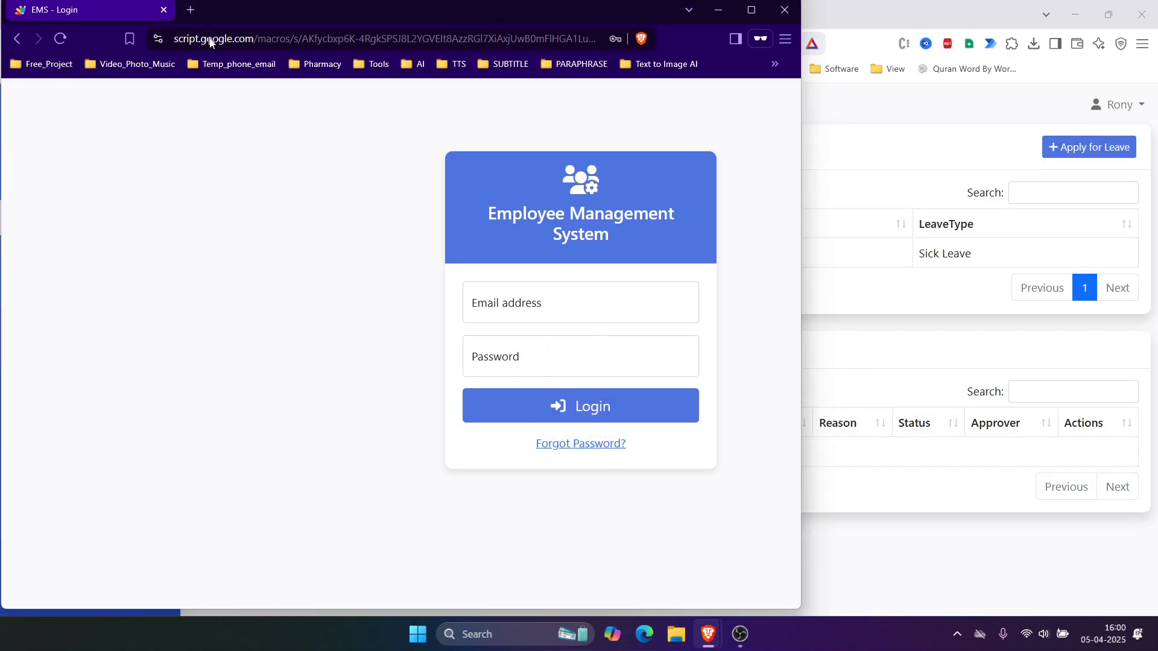
pyautogui.click(395, 24)
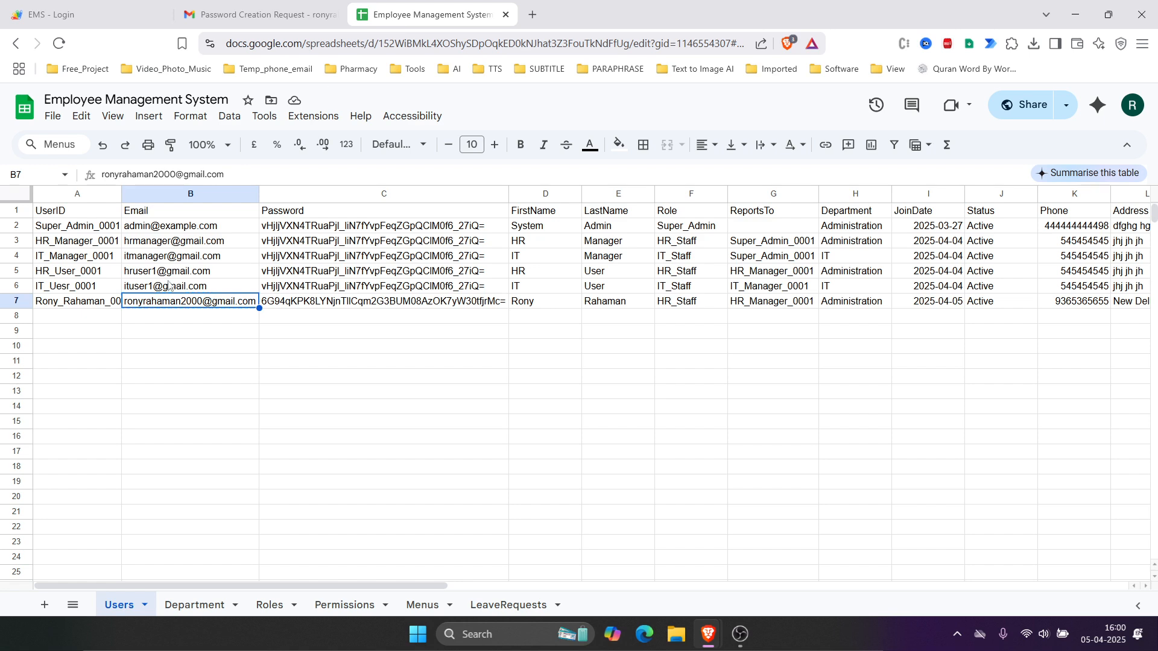
pyautogui.click(196, 244)
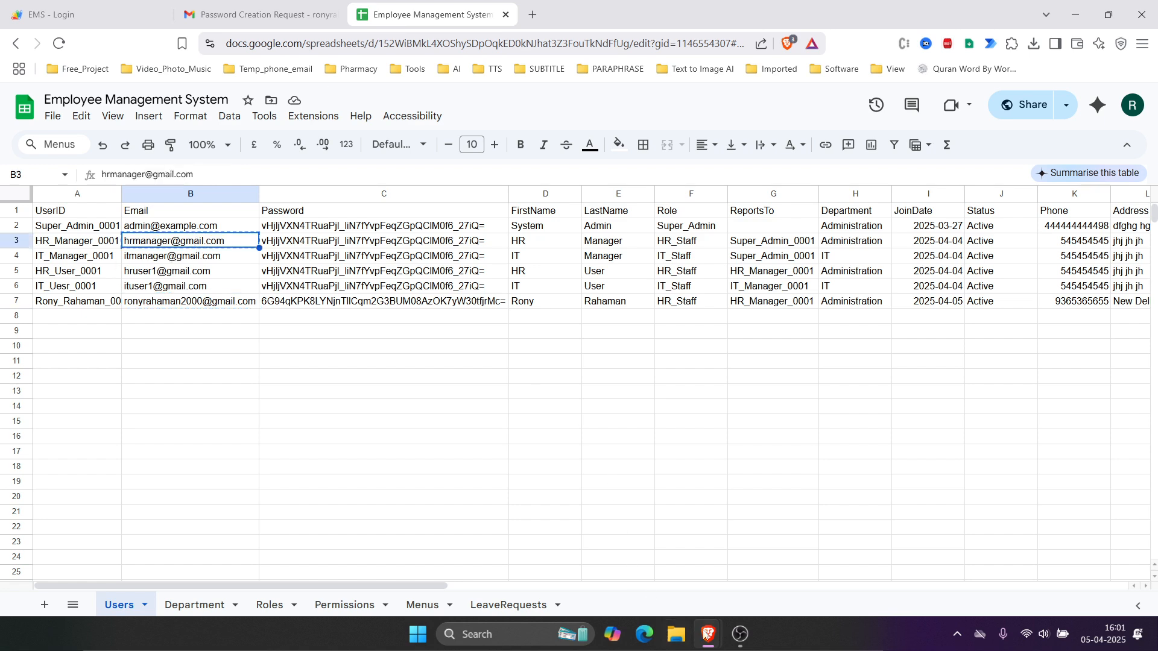
pyautogui.moveTo(708, 633)
pyautogui.click(831, 558)
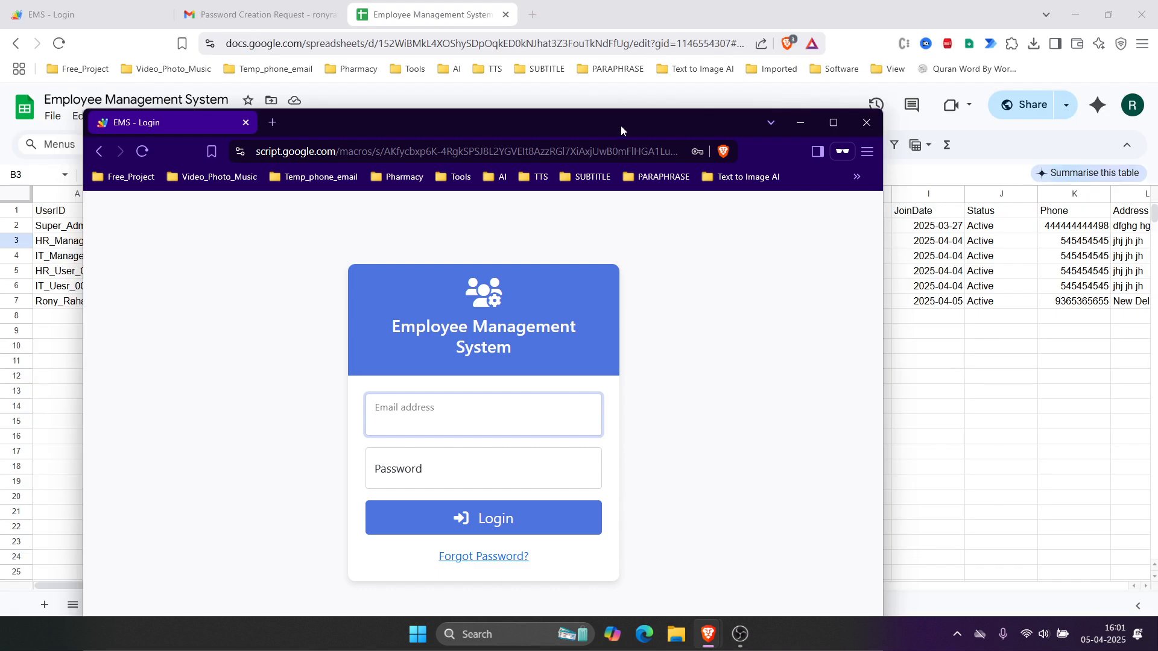
# Step: Sign in as the HR manager using the pasted e-mail and saved password
pyautogui.doubleClick(621, 124)
pyautogui.hotkey('ctrl', 'v')
pyautogui.click(551, 376)
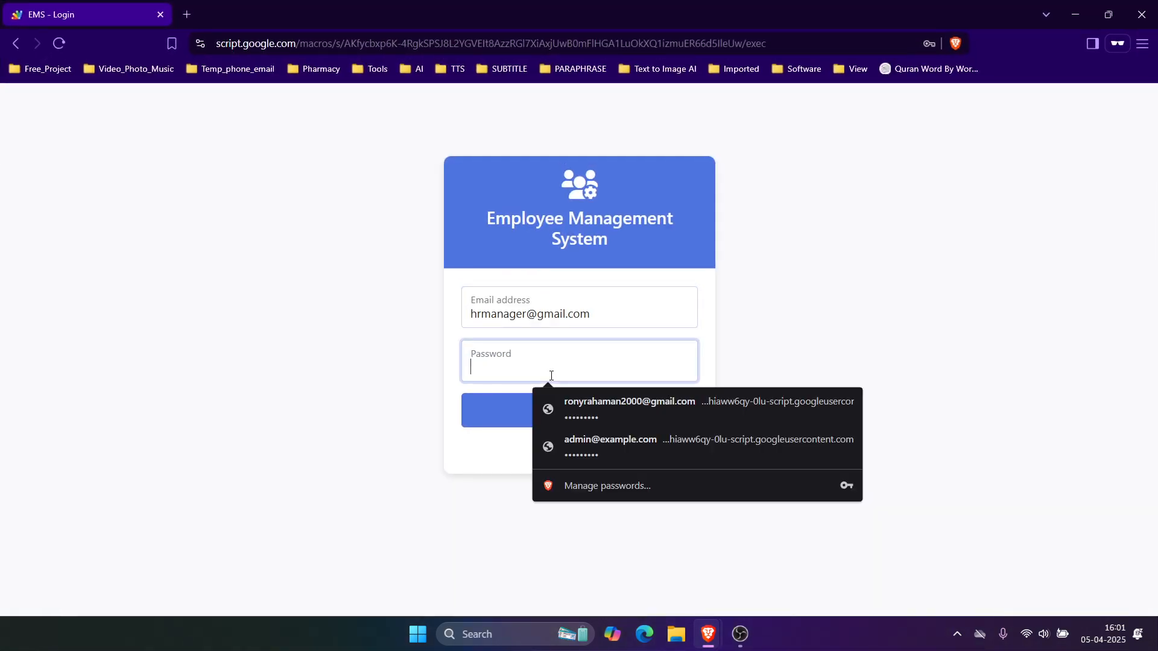
pyautogui.click(585, 450)
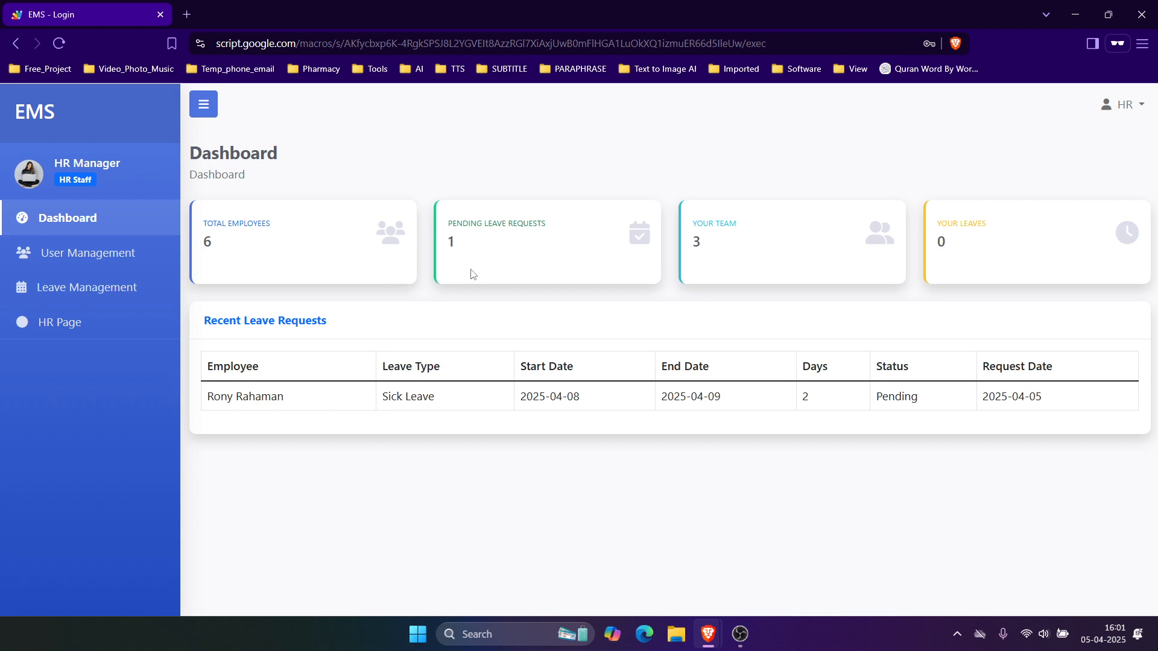
pyautogui.moveTo(449, 222); pyautogui.dragTo(555, 226)
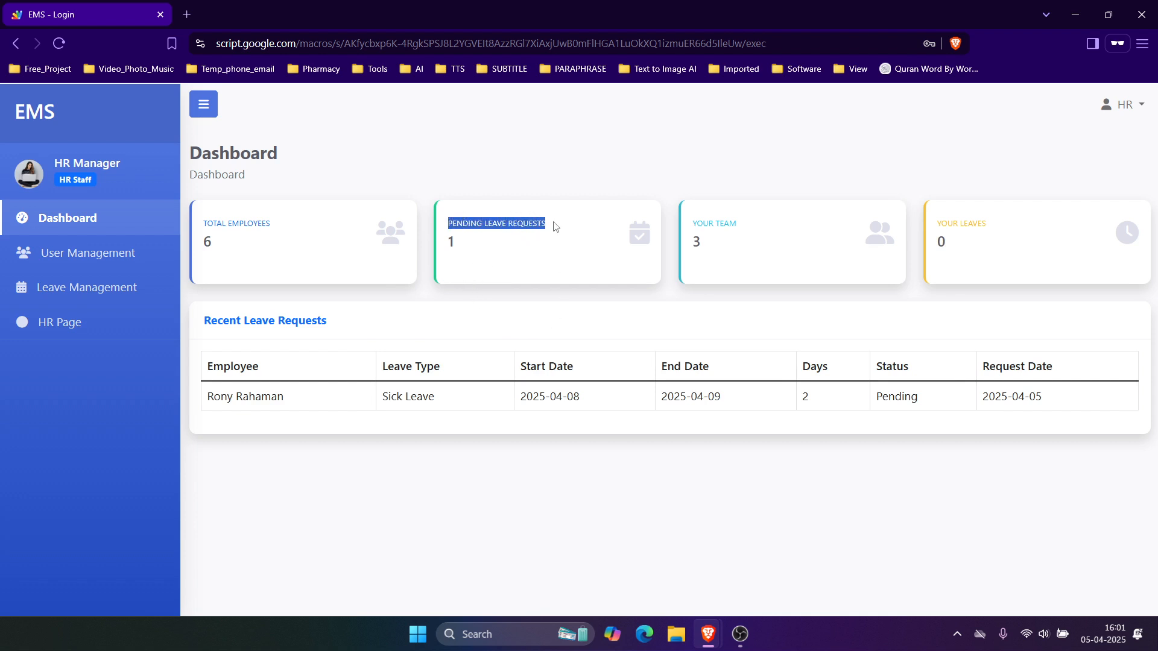
pyautogui.click(522, 242)
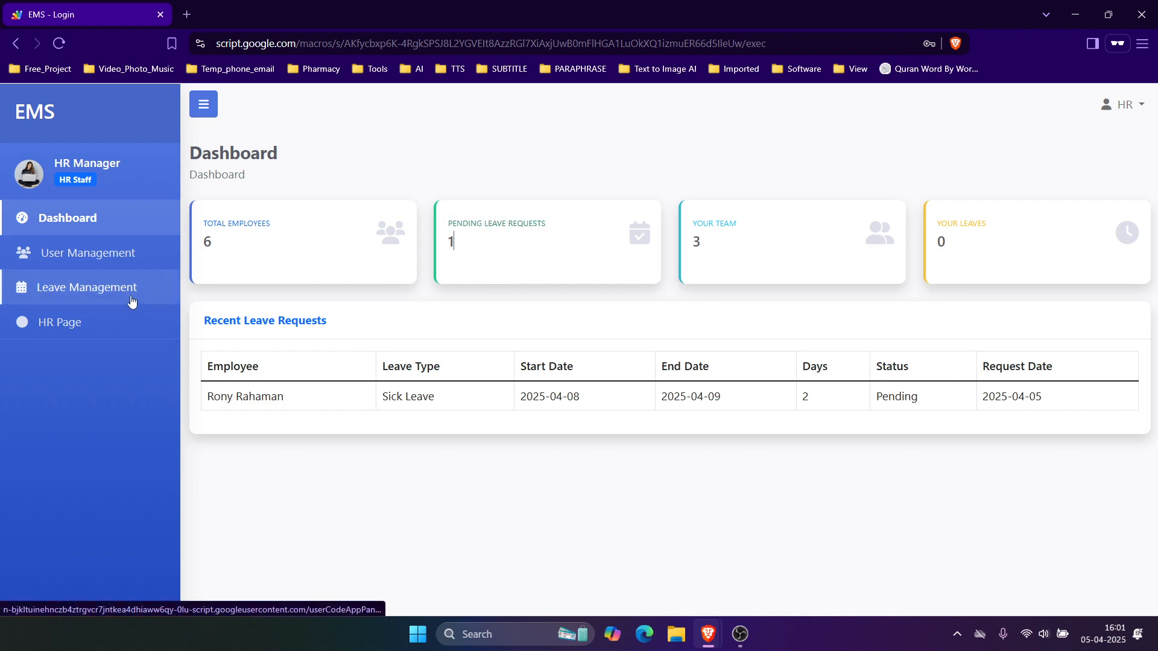
# Step: Open Leave Management and review the employee's pending Sick Leave request row
pyautogui.click(84, 288)
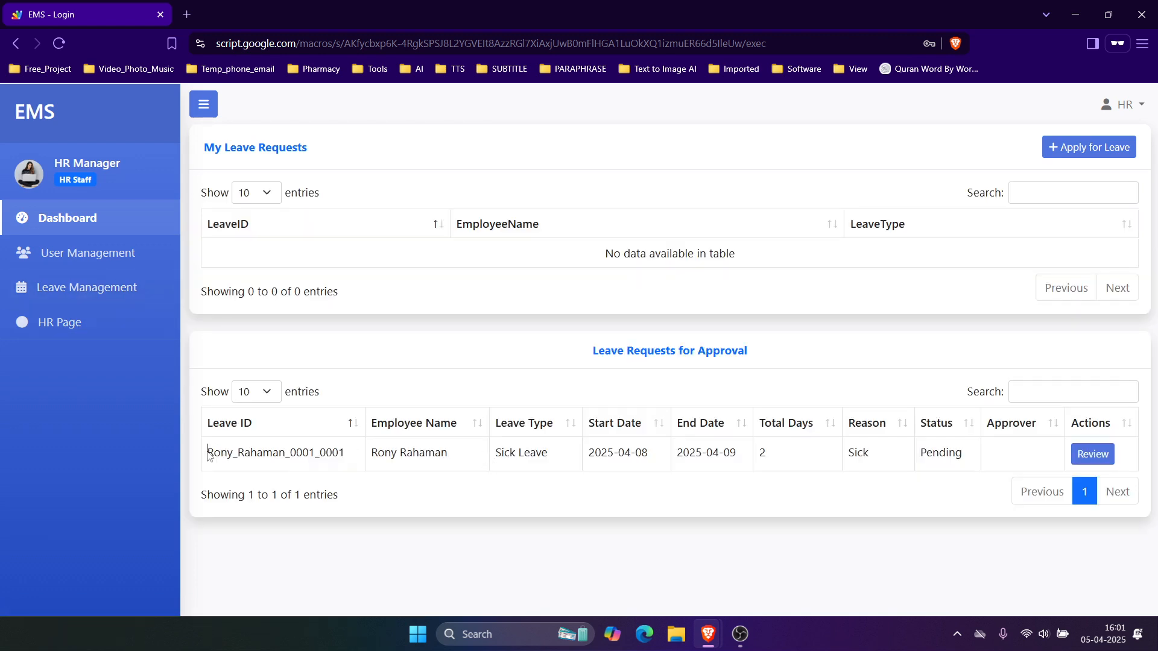
pyautogui.moveTo(207, 455); pyautogui.dragTo(956, 455)
pyautogui.tripleClick(410, 453)
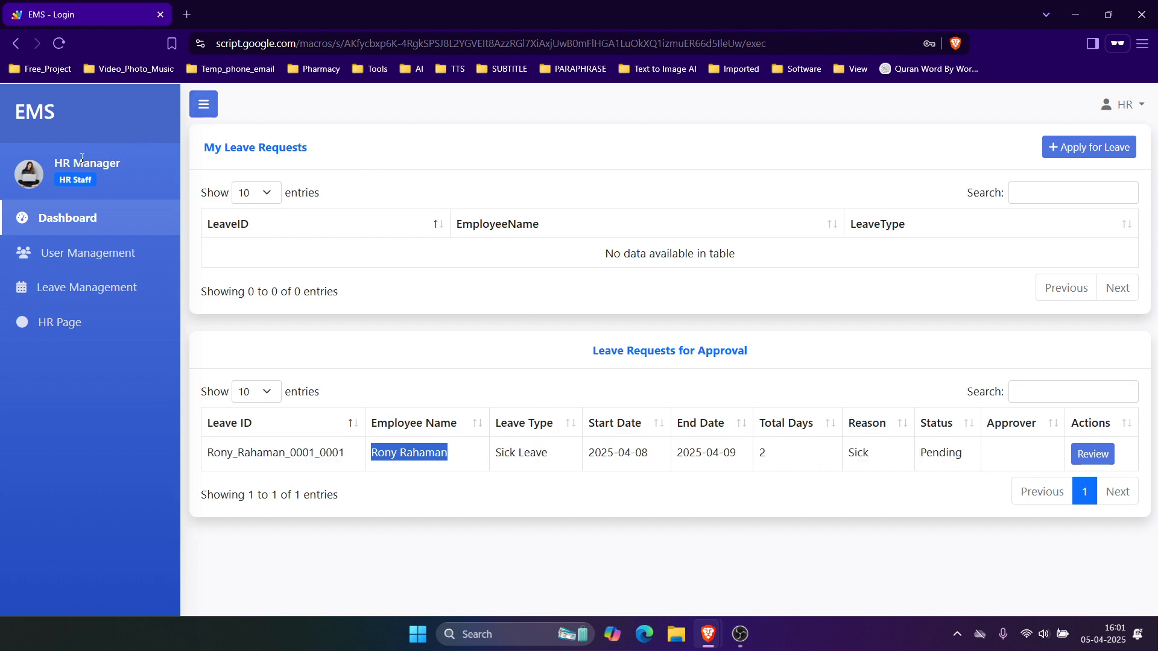
pyautogui.moveTo(62, 161); pyautogui.dragTo(122, 164)
pyautogui.click(948, 454)
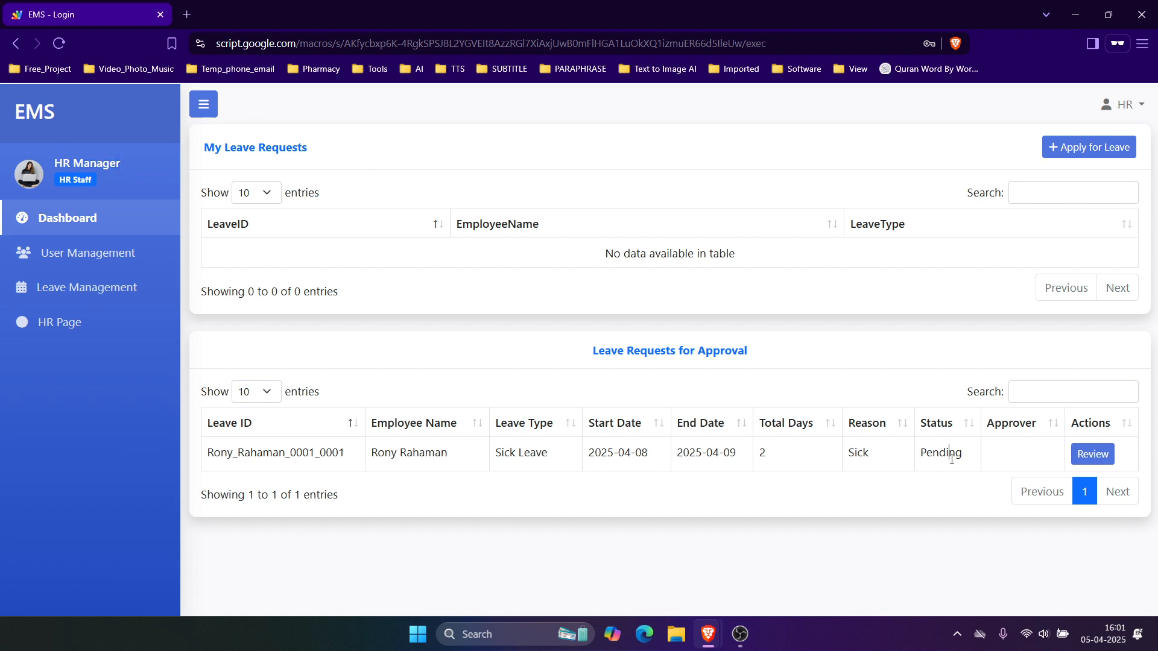
# Step: Review the pending Sick Leave request and approve it with the comment 'Approved'
pyautogui.click(1091, 457)
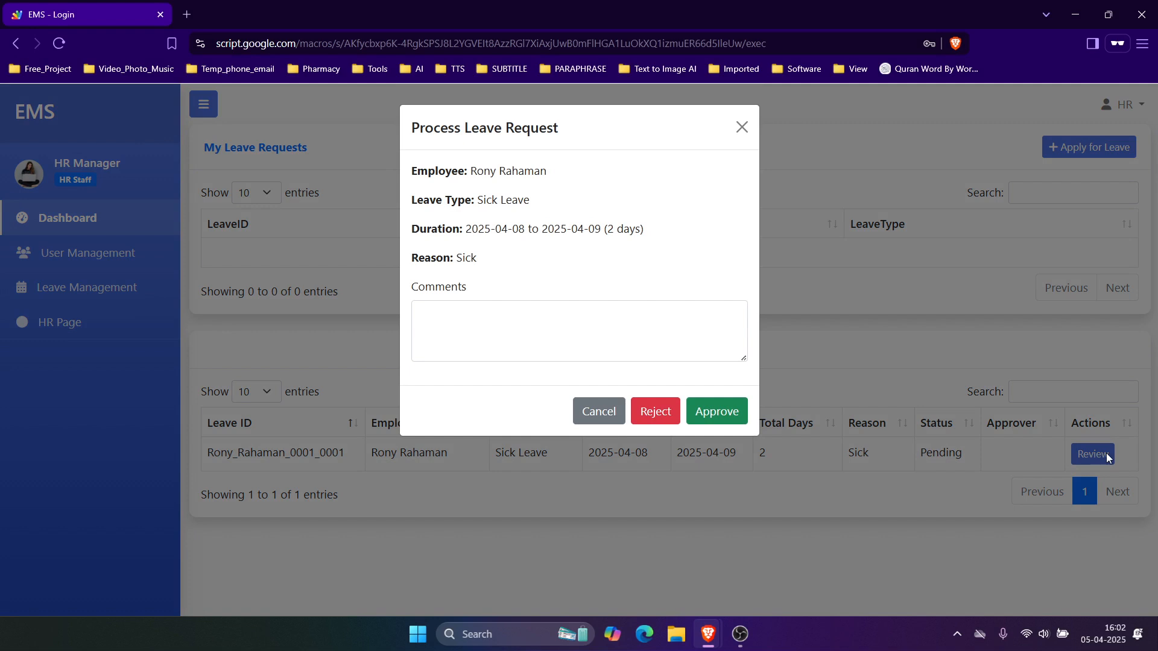
pyautogui.click(553, 343)
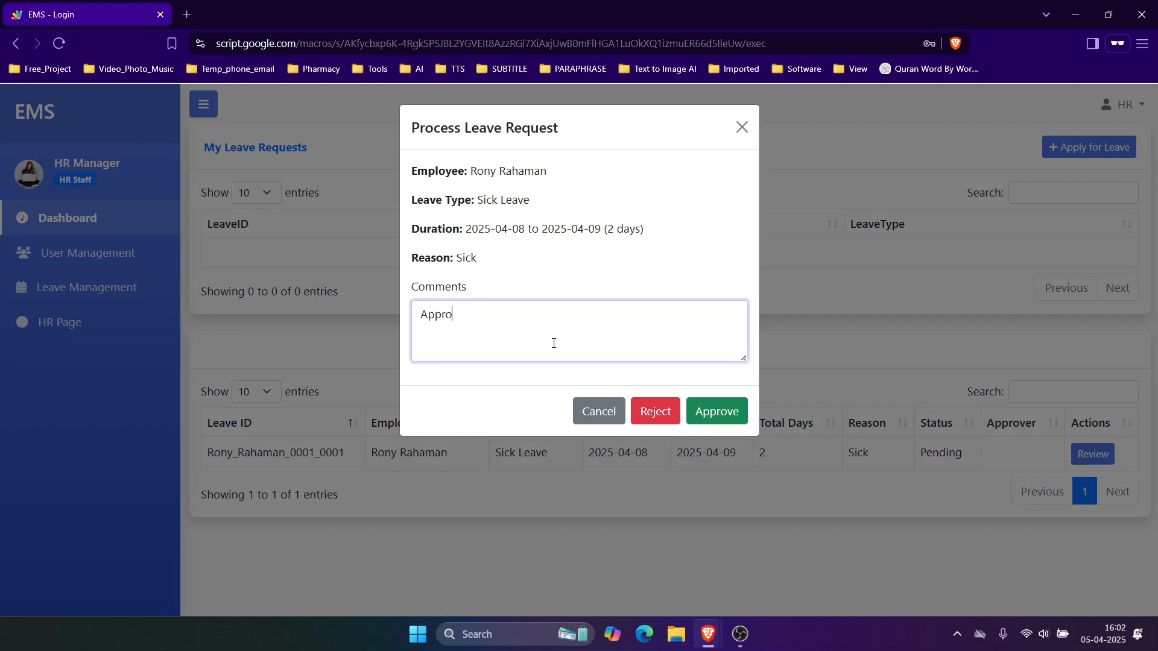
pyautogui.write('Approved')
pyautogui.click(727, 415)
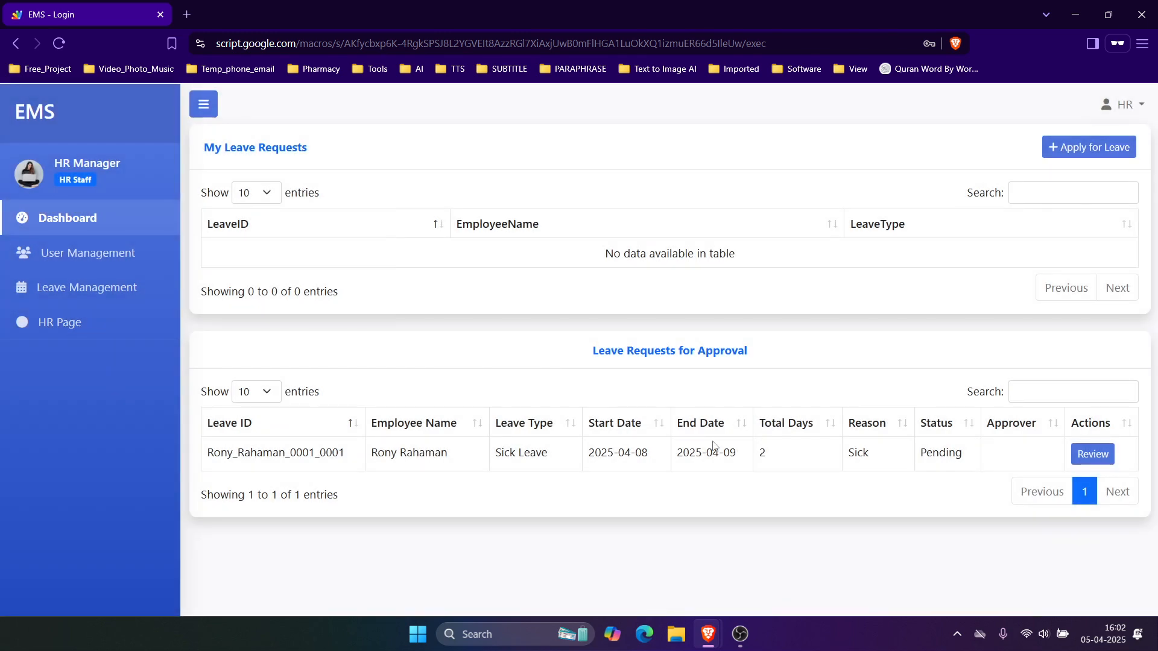
pyautogui.moveTo(605, 452); pyautogui.dragTo(791, 454)
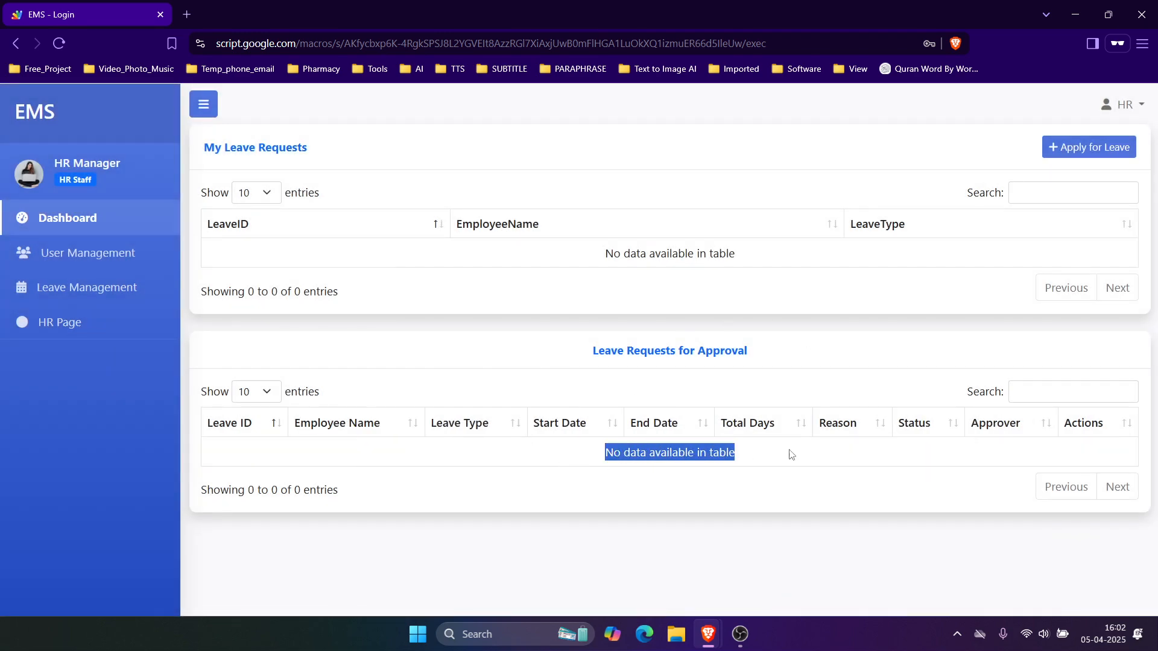
pyautogui.click(746, 516)
pyautogui.click(1075, 14)
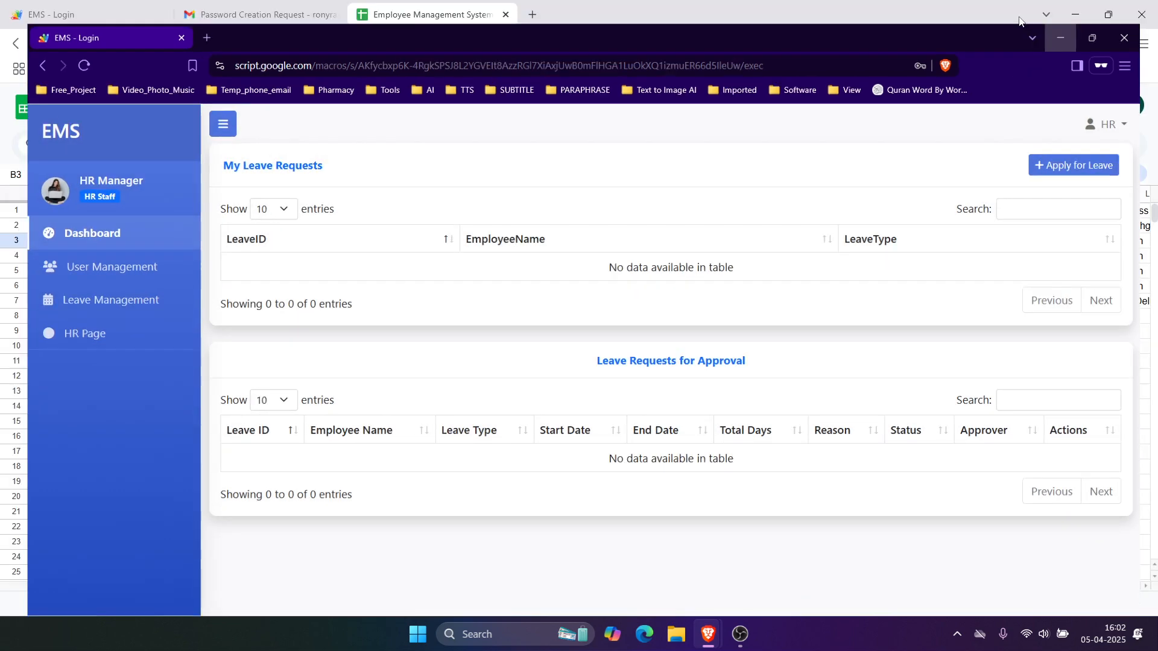
pyautogui.click(61, 15)
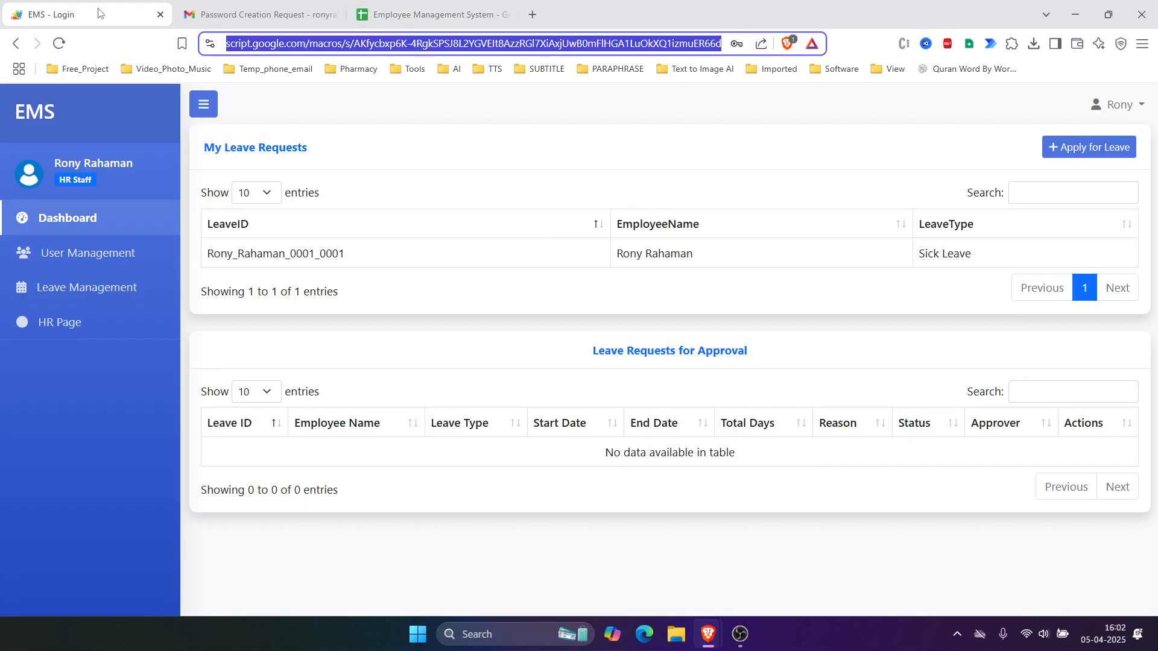
pyautogui.moveTo(53, 170); pyautogui.dragTo(122, 161)
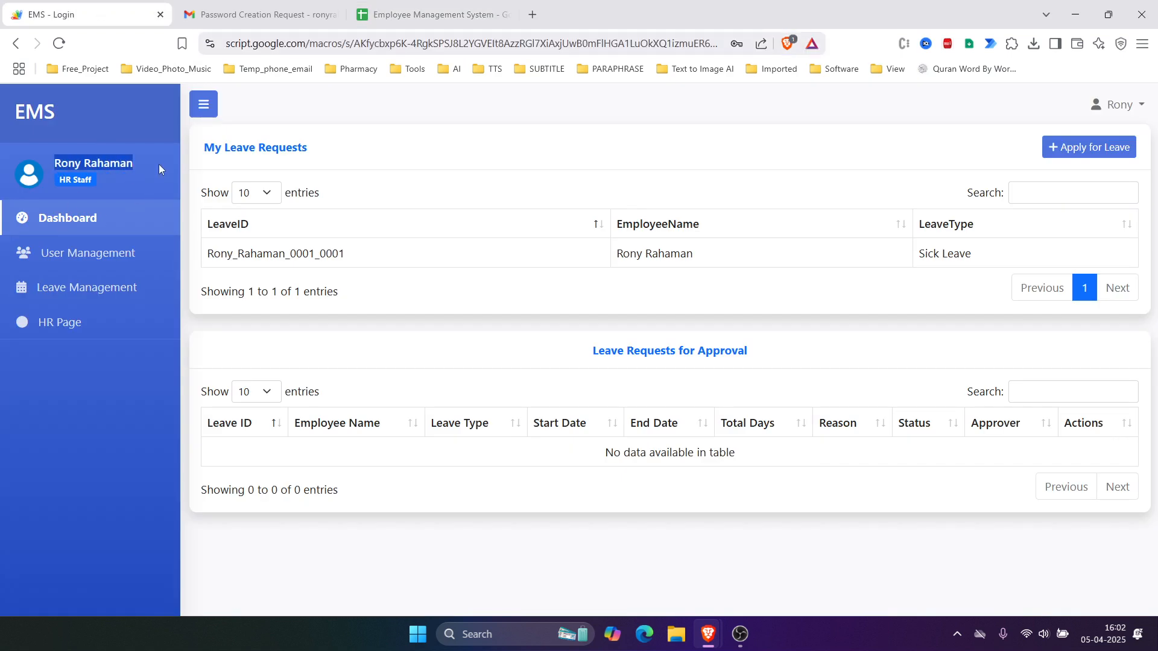
pyautogui.click(92, 232)
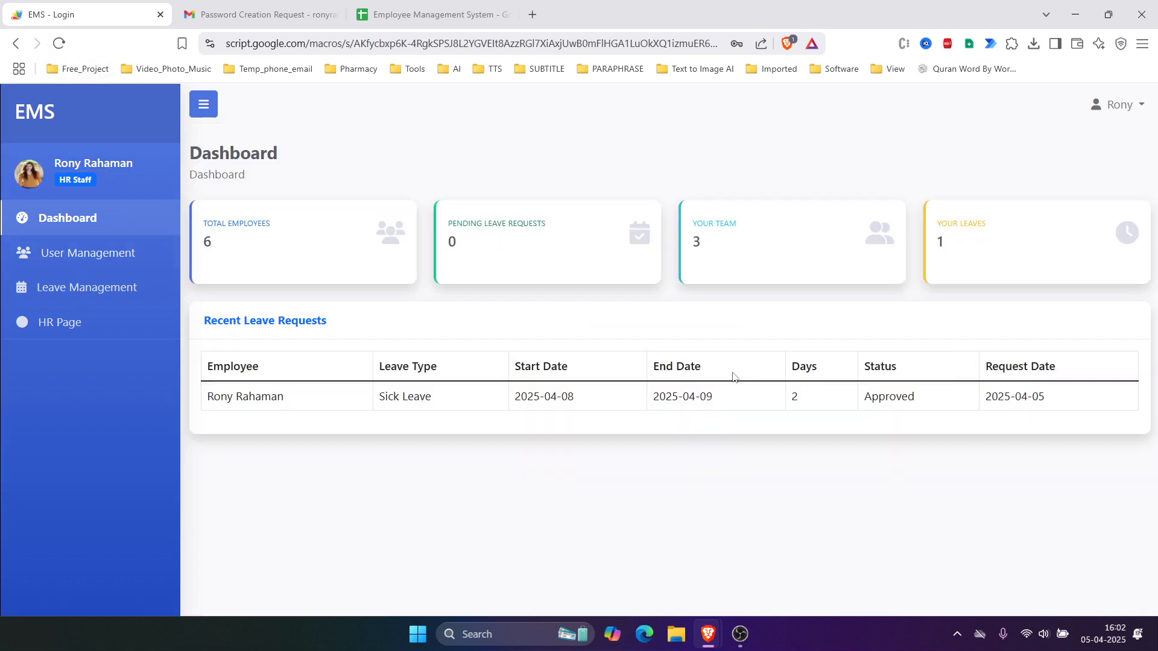
pyautogui.moveTo(866, 396); pyautogui.dragTo(937, 398)
pyautogui.moveTo(871, 366); pyautogui.dragTo(944, 402)
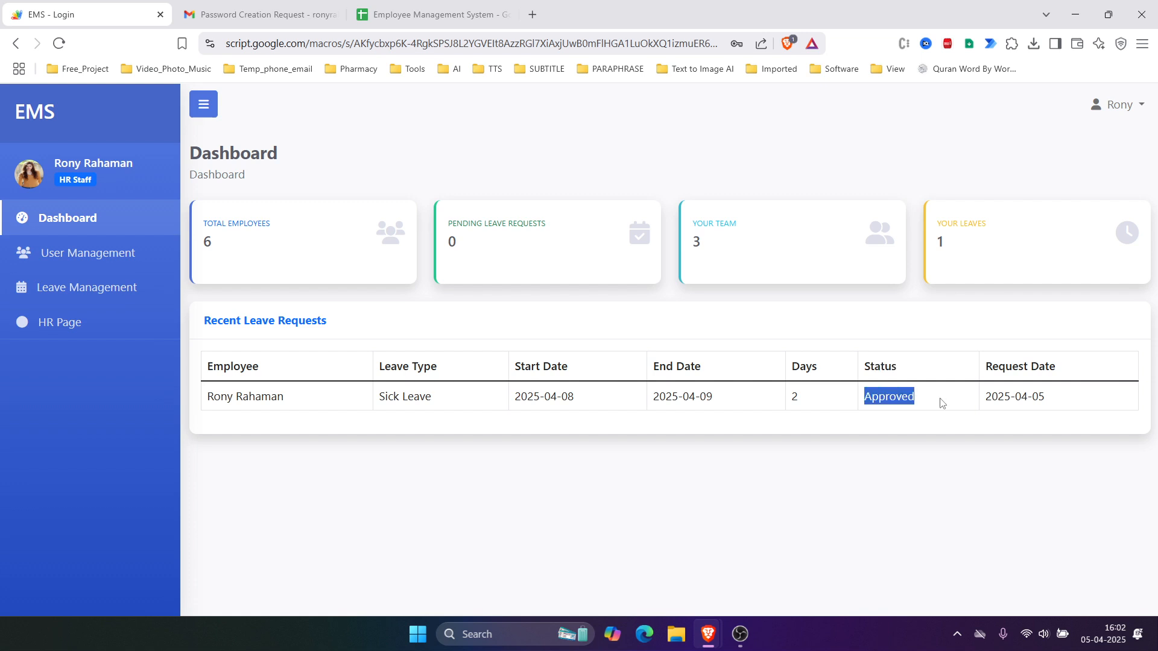
pyautogui.moveTo(936, 223); pyautogui.dragTo(930, 249)
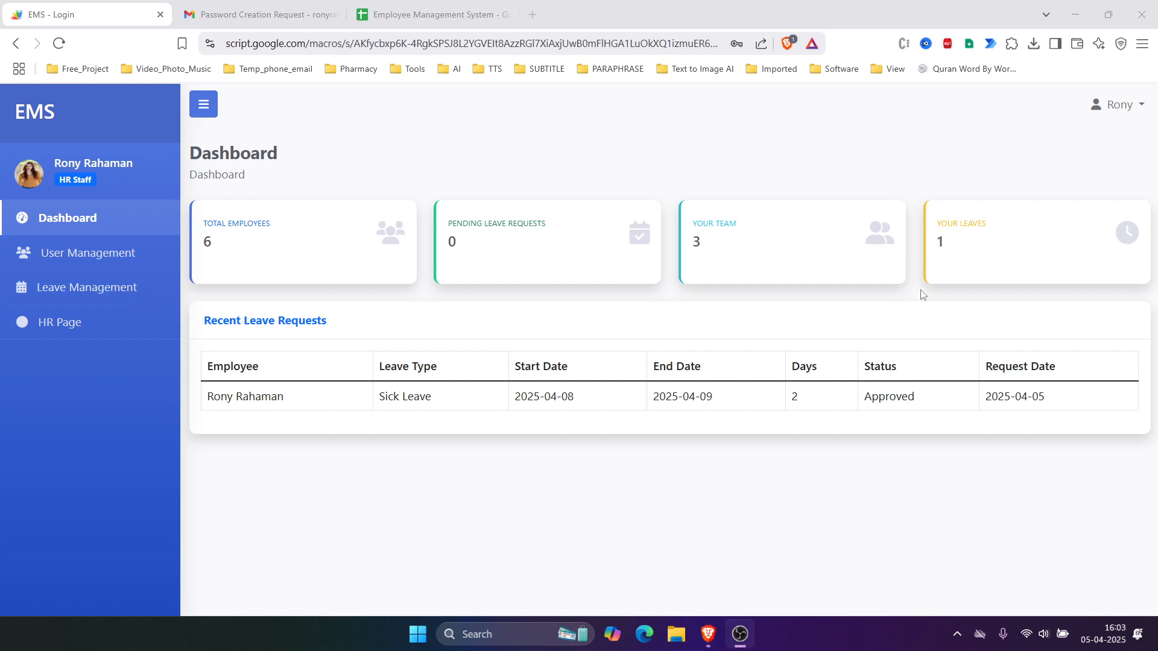
pyautogui.click(1144, 113)
pyautogui.click(1059, 204)
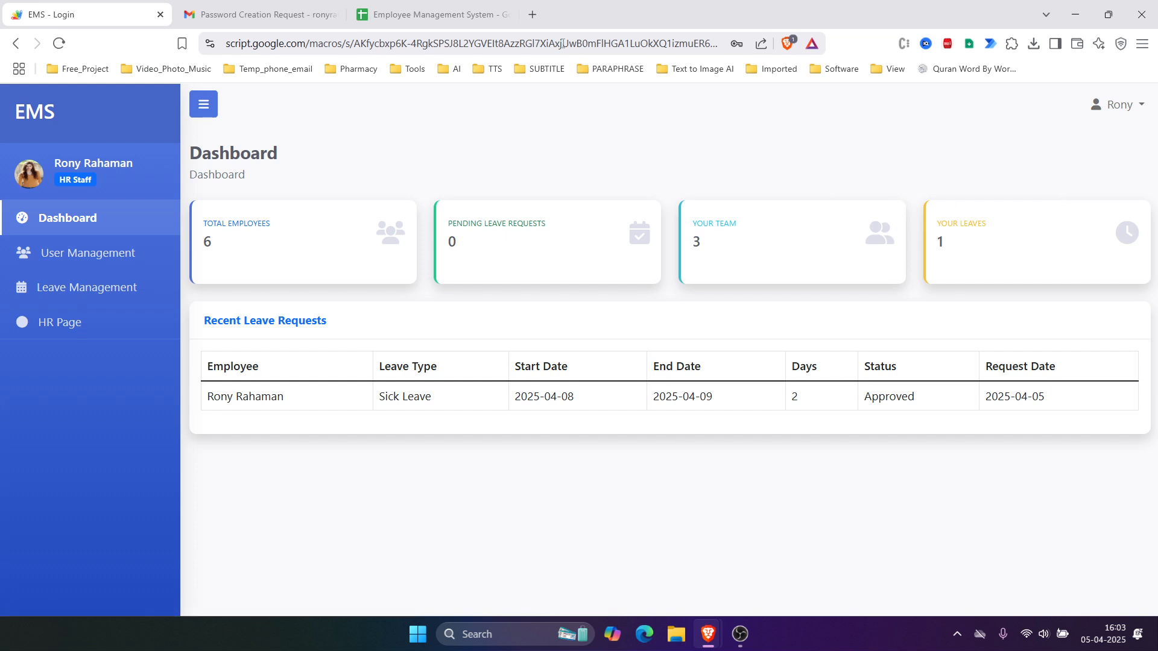
# Step: Copy the IT user's e-mail from cell B6 of the Users sheet
pyautogui.click(422, 14)
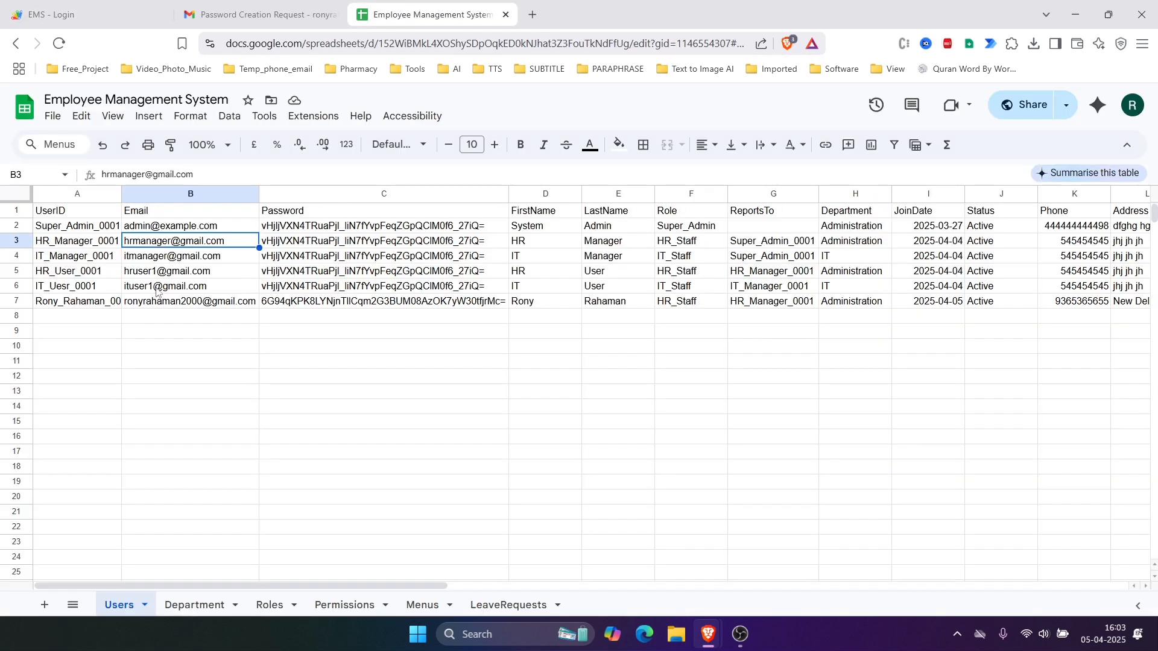
pyautogui.click(163, 286)
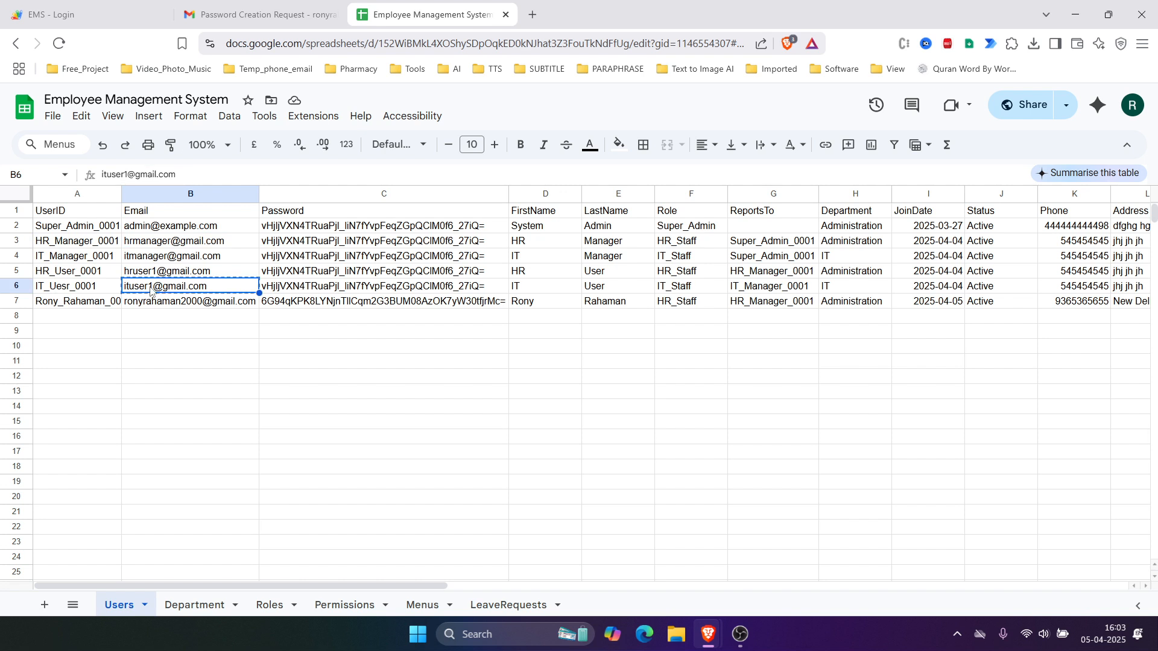
# Step: Log into EMS as IT User with the pasted e-mail, then switch to the other browser window
pyautogui.click(84, 14)
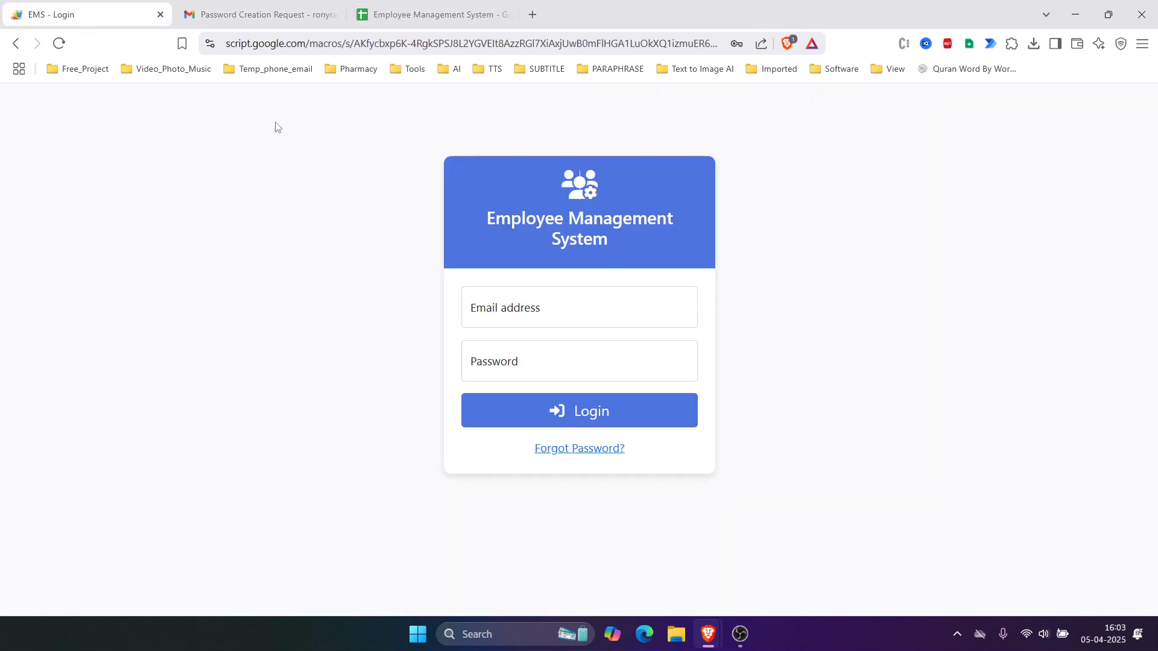
pyautogui.click(542, 310)
pyautogui.hotkey('ctrl', 'v')
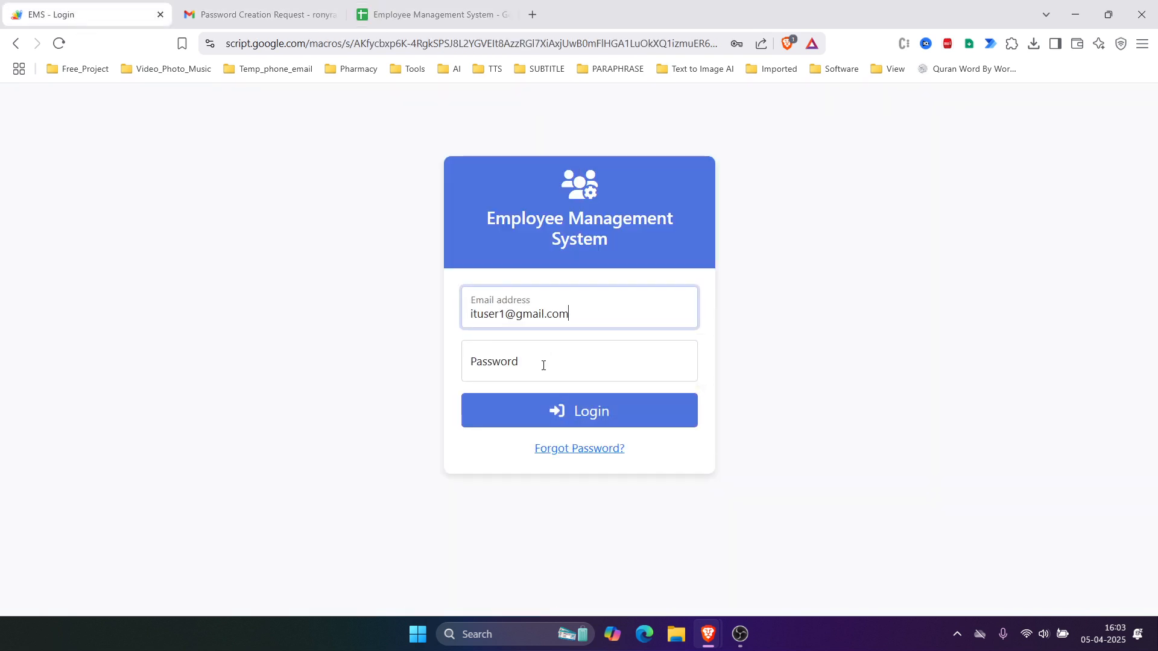
pyautogui.click(543, 366)
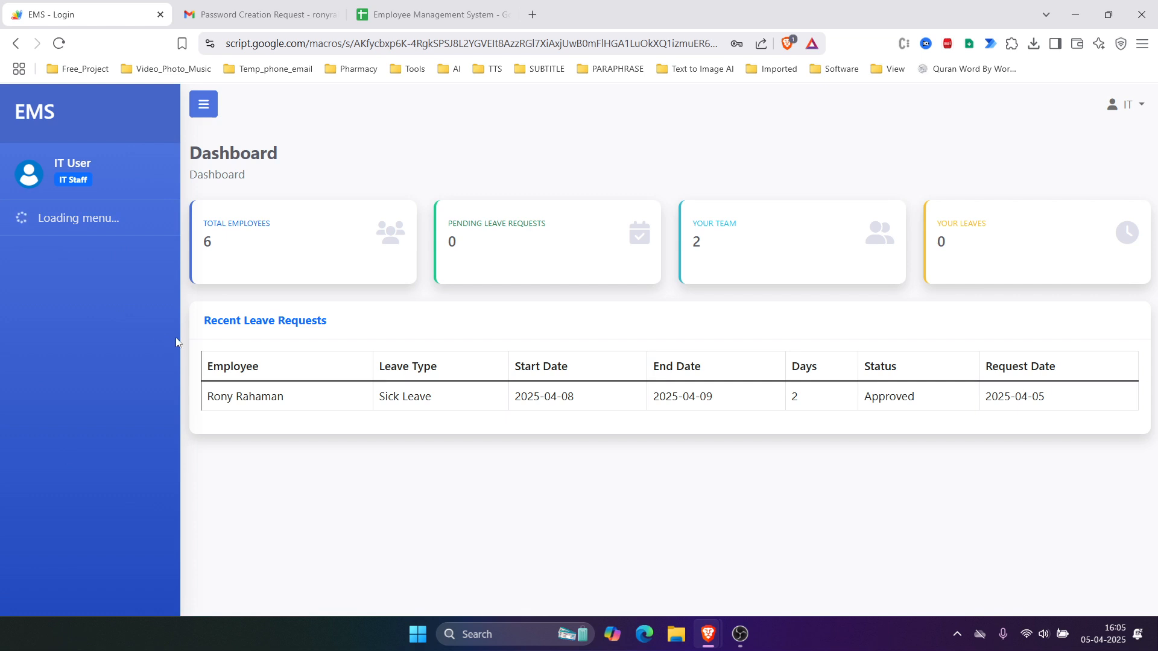
pyautogui.moveTo(53, 163); pyautogui.dragTo(103, 164)
pyautogui.hotkey('alt', 'Tab')
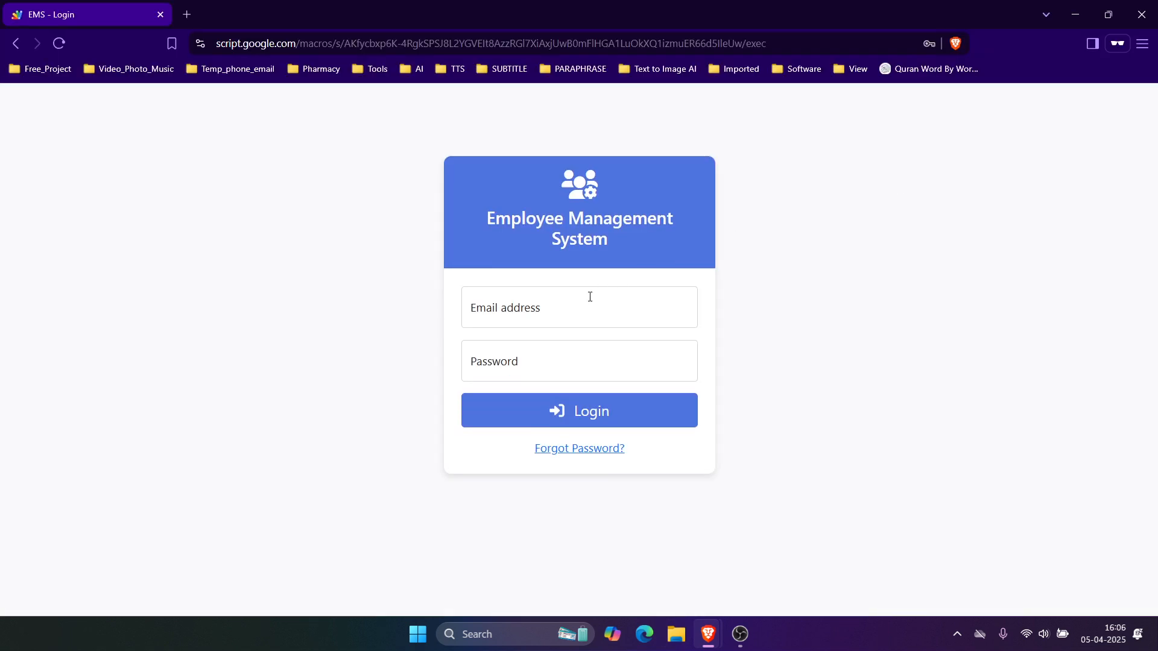
# Step: Log in as Super Admin with the saved credentials and open Permission Setting
pyautogui.click(568, 313)
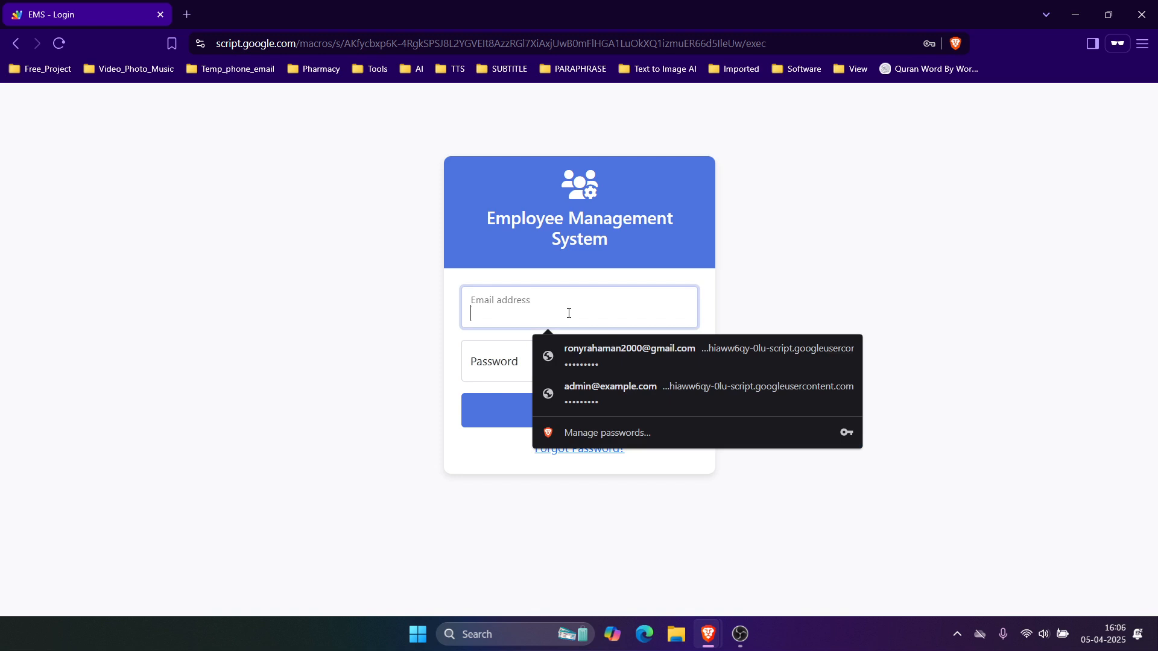
pyautogui.click(599, 399)
pyautogui.click(569, 371)
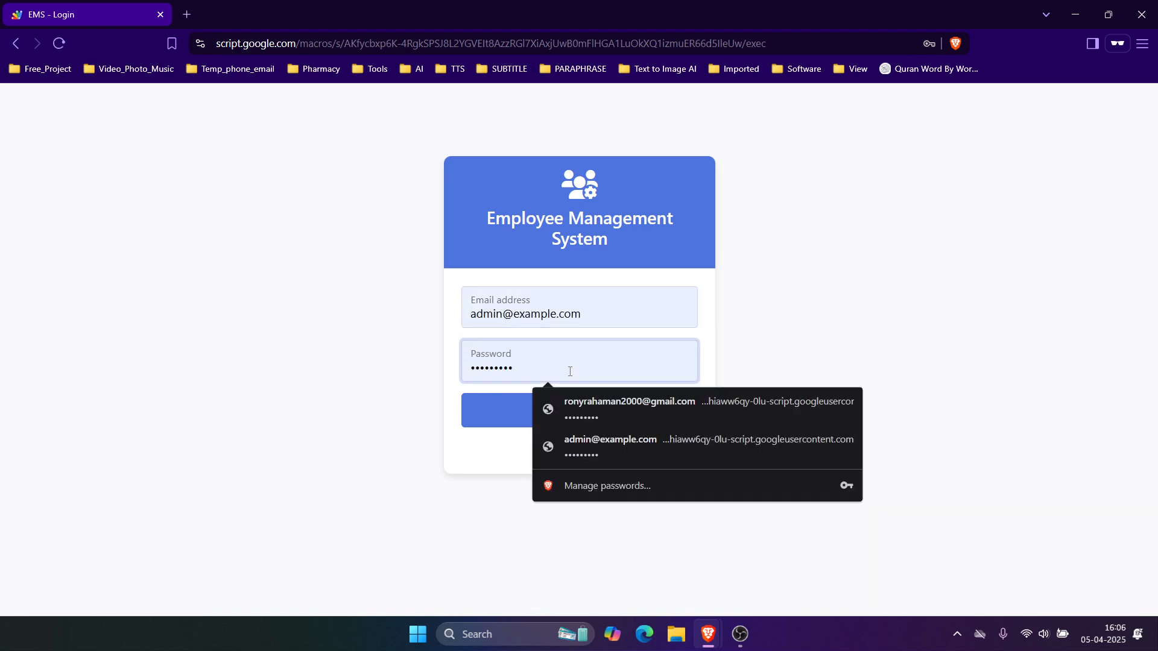
pyautogui.click(512, 408)
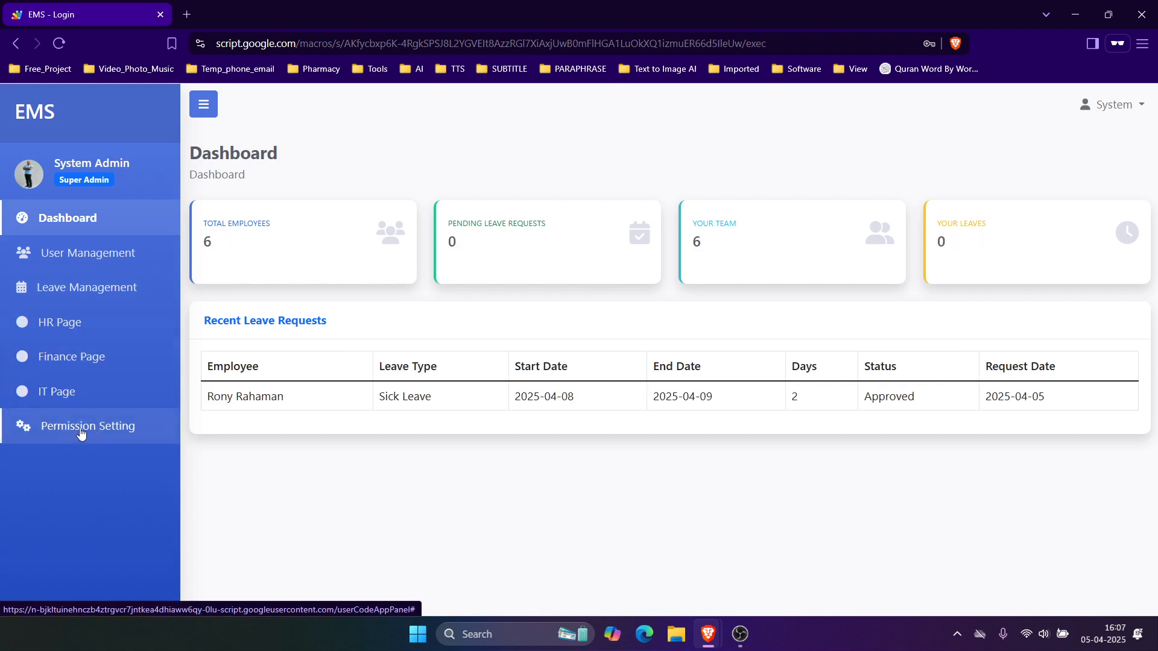
pyautogui.click(82, 433)
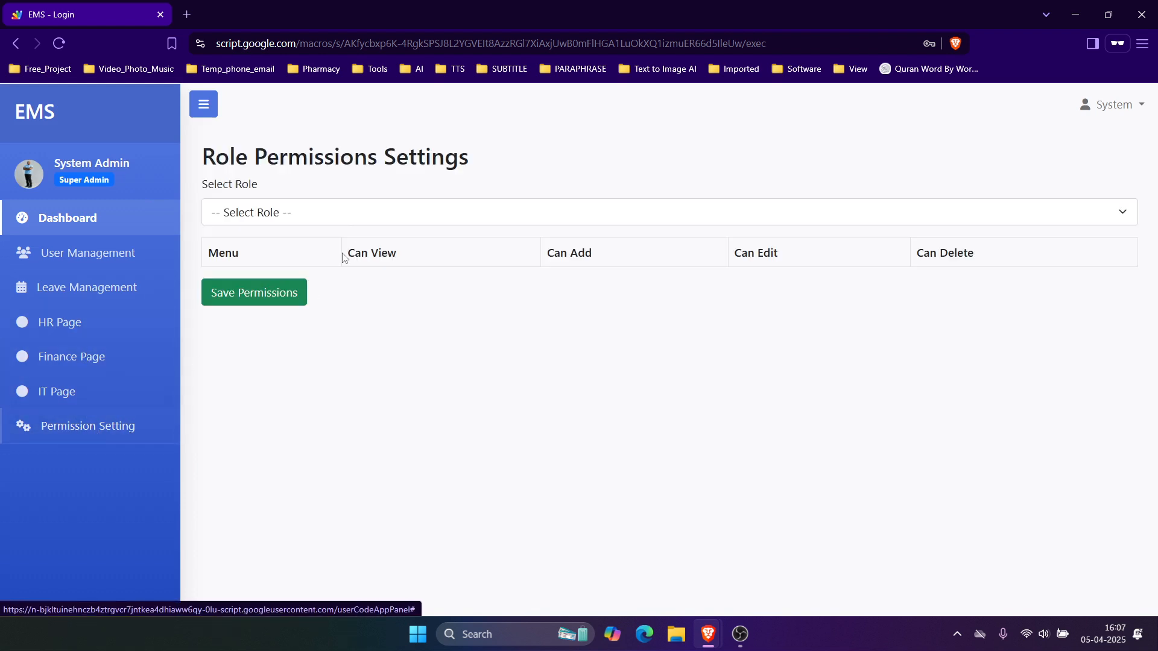
# Step: Select the IT Staff role, allow viewing the dashboard, and allow adding and editing leave
pyautogui.click(369, 214)
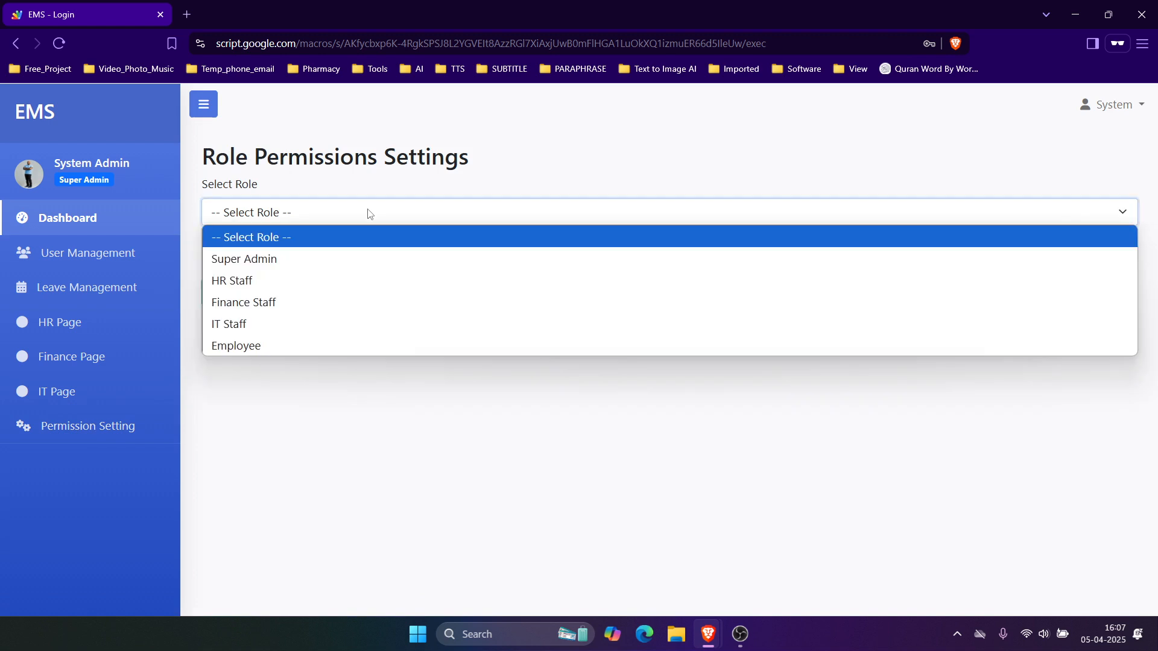
pyautogui.click(276, 324)
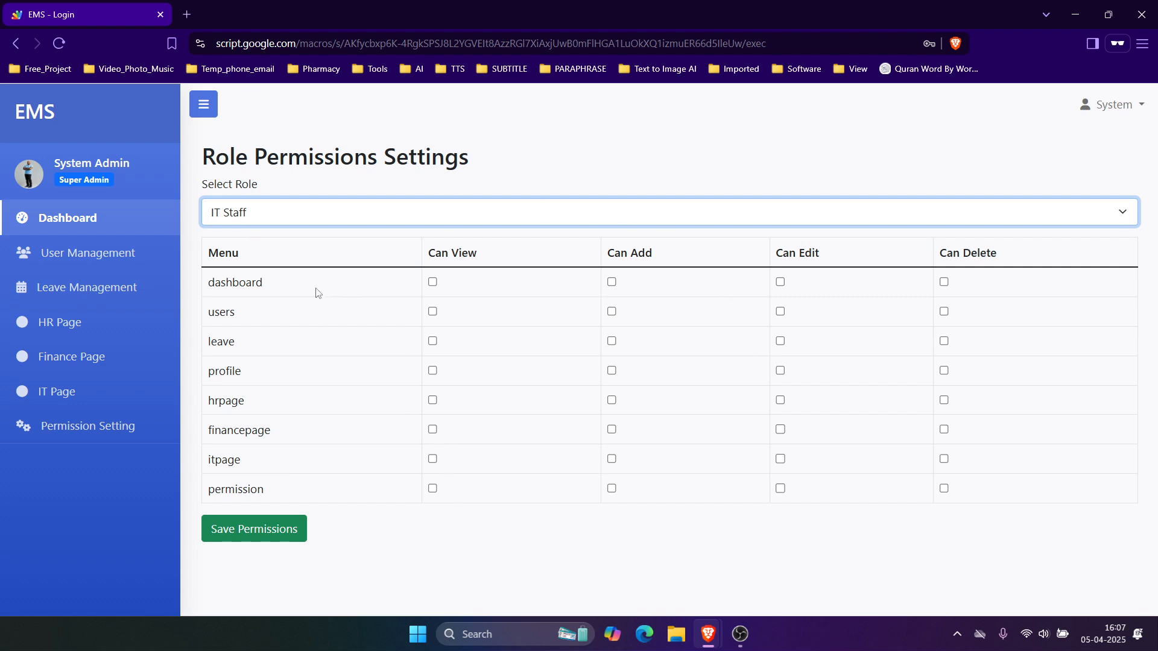
pyautogui.click(435, 283)
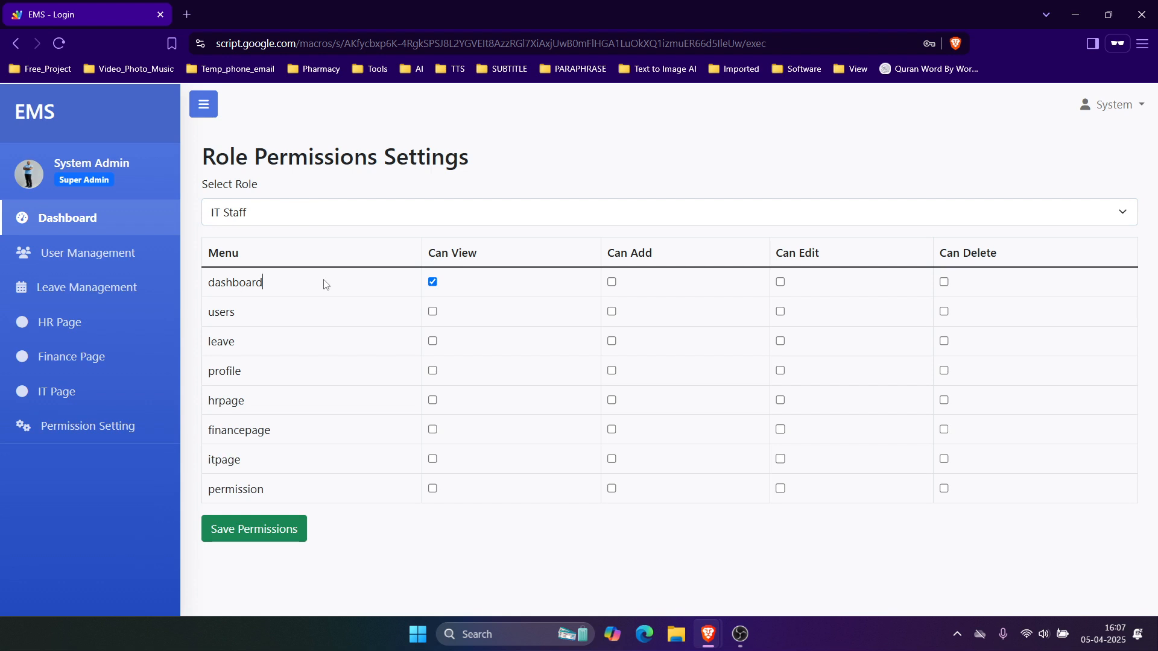
pyautogui.moveTo(435, 248); pyautogui.dragTo(487, 255)
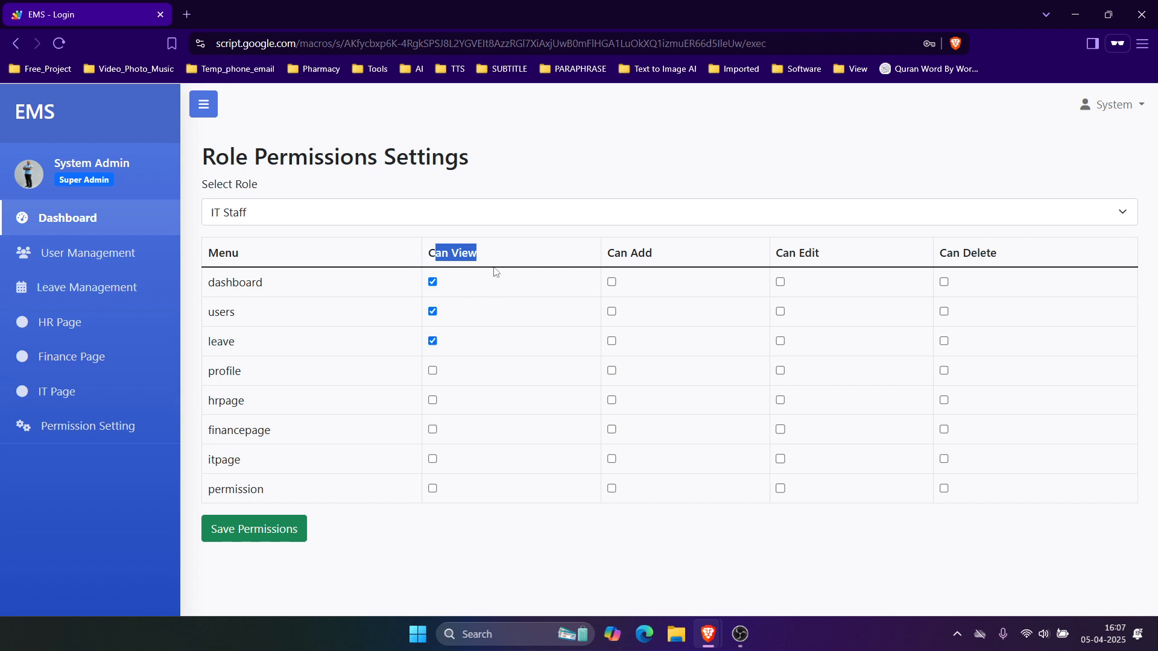
pyautogui.click(611, 342)
pyautogui.click(780, 342)
# Step: Give IT Staff view and add rights on itpage and save the permissions
pyautogui.moveTo(214, 458); pyautogui.dragTo(269, 465)
pyautogui.click(432, 459)
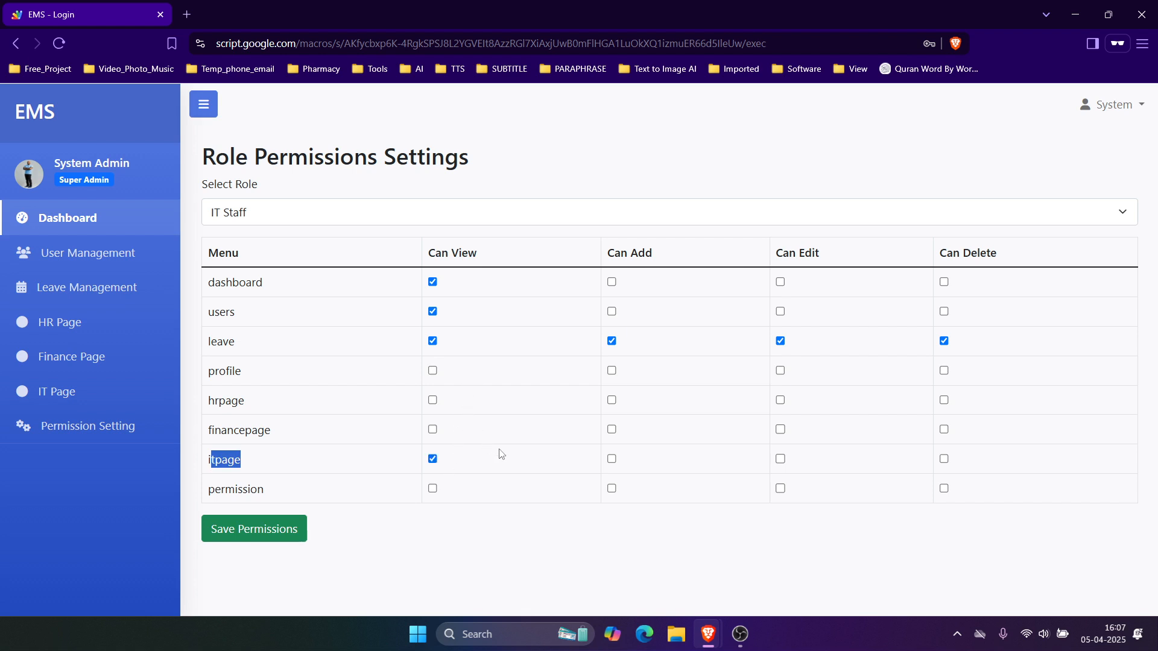
pyautogui.click(613, 460)
pyautogui.click(253, 534)
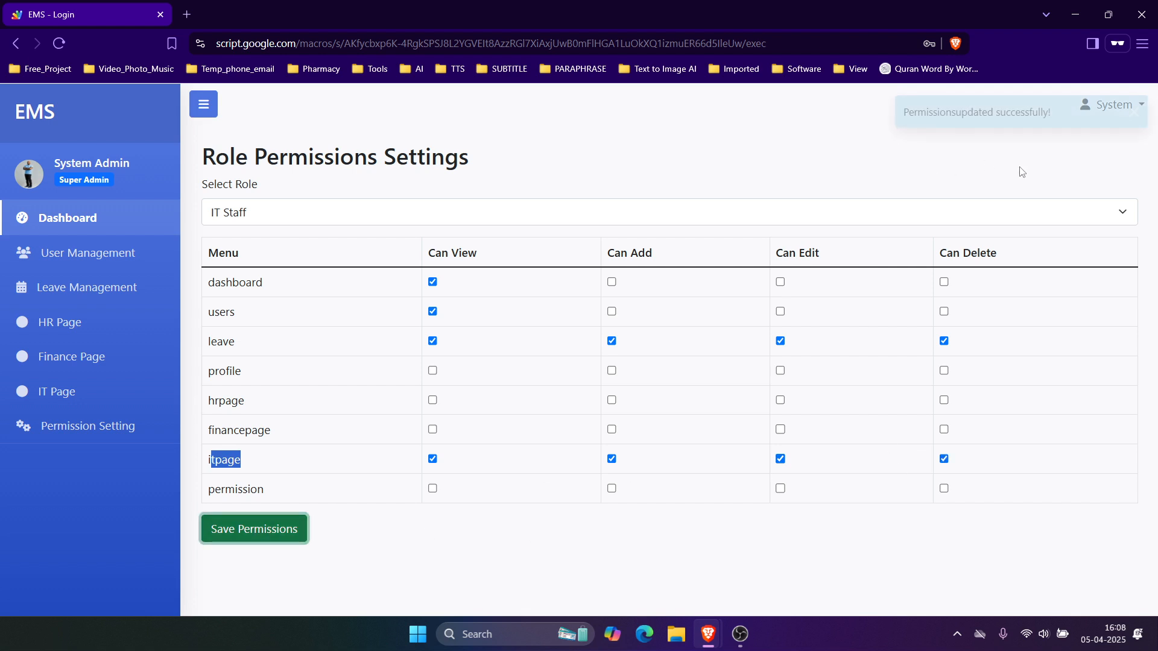
pyautogui.moveTo(906, 115); pyautogui.dragTo(1059, 114)
# Step: Log the IT user out in the other window and reload the EMS login page
pyautogui.click(1059, 115)
pyautogui.click(1077, 15)
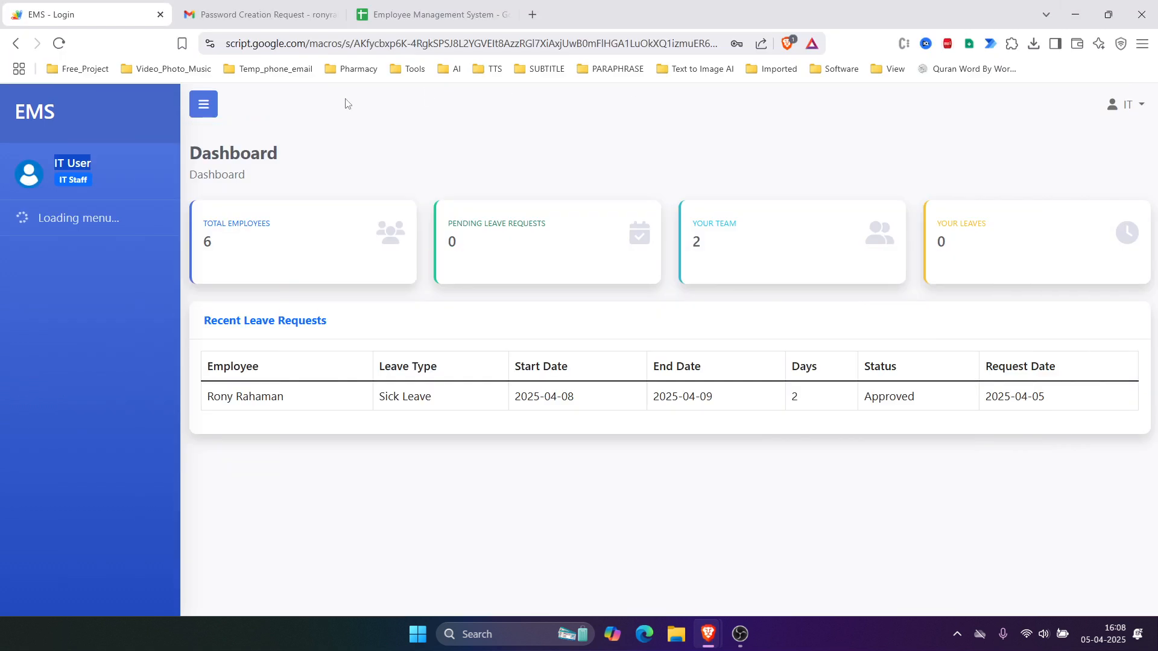
pyautogui.click(1128, 104)
pyautogui.click(1079, 194)
pyautogui.click(59, 45)
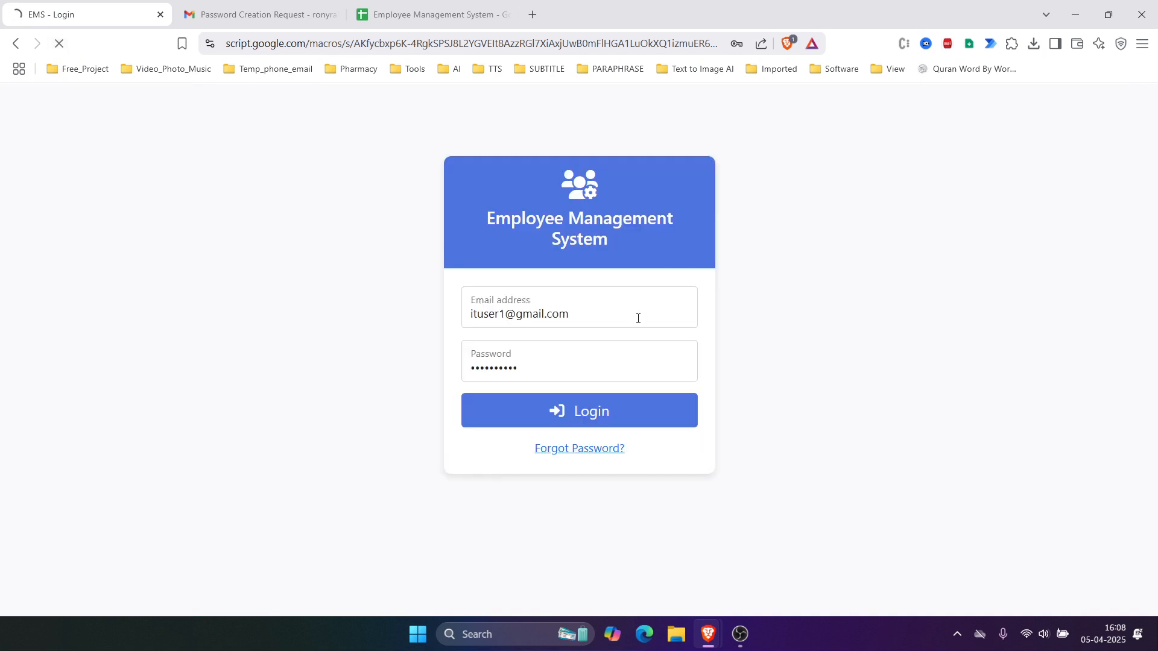
# Step: Log in to EMS as the IT user with the e-mail and password copied from the employee sheet
pyautogui.click(414, 16)
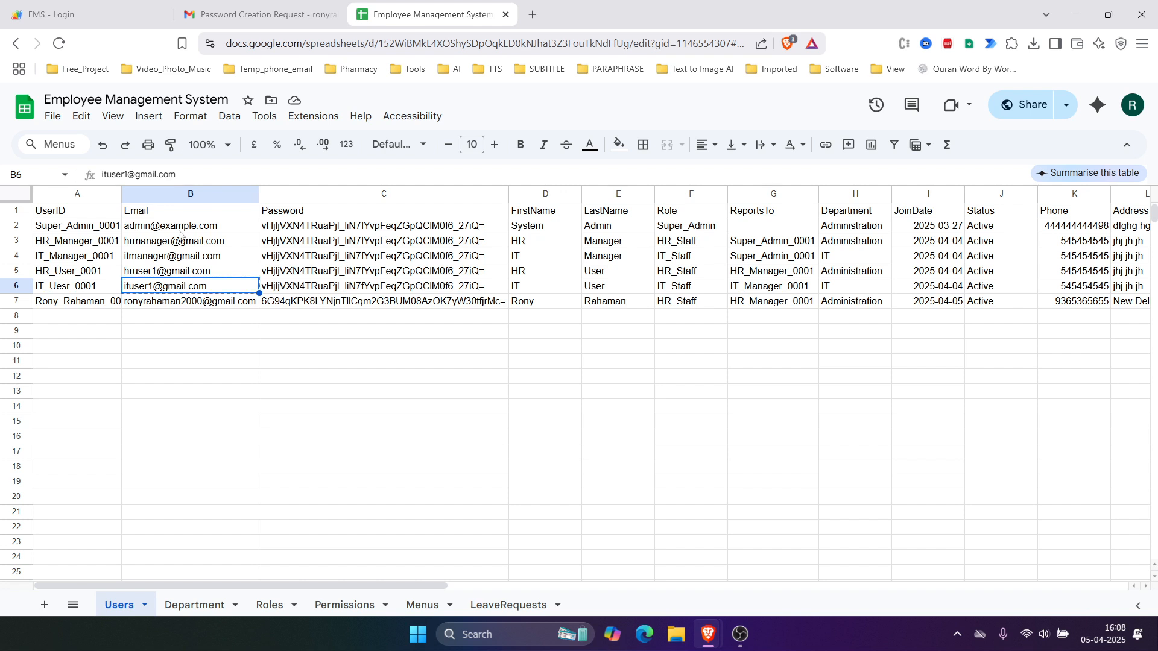
pyautogui.click(70, 24)
pyautogui.click(538, 325)
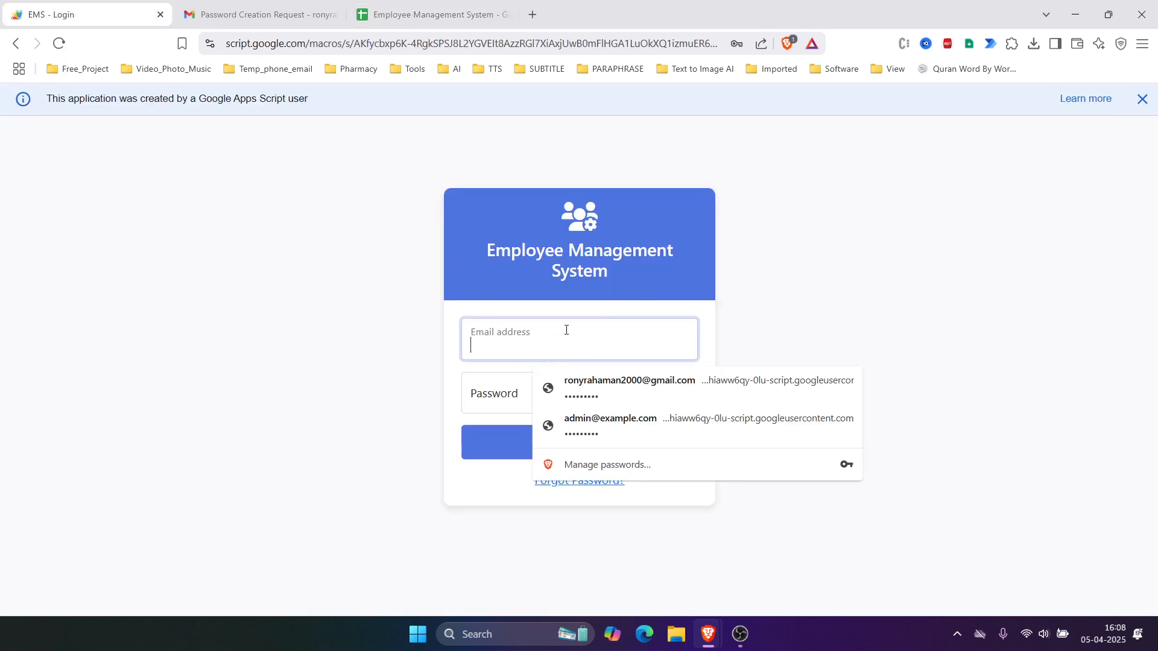
pyautogui.hotkey('ctrl', 'v')
pyautogui.click(550, 402)
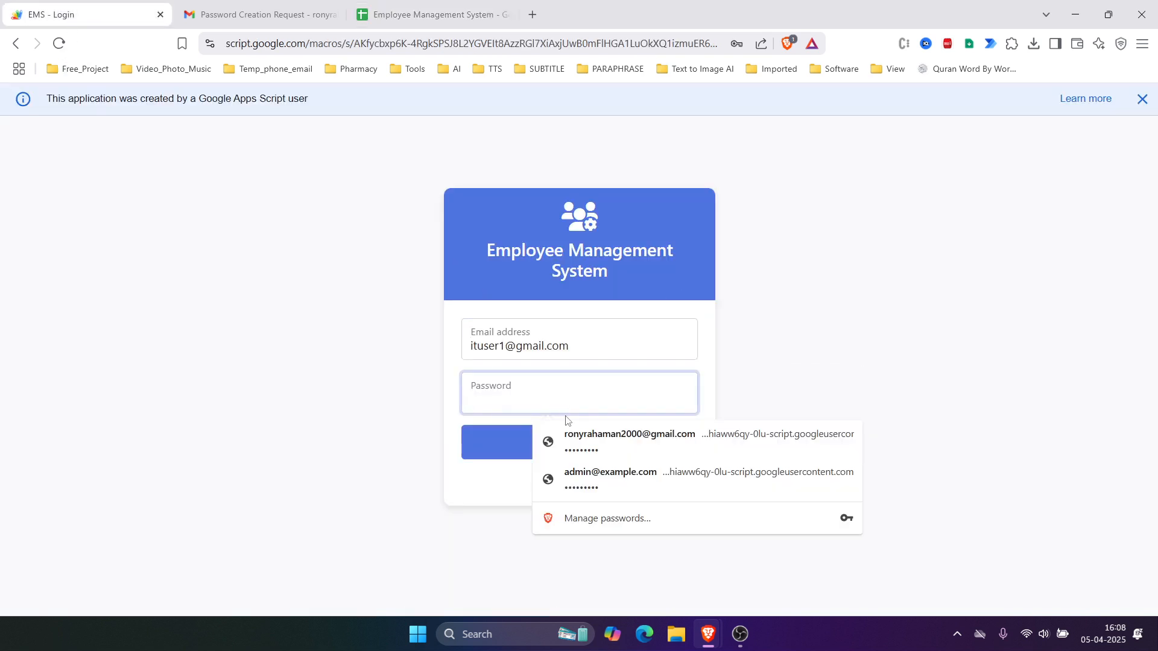
pyautogui.hotkey('ctrl', 'v')
pyautogui.press('Return')
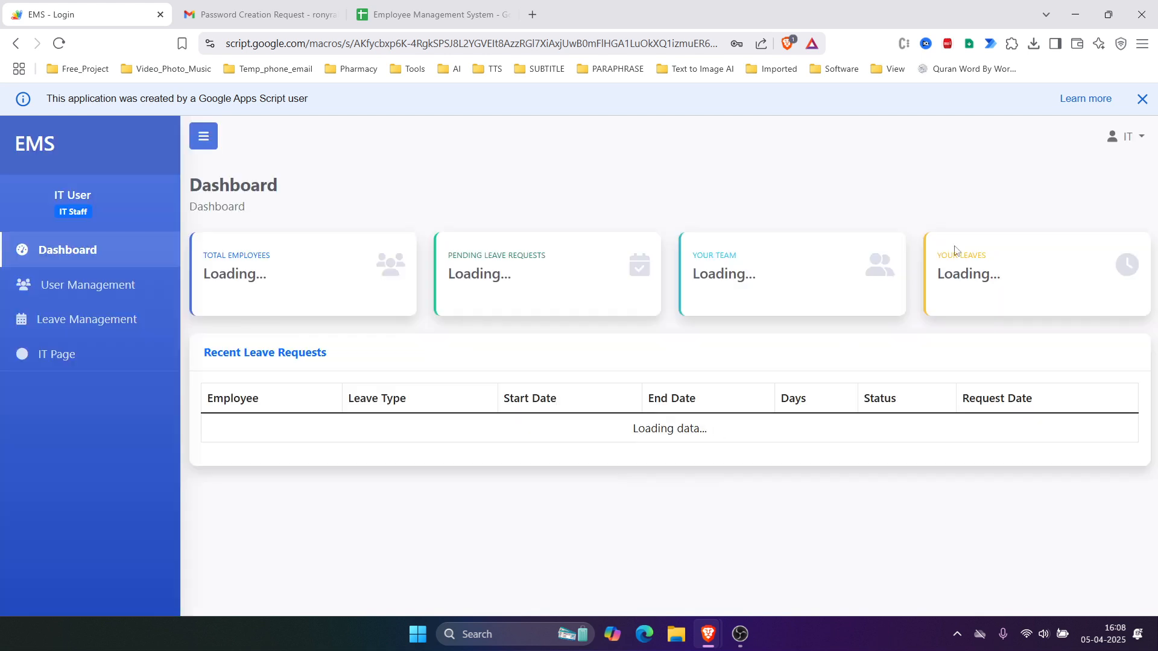
# Step: Dismiss the info banner, view all 6 employees in User Management, and start a new tab
pyautogui.click(1142, 99)
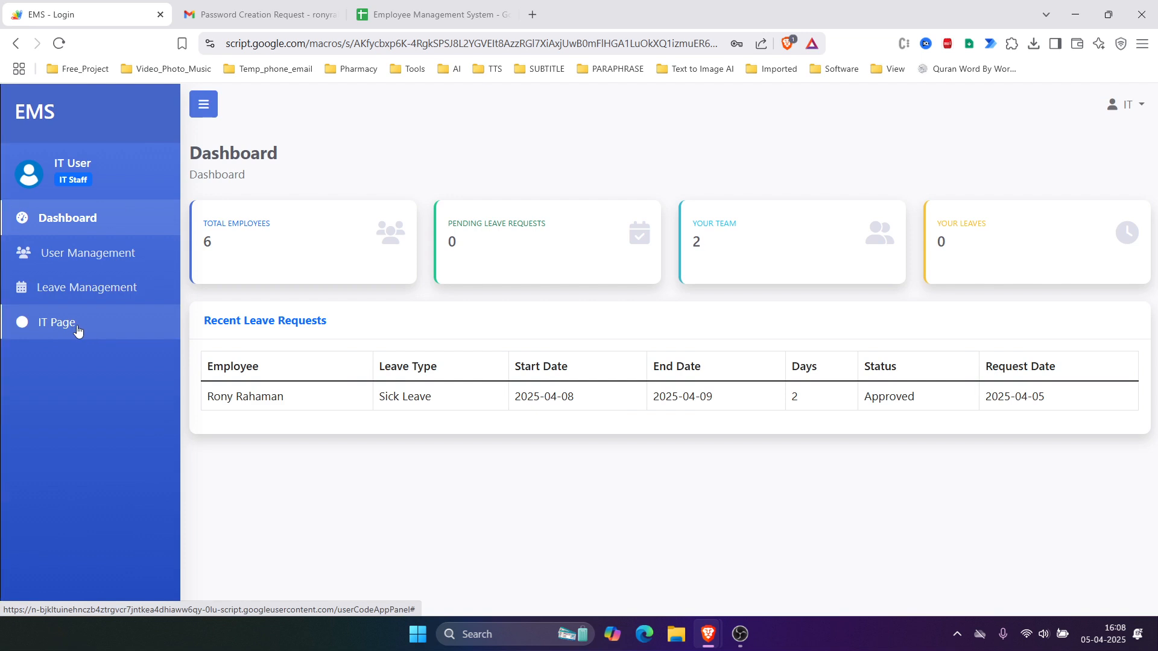
pyautogui.click(99, 253)
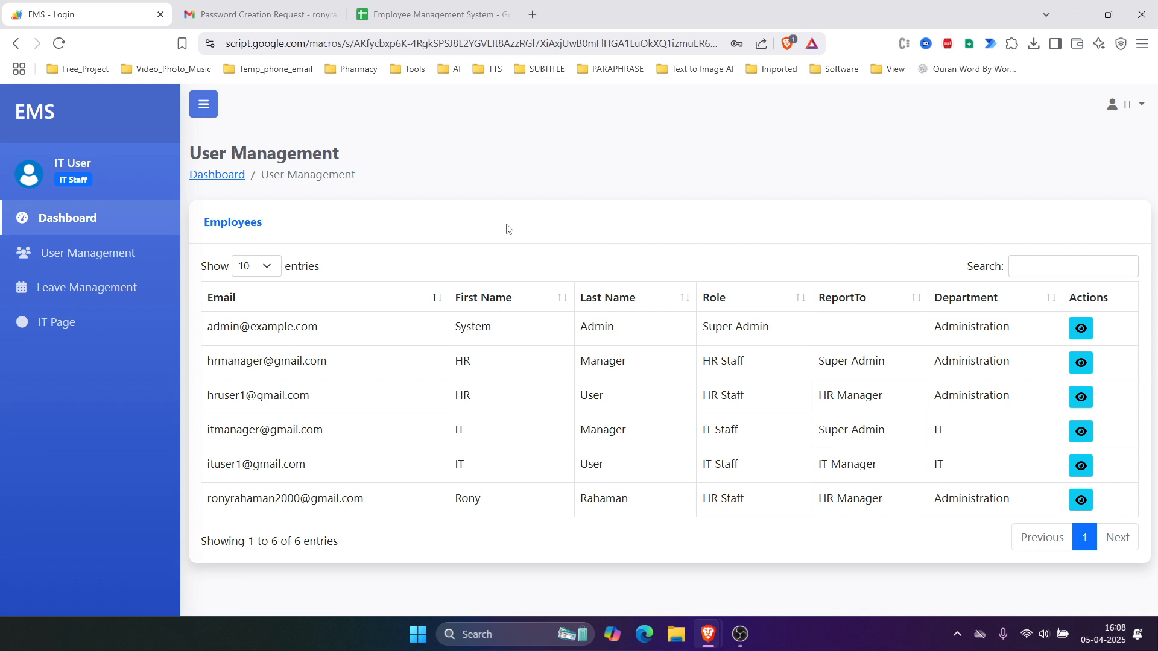
pyautogui.click(536, 18)
# Step: On YouTube, follow the video description's Project Link to the Employee with Leave Management System post
pyautogui.click(552, 42)
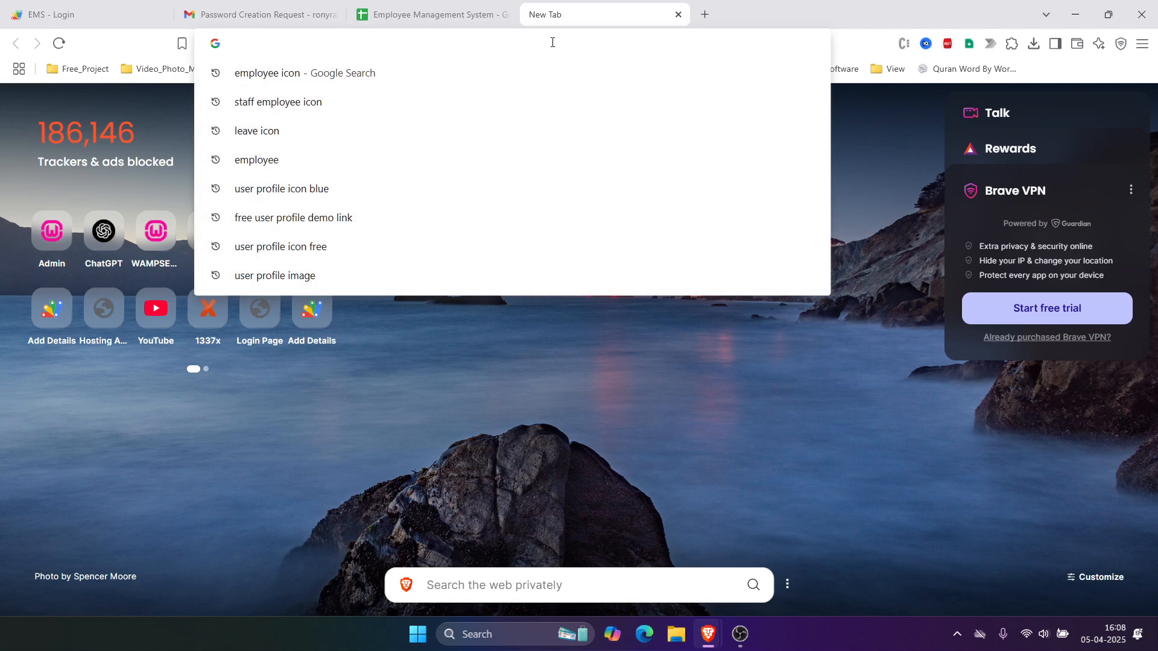
pyautogui.click(156, 306)
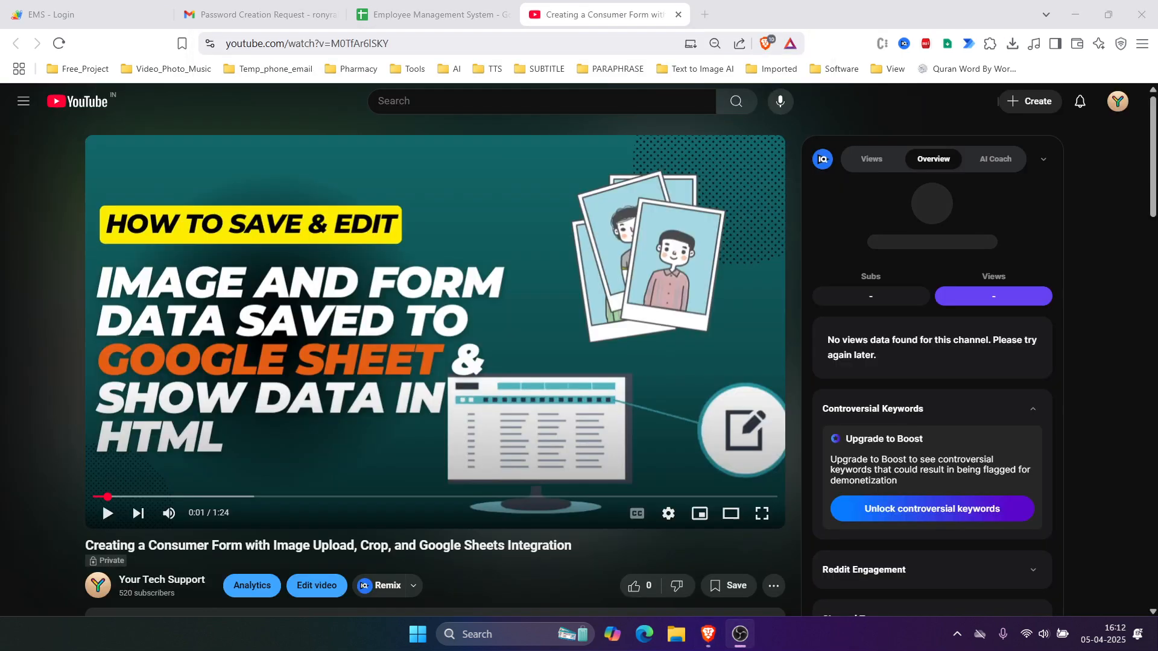
pyautogui.scroll(-7, 258, 427)
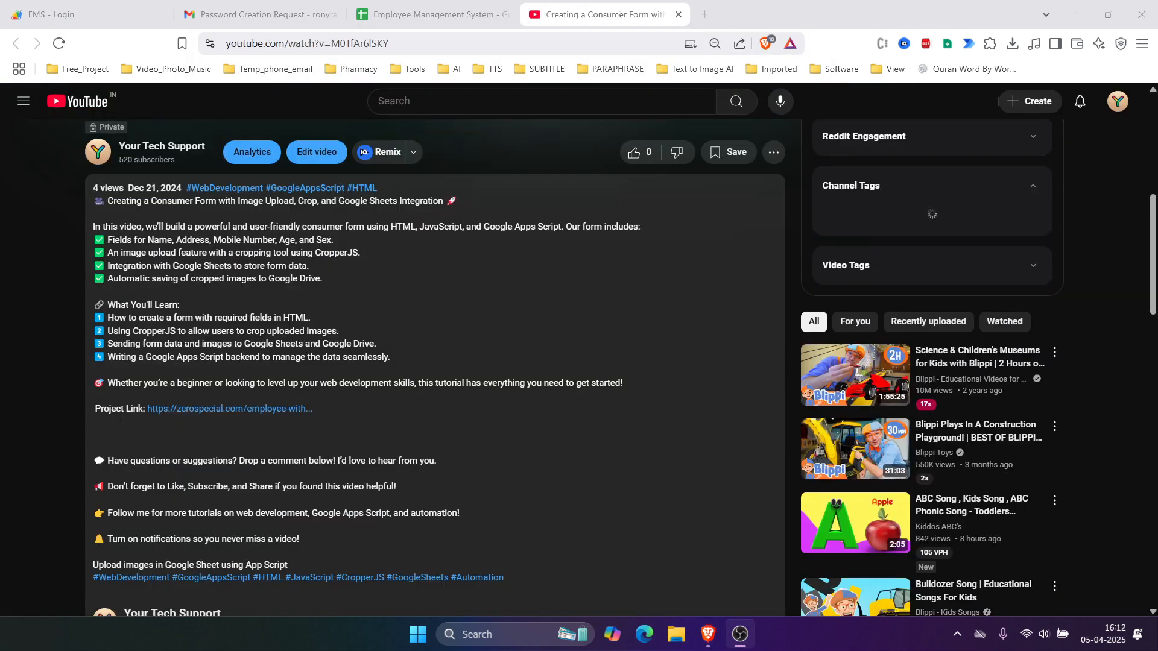
pyautogui.click(95, 409)
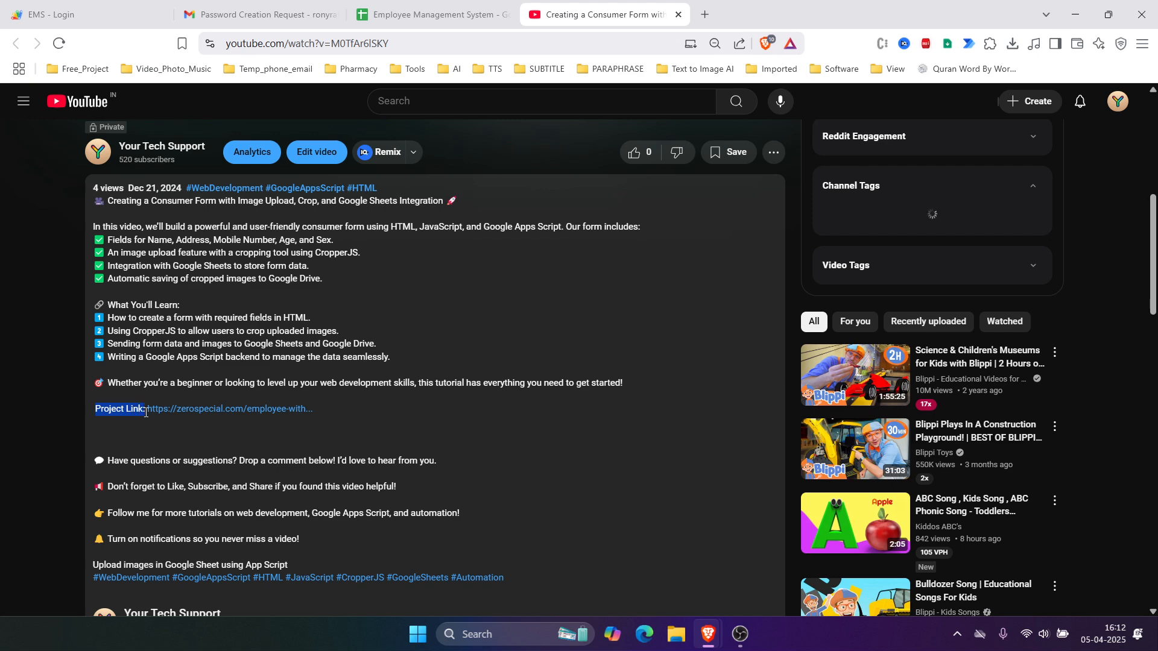
pyautogui.click(227, 410)
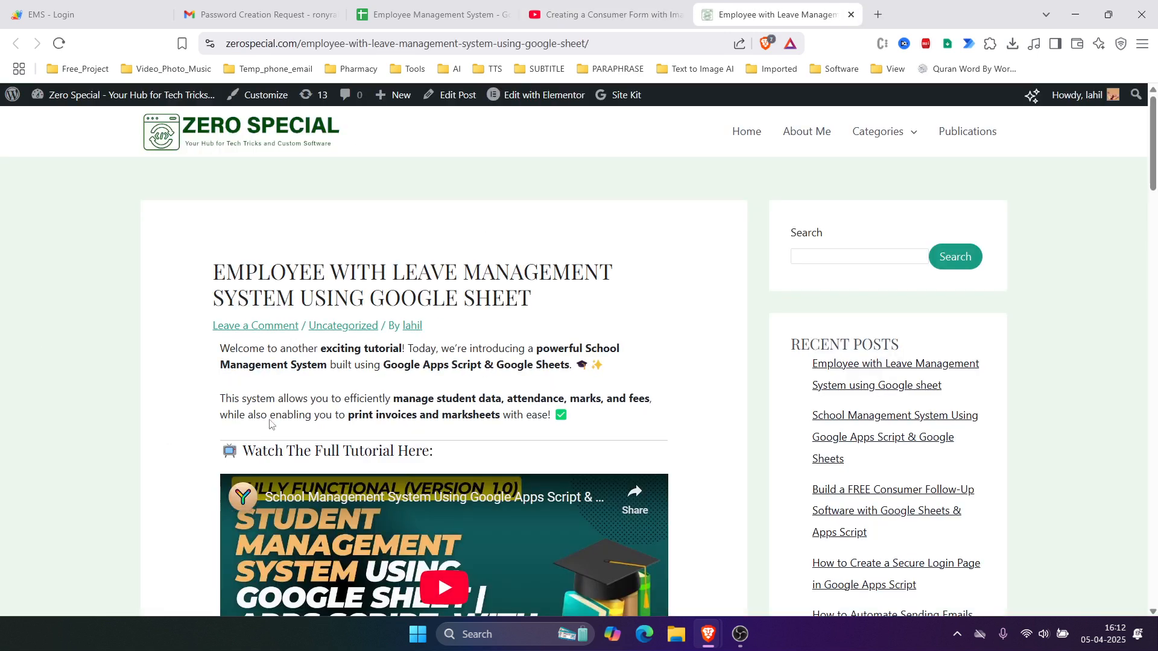
# Step: Enter the post's access code, submit it, and follow the generated link to the sheet's copy page
pyautogui.scroll(-20, 241, 272)
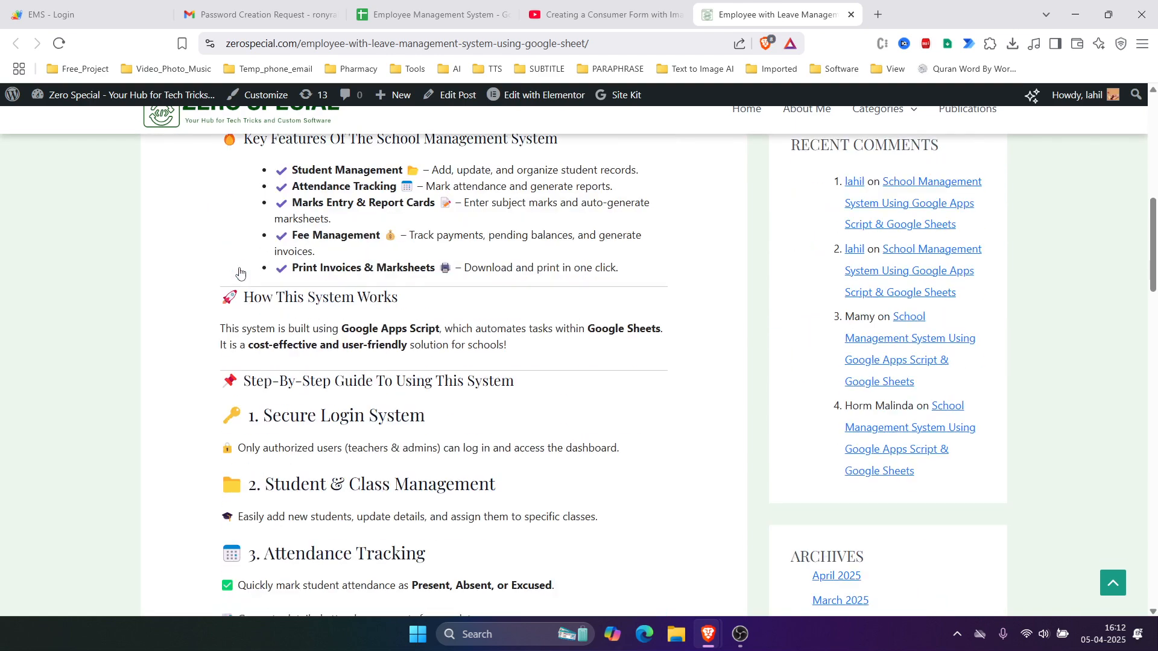
pyautogui.scroll(-6, 240, 273)
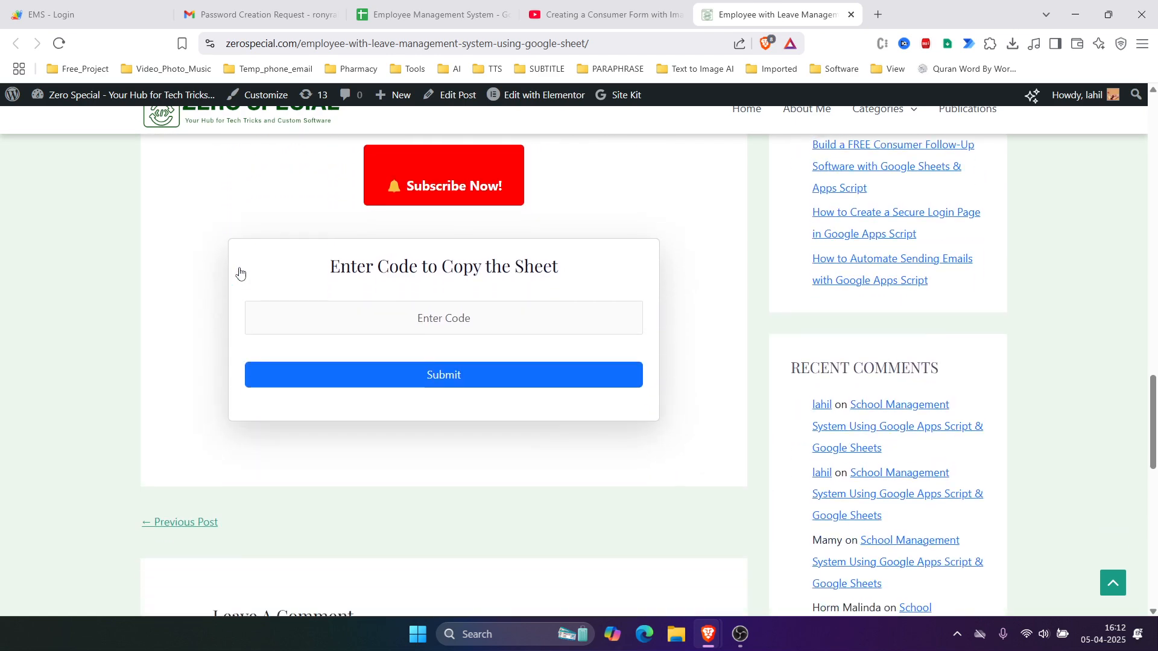
pyautogui.click(460, 310)
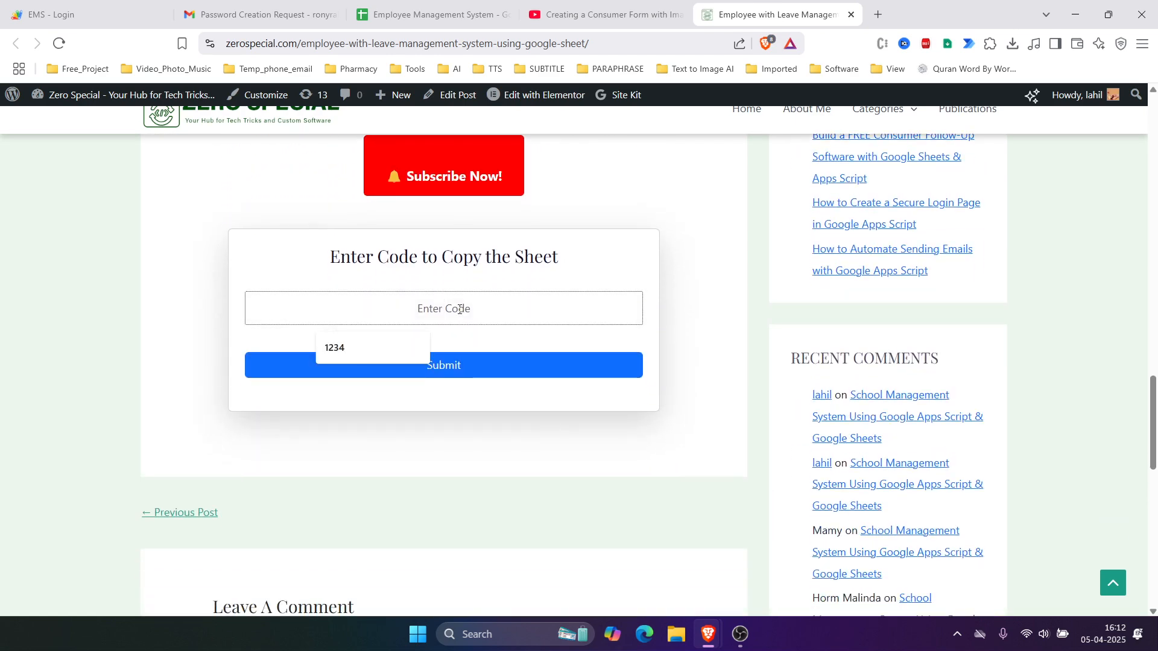
pyautogui.moveTo(329, 257); pyautogui.dragTo(530, 279)
pyautogui.click(460, 309)
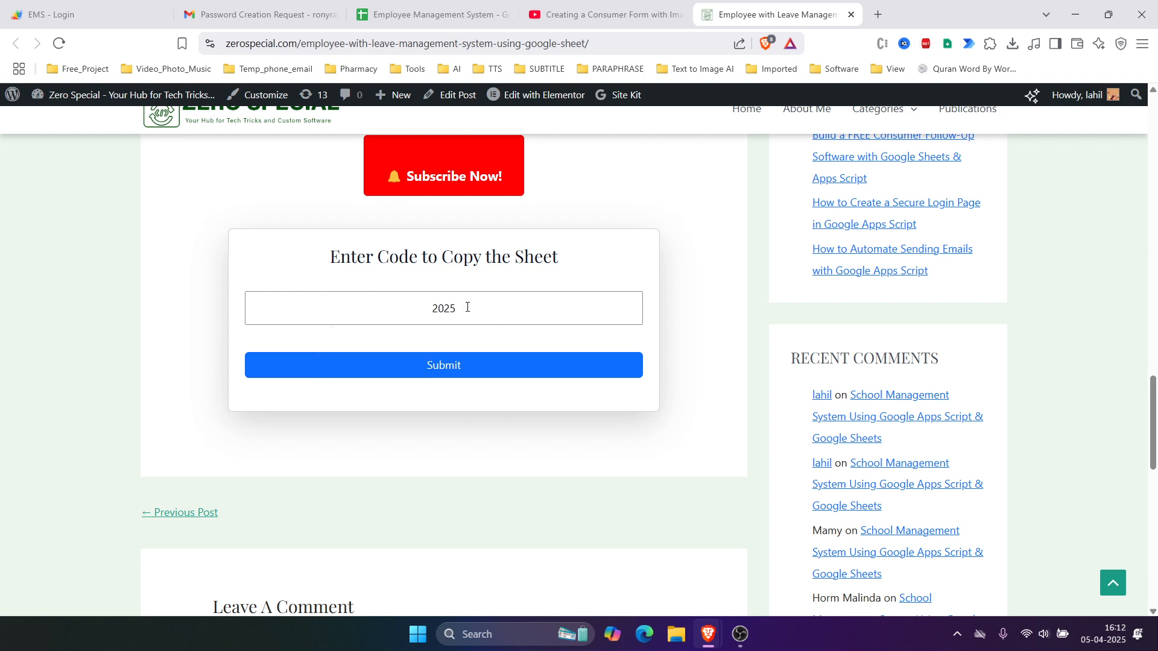
pyautogui.click(450, 365)
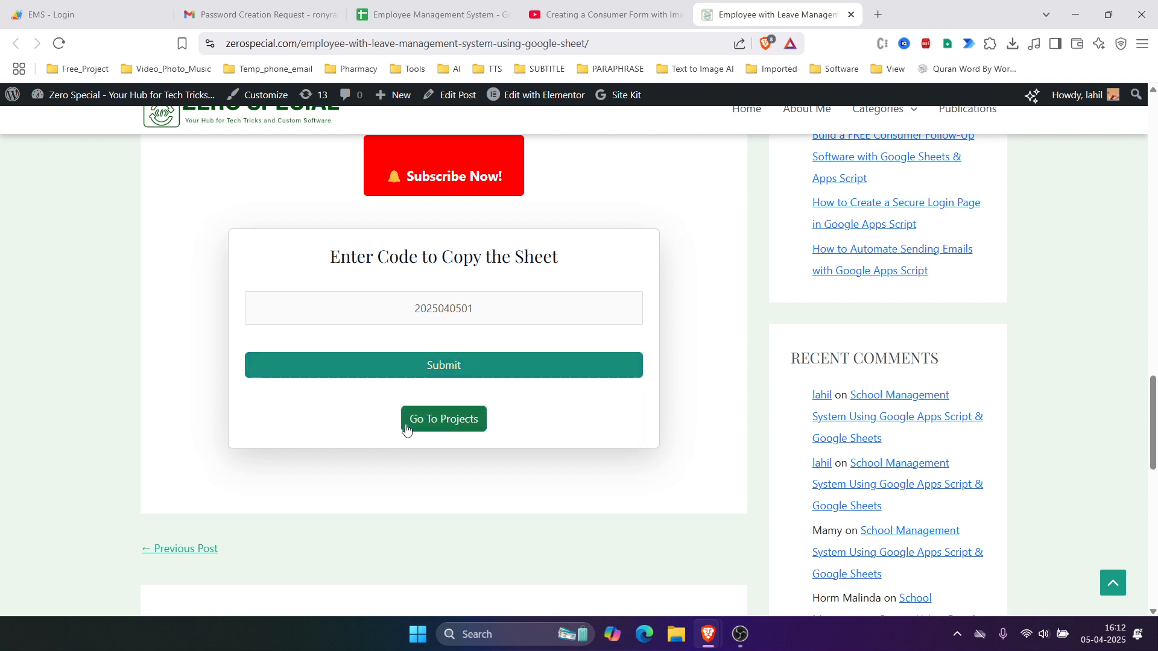
pyautogui.click(440, 422)
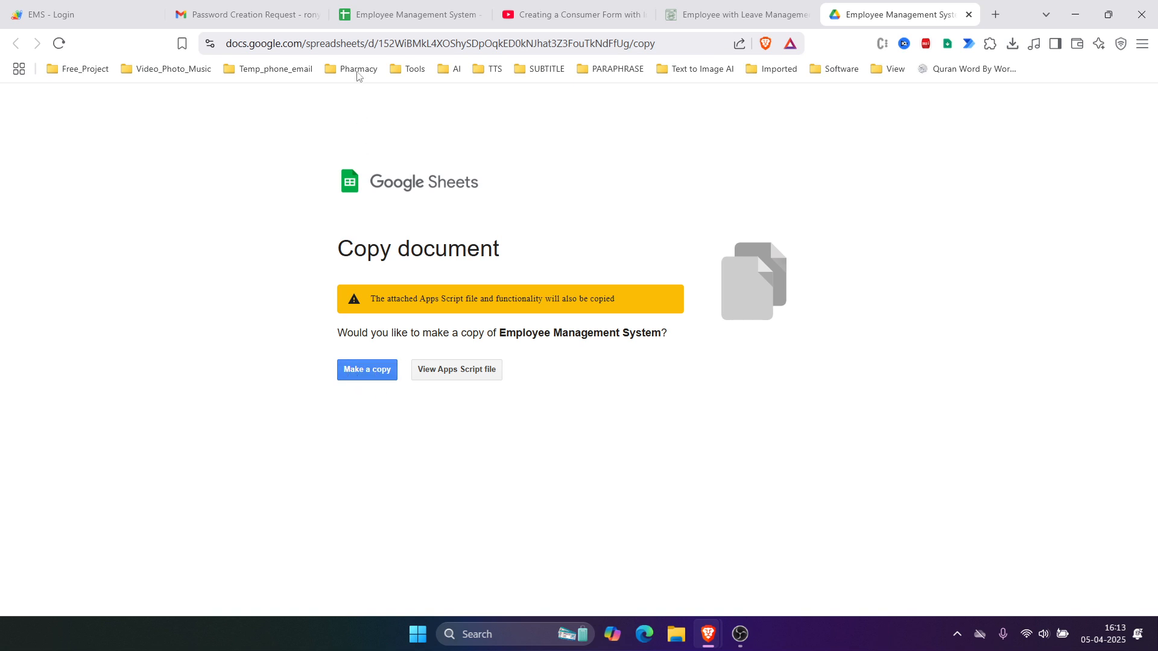
# Step: Browse the spreadsheet's Department, Roles, Permissions, Menus and LeaveRequests sheets, then return to Users
pyautogui.click(392, 15)
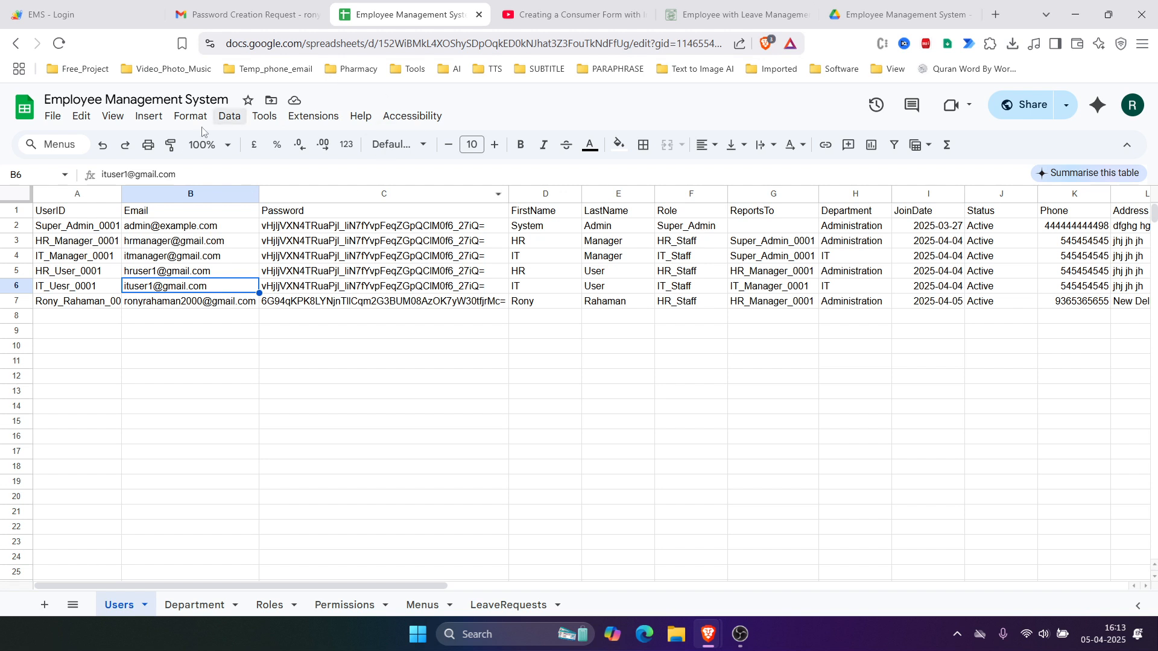
pyautogui.click(265, 49)
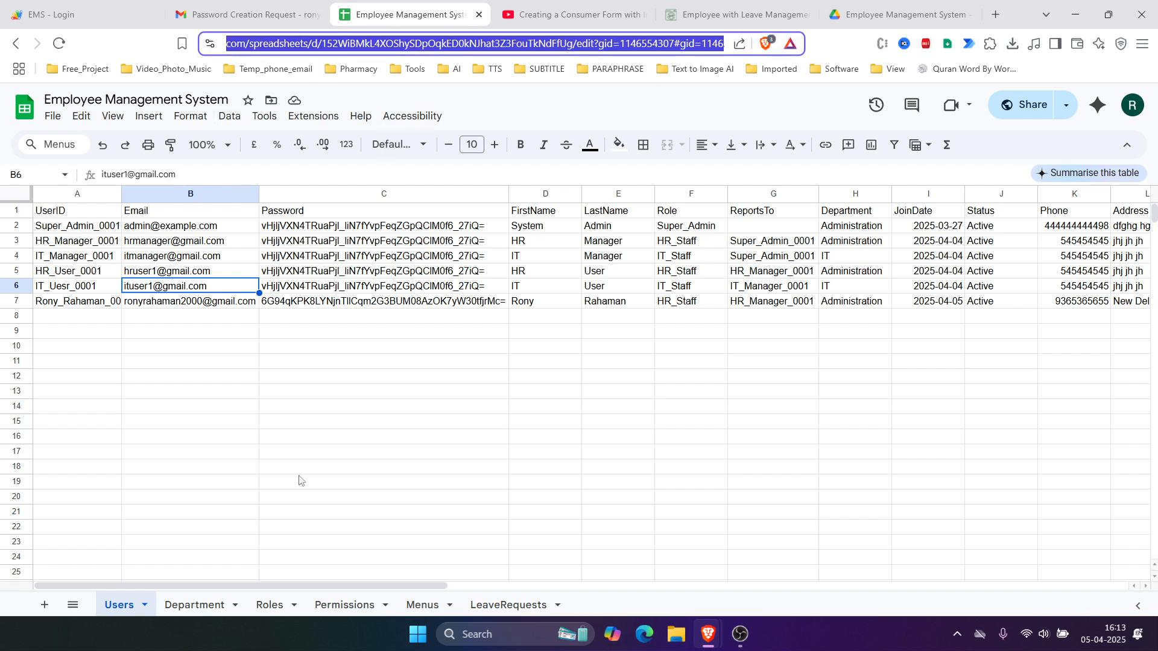
pyautogui.click(276, 517)
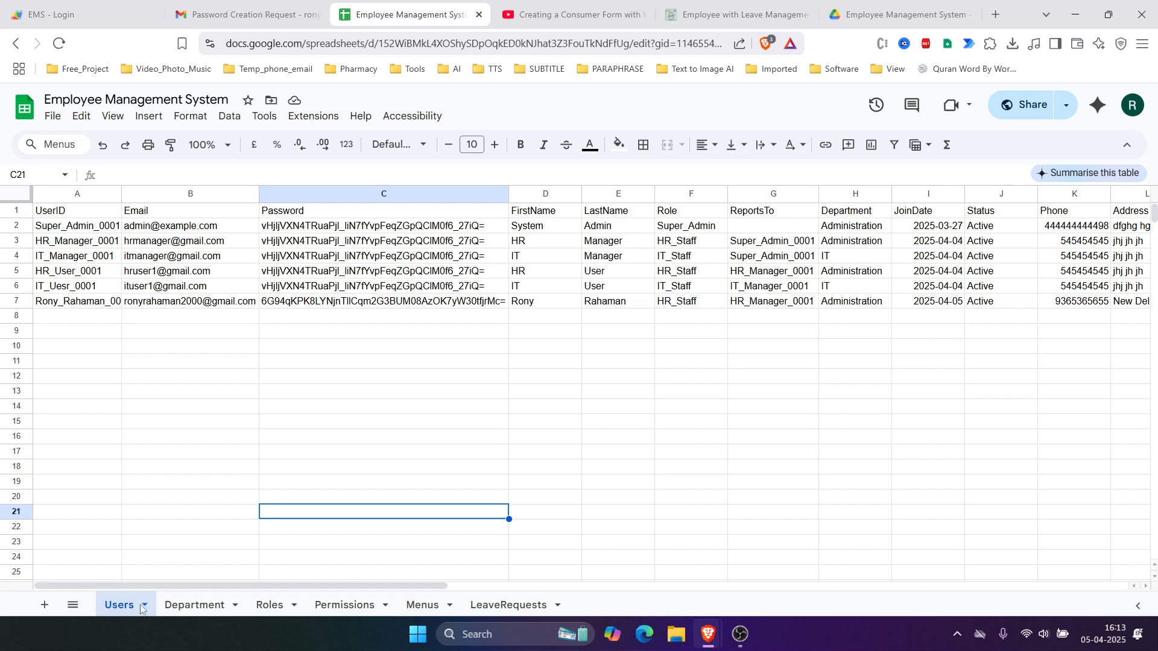
pyautogui.click(196, 606)
pyautogui.click(271, 607)
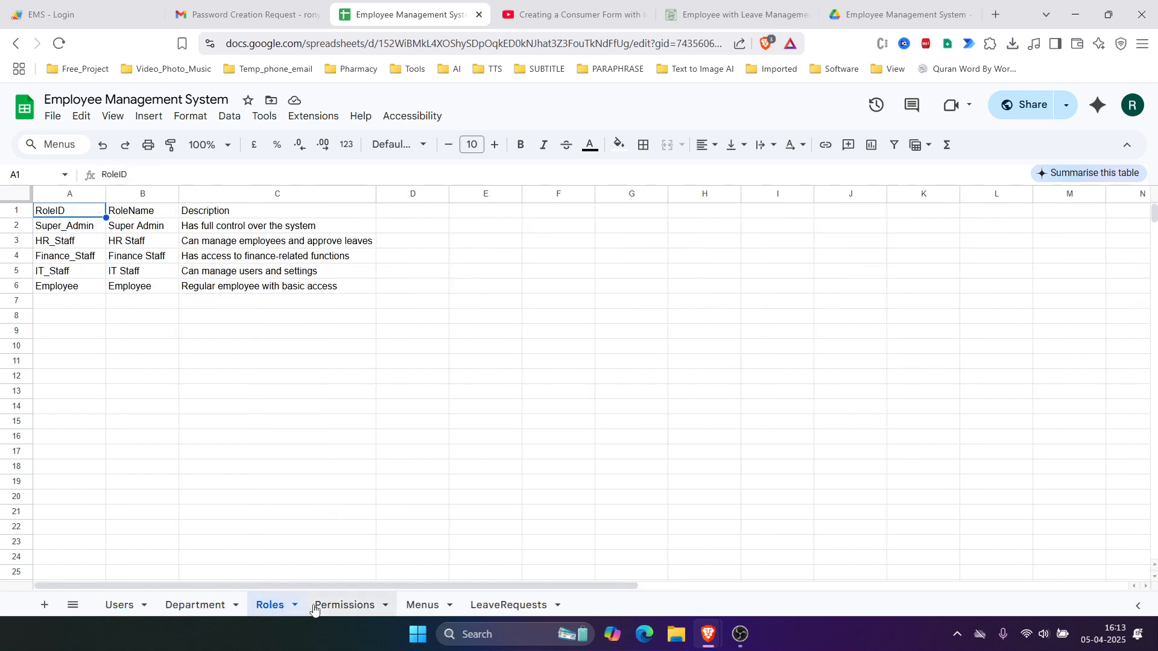
pyautogui.click(356, 607)
pyautogui.click(422, 607)
pyautogui.click(516, 606)
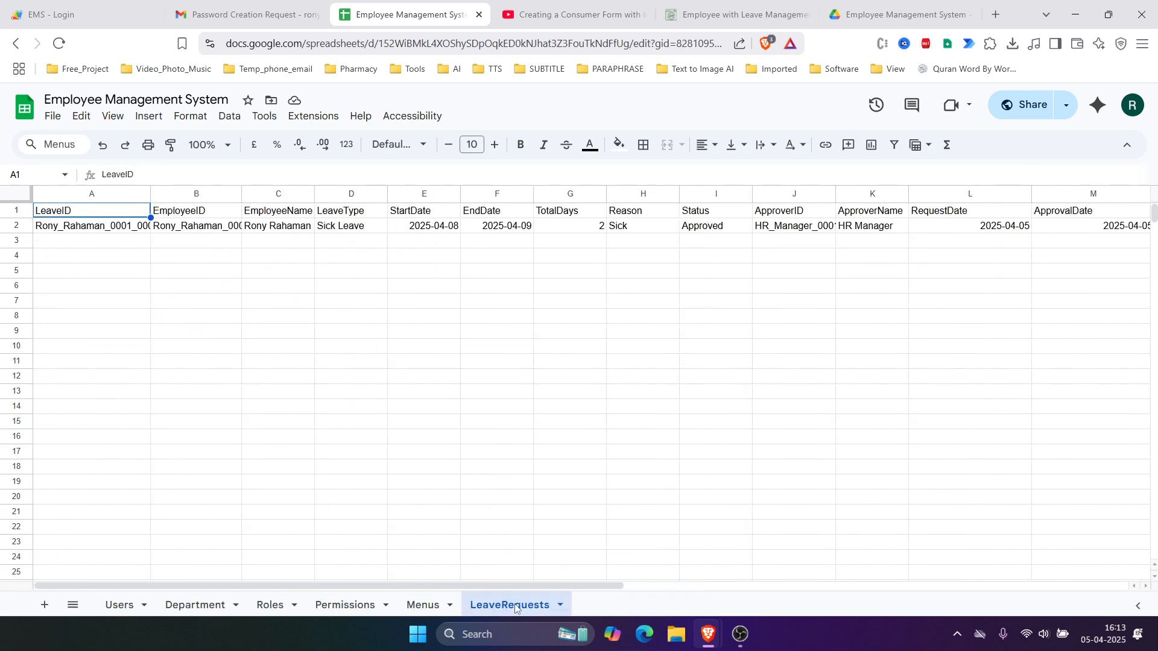
pyautogui.click(121, 606)
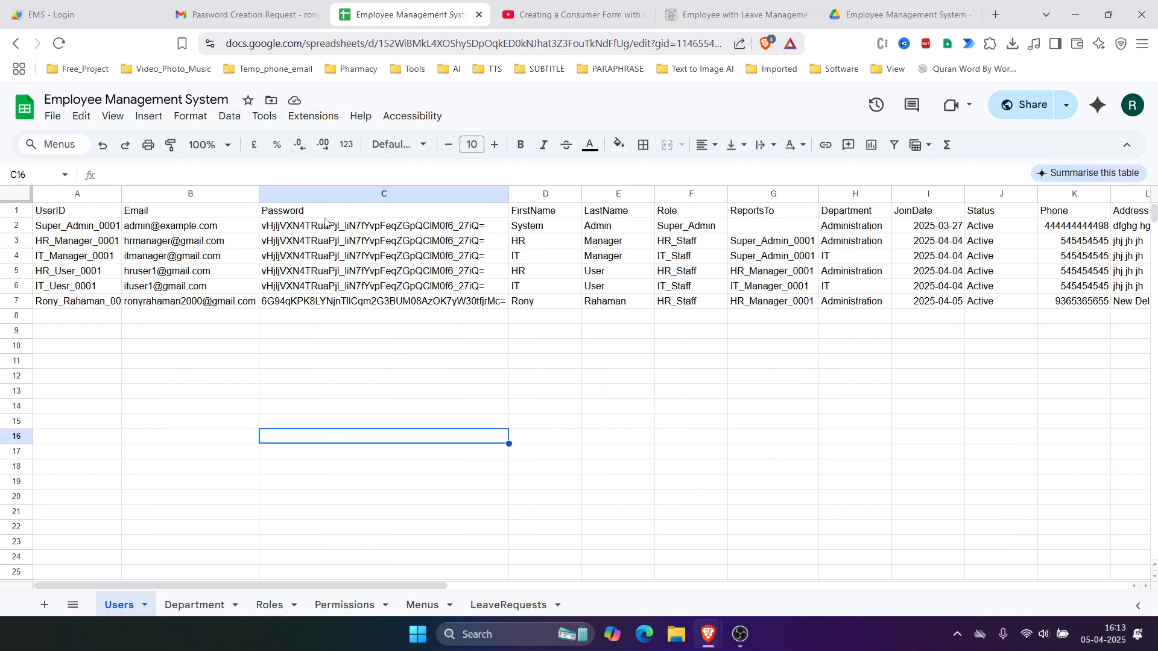
pyautogui.click(308, 117)
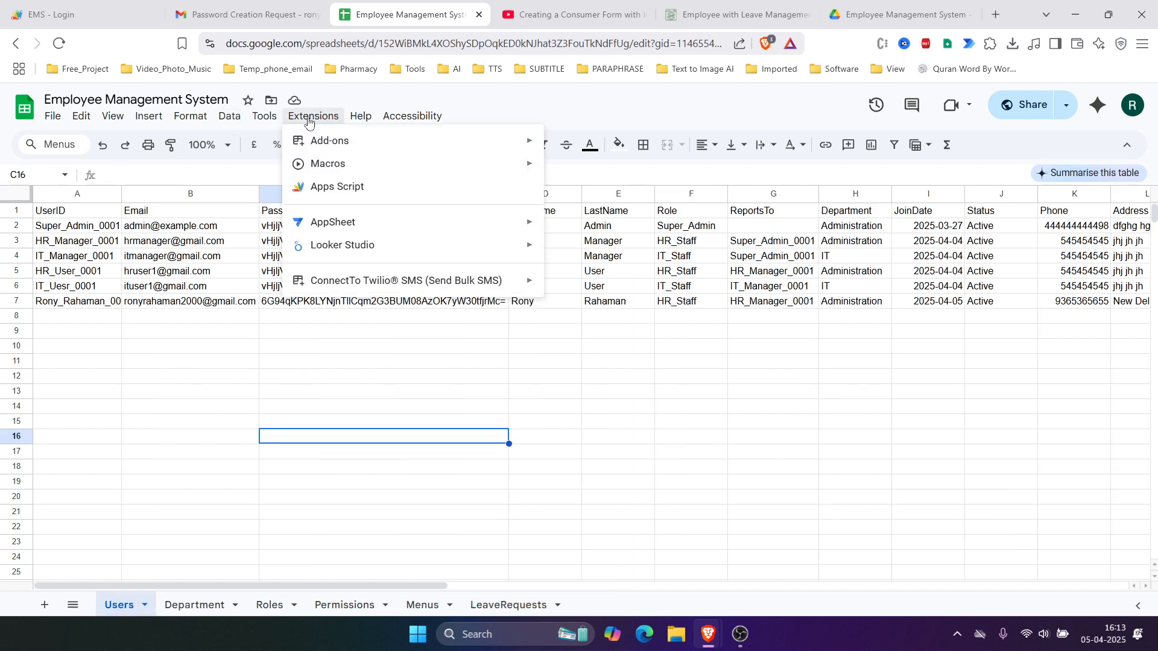
# Step: Create a new web app deployment described 'EMS v1' with access set to Anyone
pyautogui.click(323, 192)
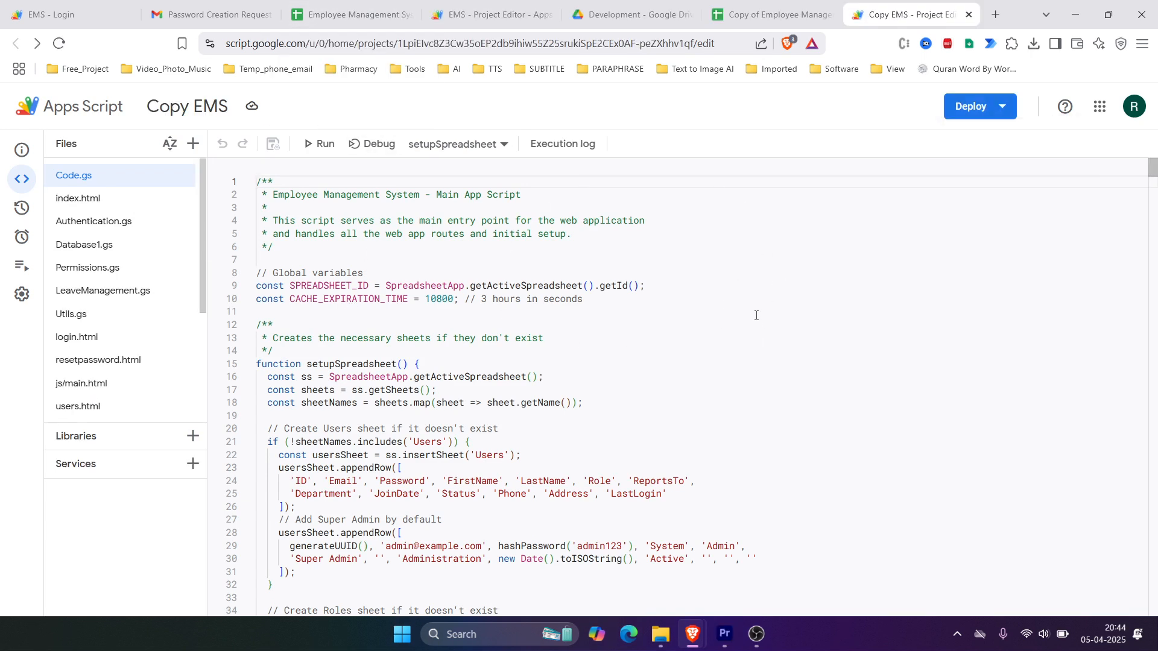
pyautogui.click(999, 110)
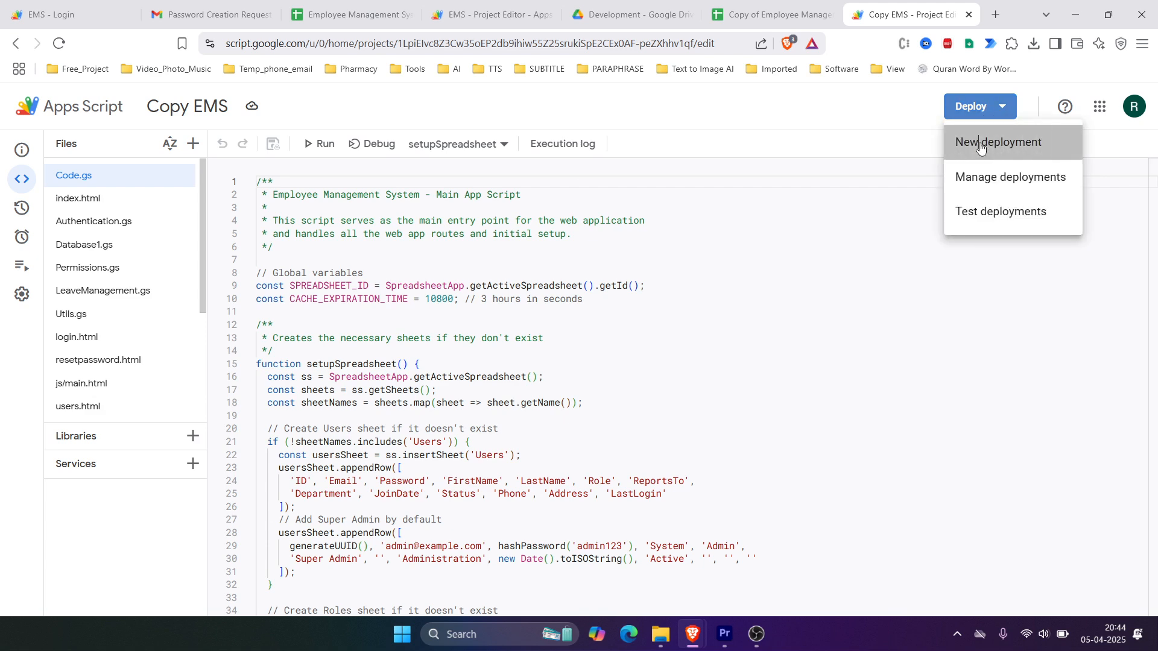
pyautogui.click(979, 143)
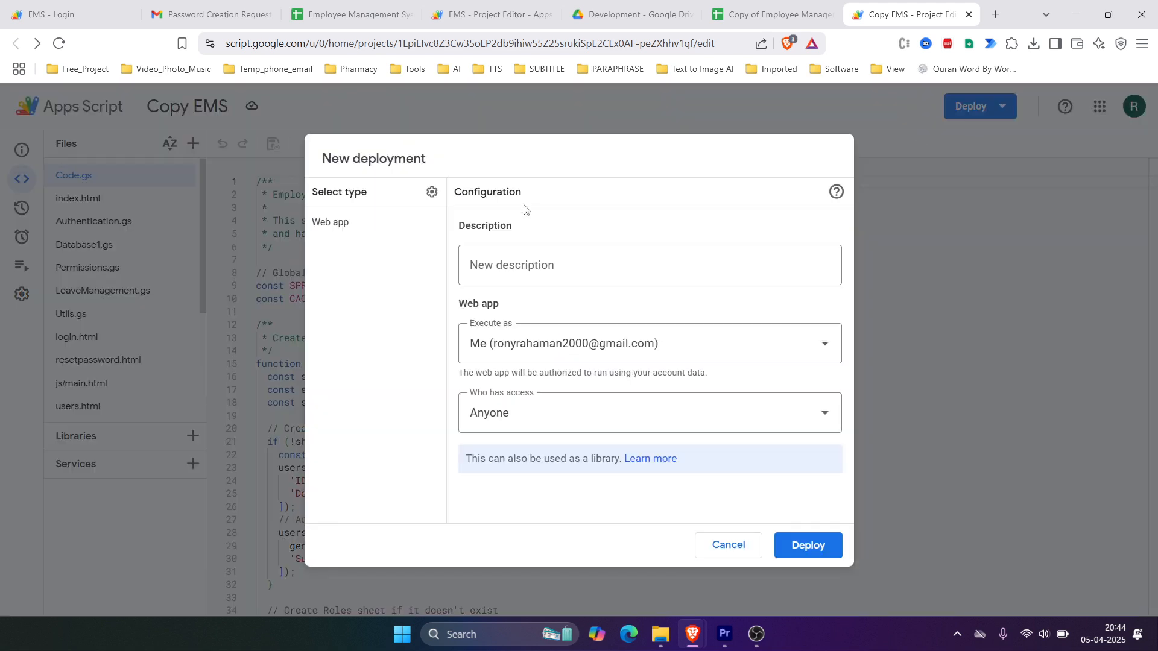
pyautogui.click(502, 265)
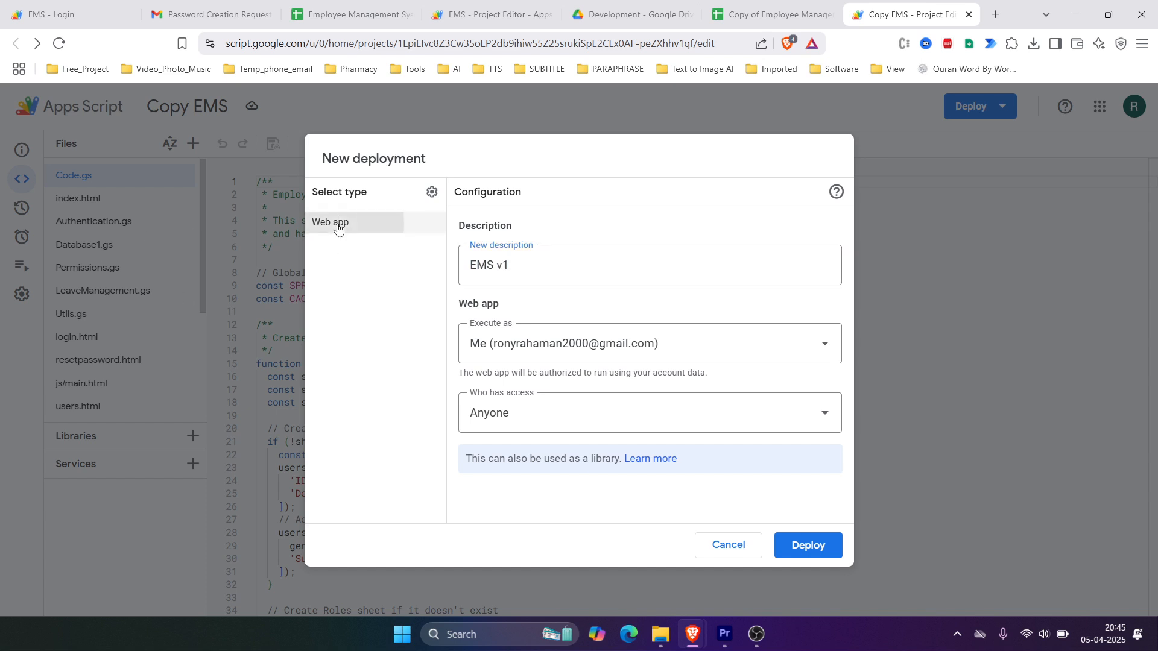
pyautogui.click(561, 418)
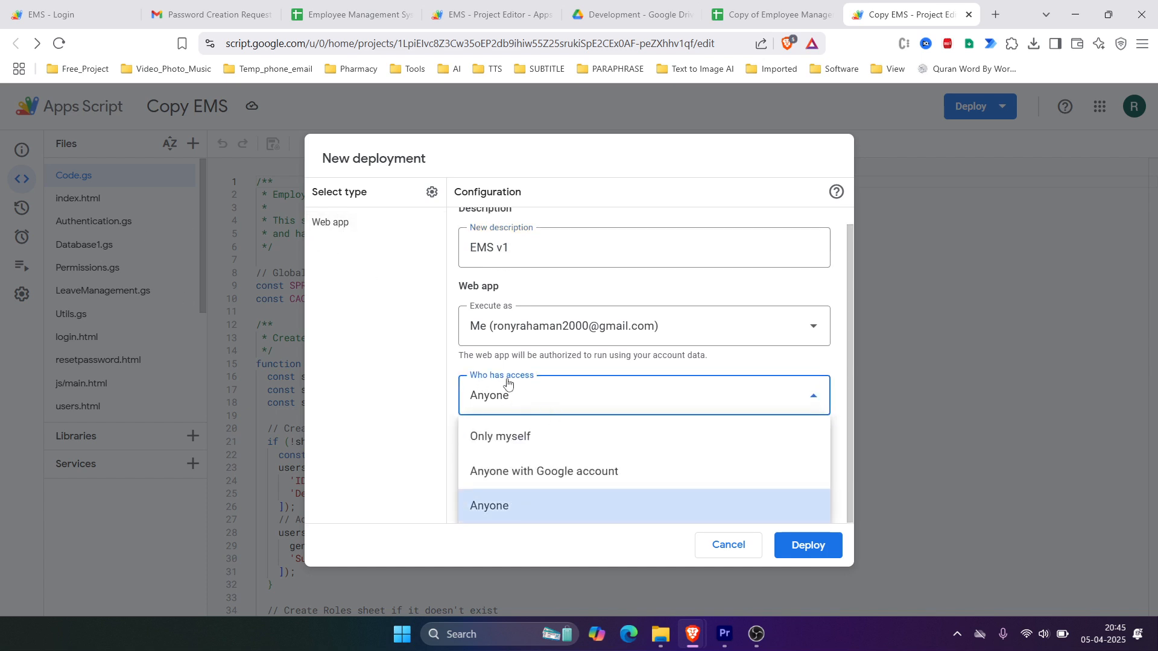
pyautogui.click(509, 505)
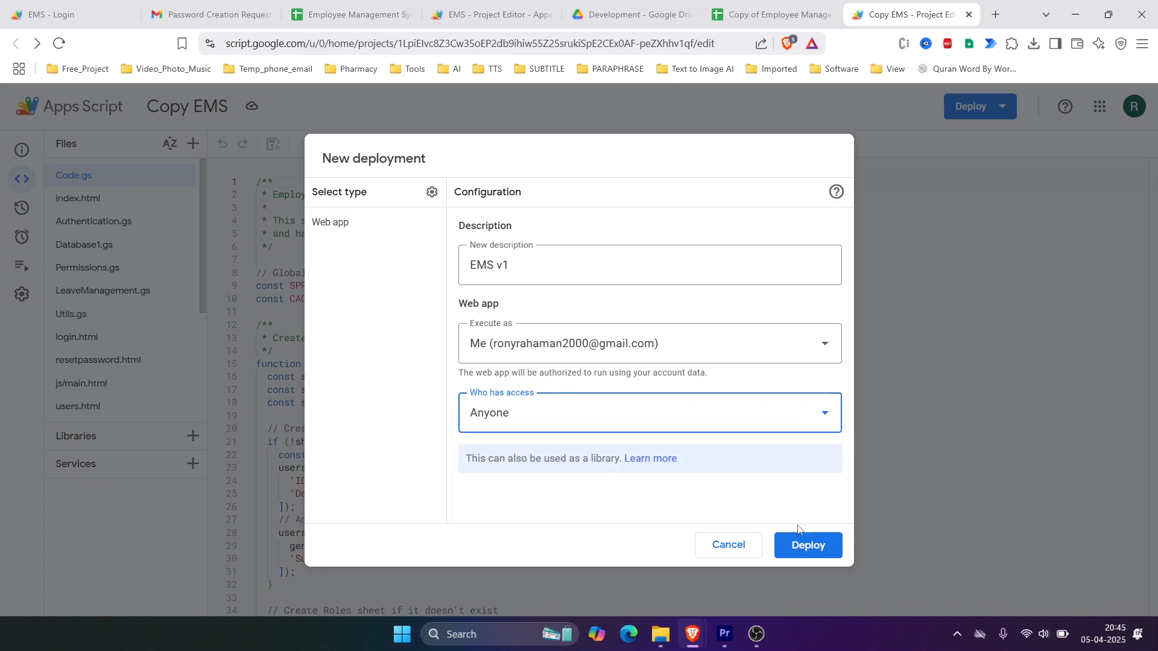
pyautogui.click(819, 546)
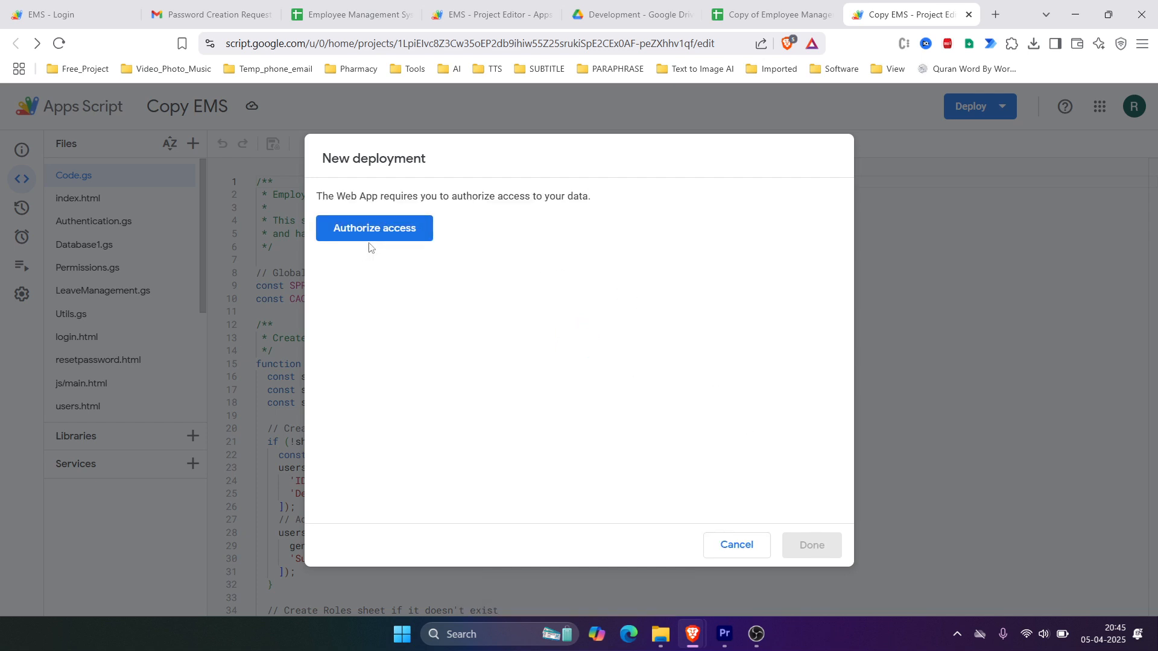
# Step: Authorize the web app with the Google account, then copy its web app URL and close the summary
pyautogui.click(404, 236)
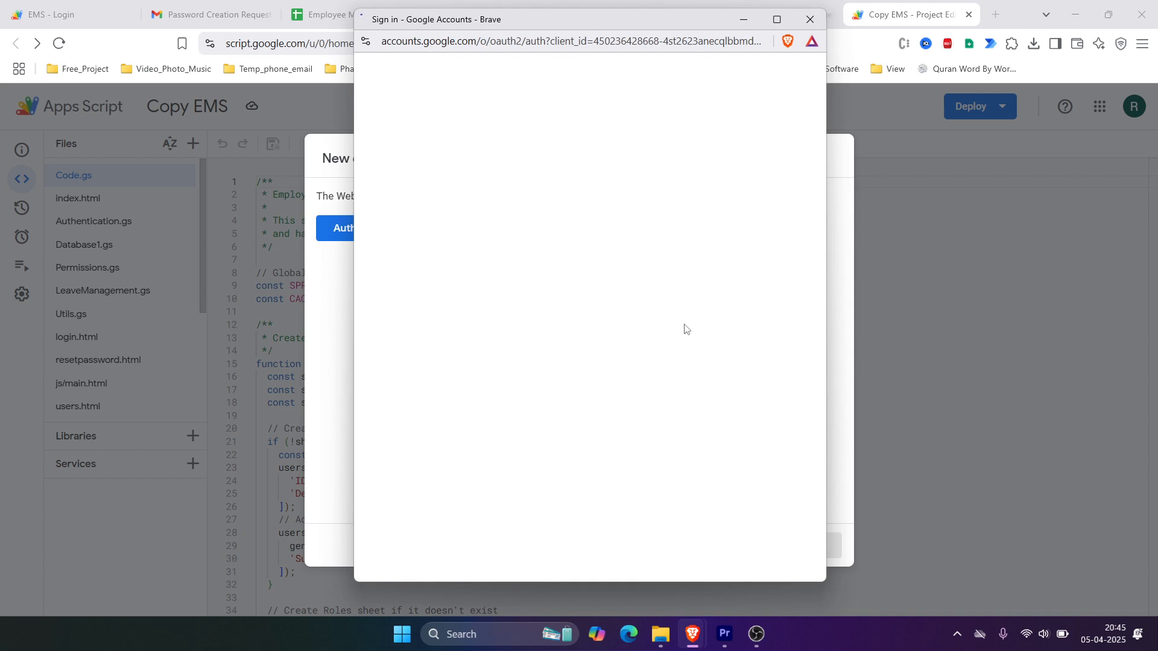
pyautogui.click(513, 282)
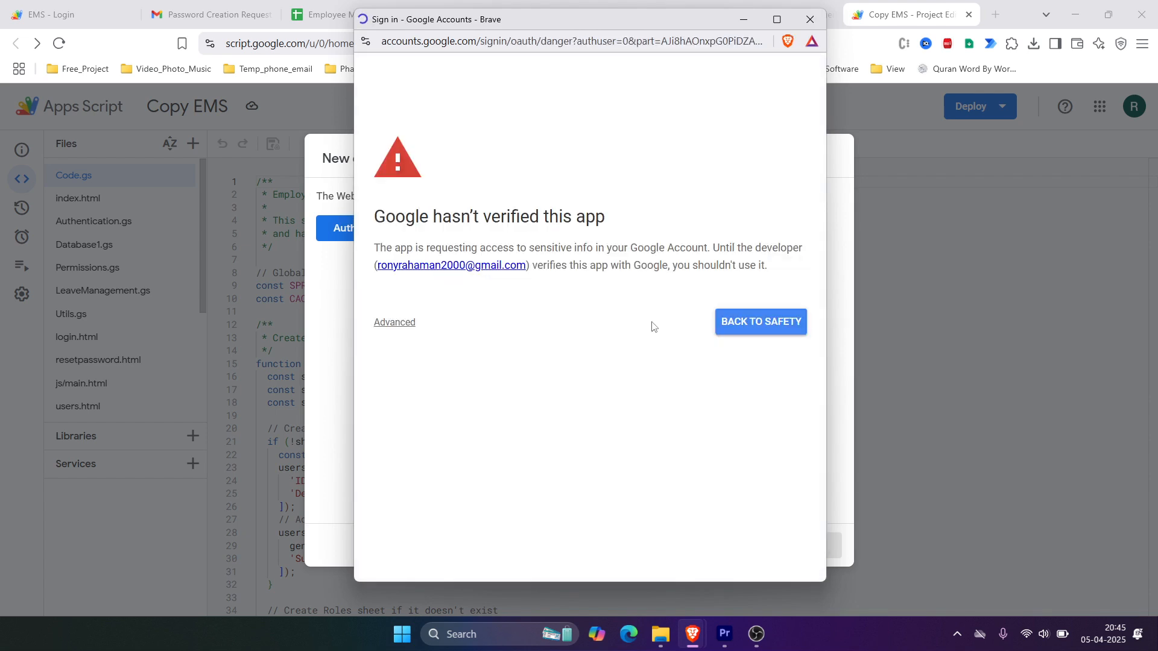
pyautogui.click(391, 324)
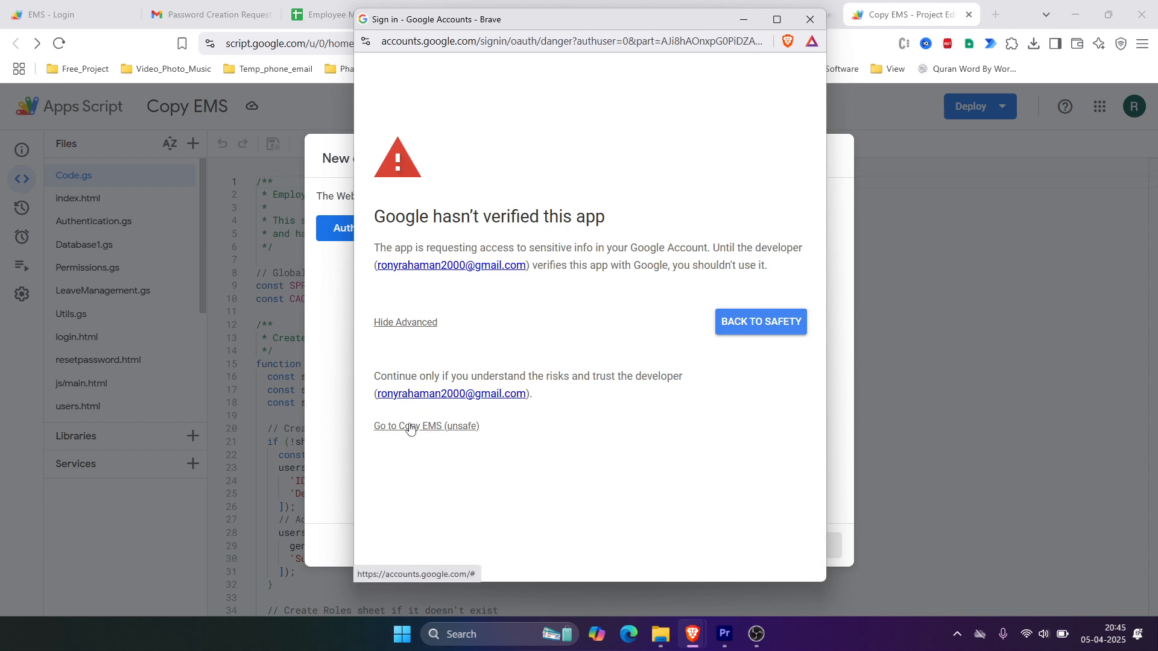
pyautogui.scroll(-3, 579, 393)
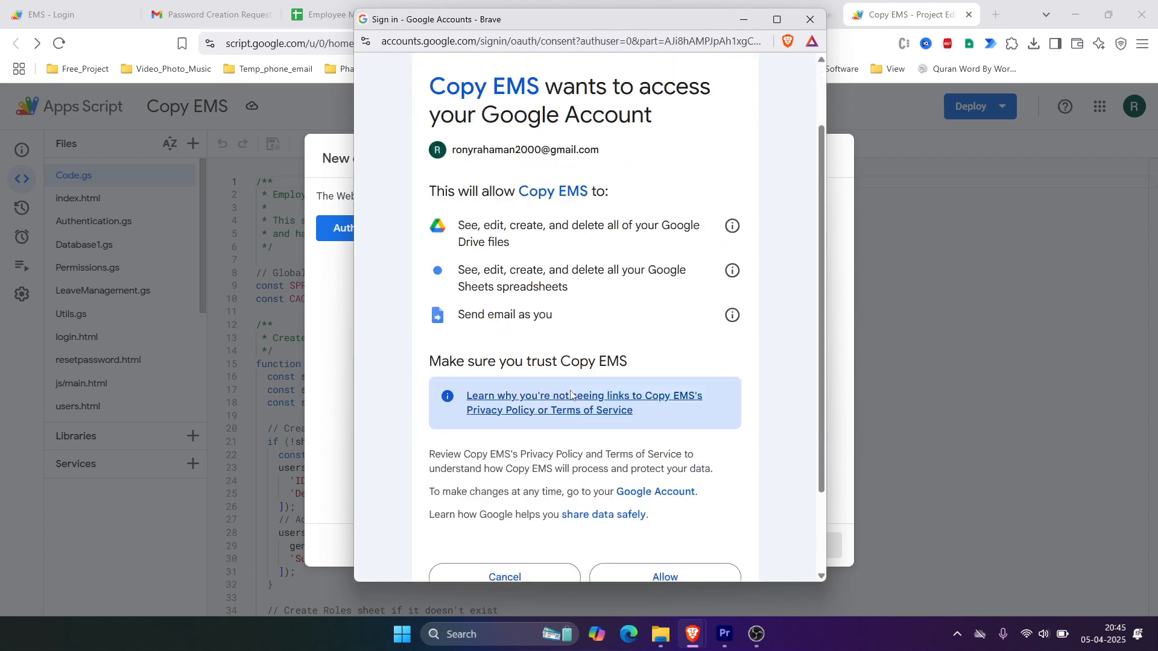
pyautogui.click(690, 473)
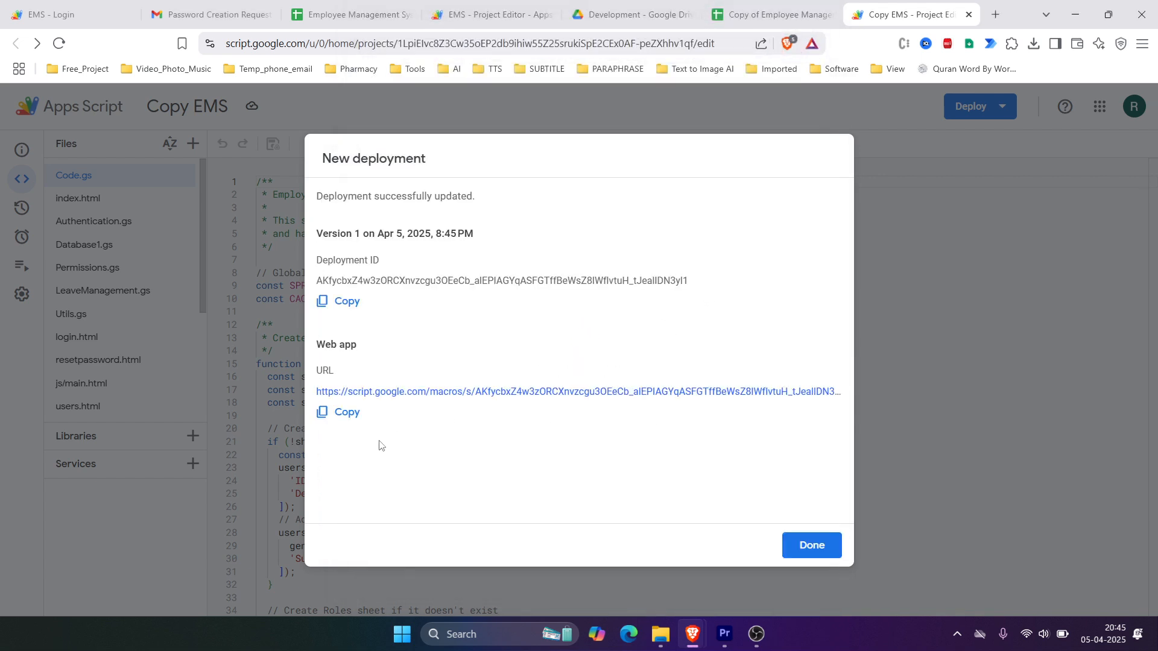
pyautogui.click(345, 416)
pyautogui.click(814, 544)
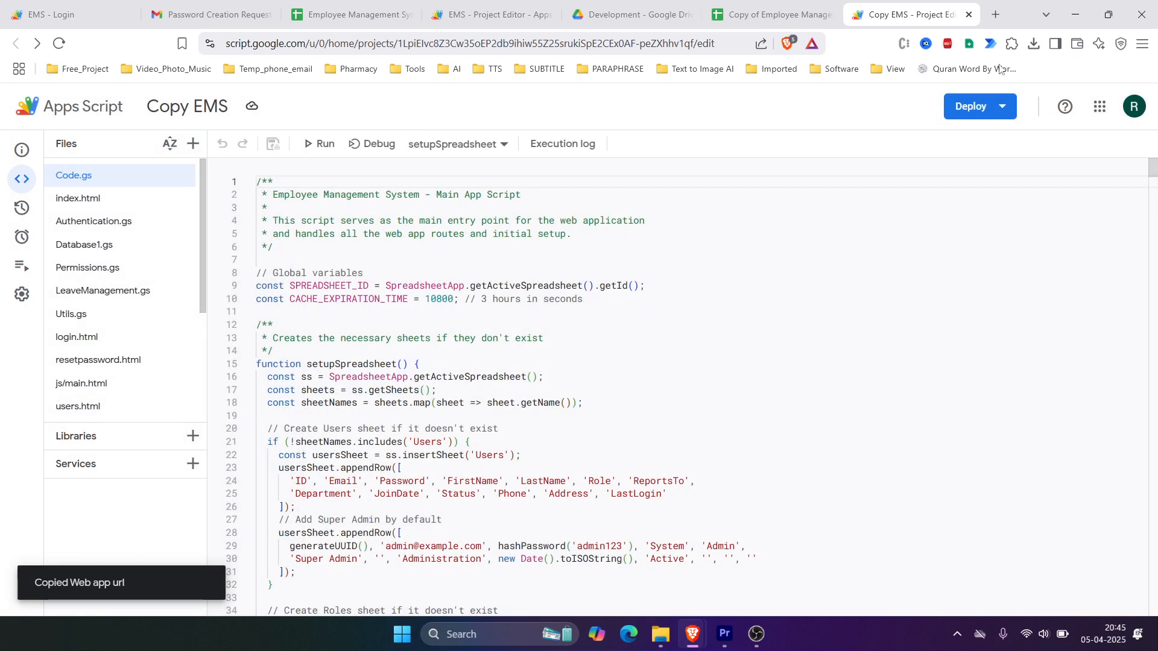
# Step: Load the copied web app URL in a fresh browser tab
pyautogui.click(995, 14)
pyautogui.hotkey('ctrl', 'v')
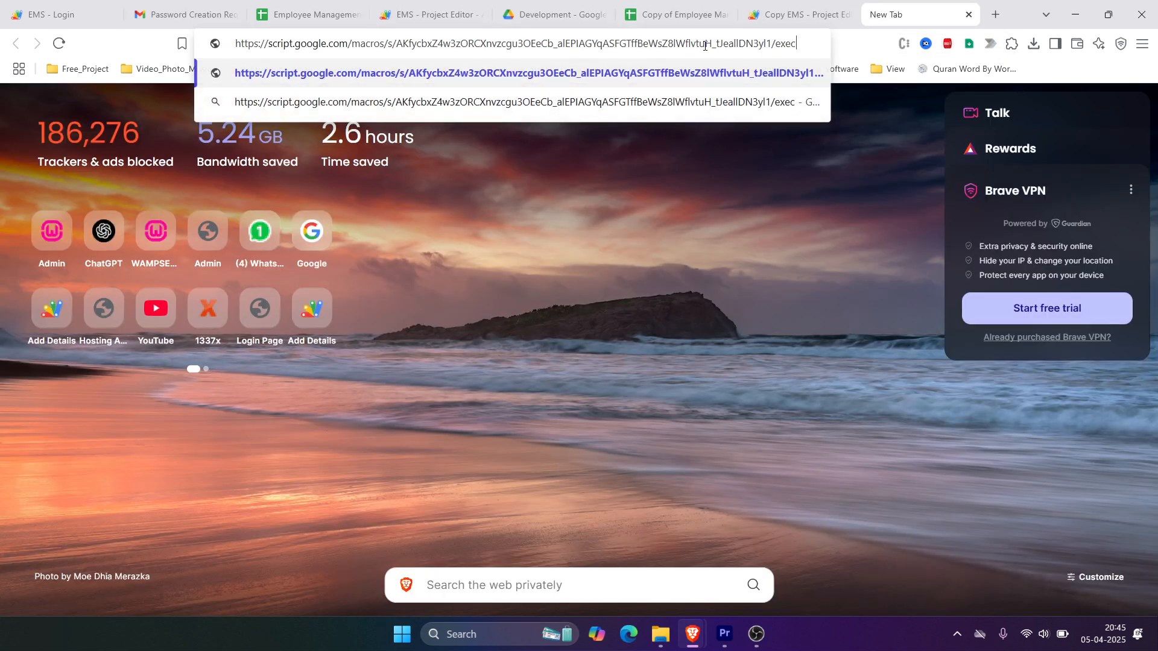
pyautogui.press('Return')
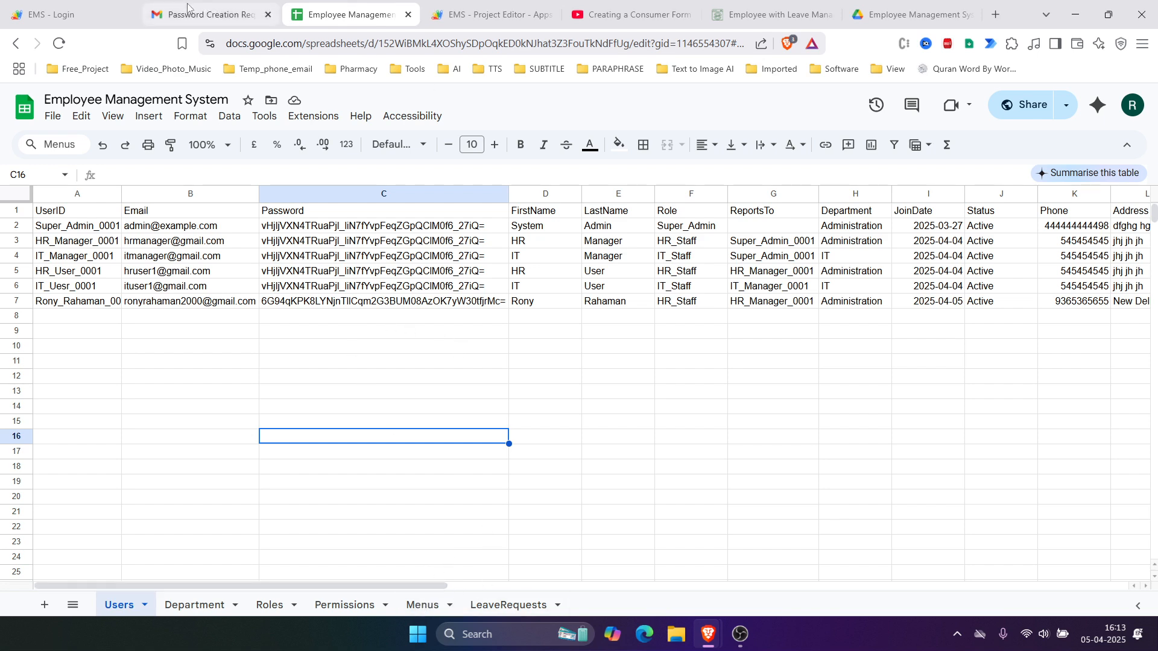
# Step: Check the web app's User Management page, then locate empty row 10 on the Menus sheet
pyautogui.click(68, 17)
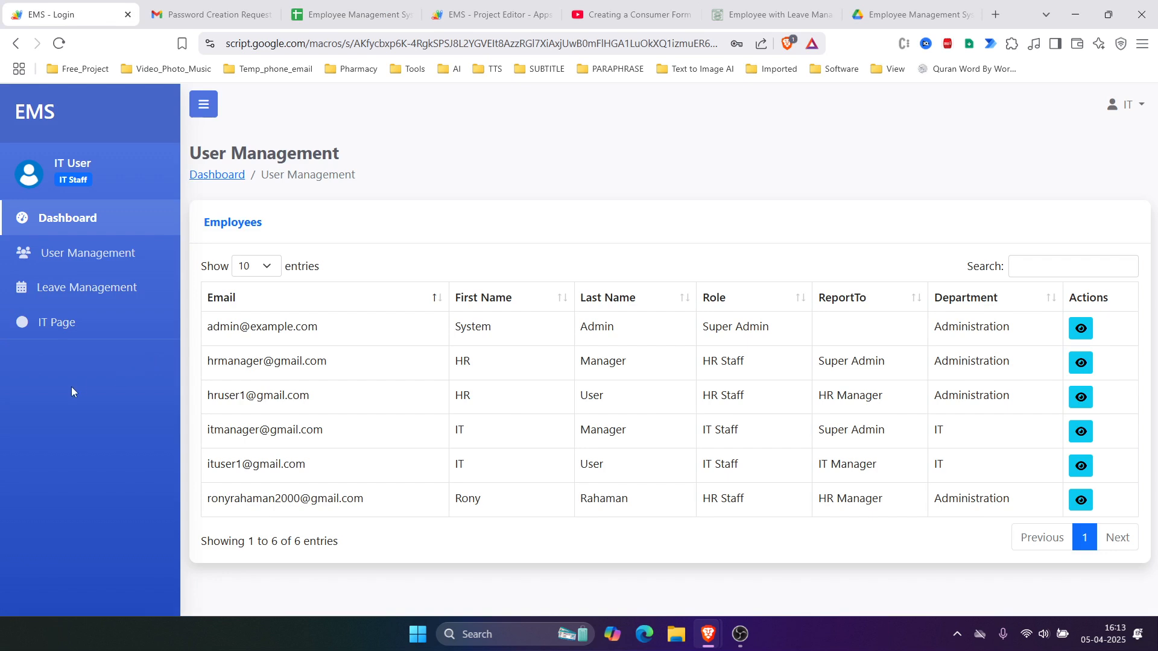
pyautogui.click(337, 21)
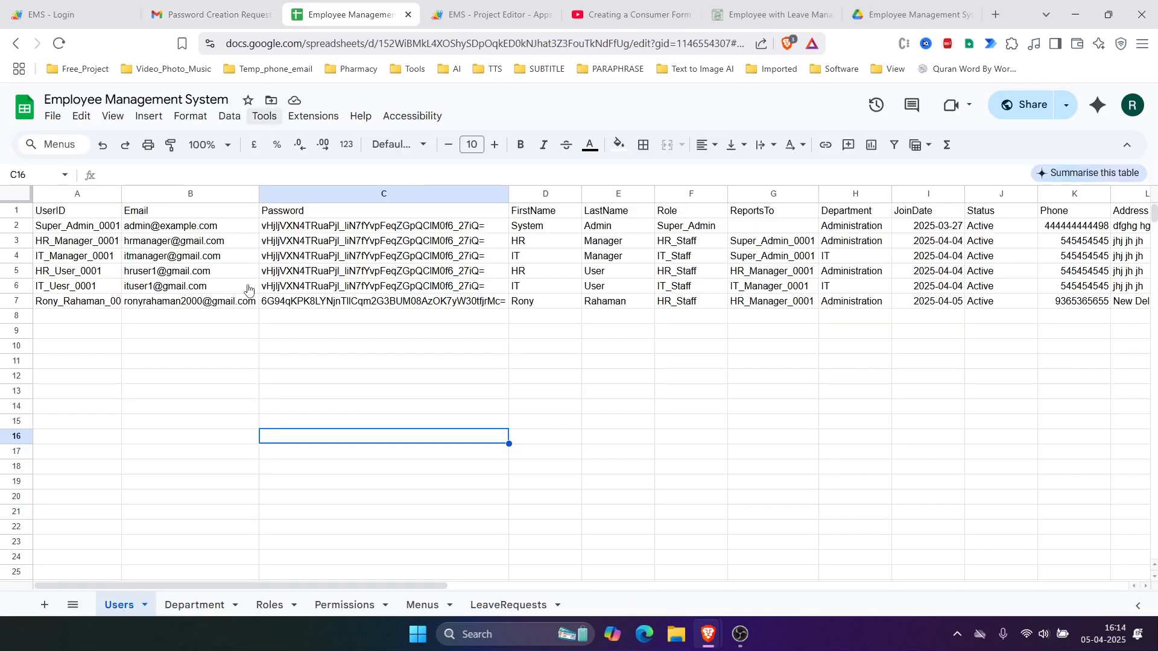
pyautogui.click(401, 605)
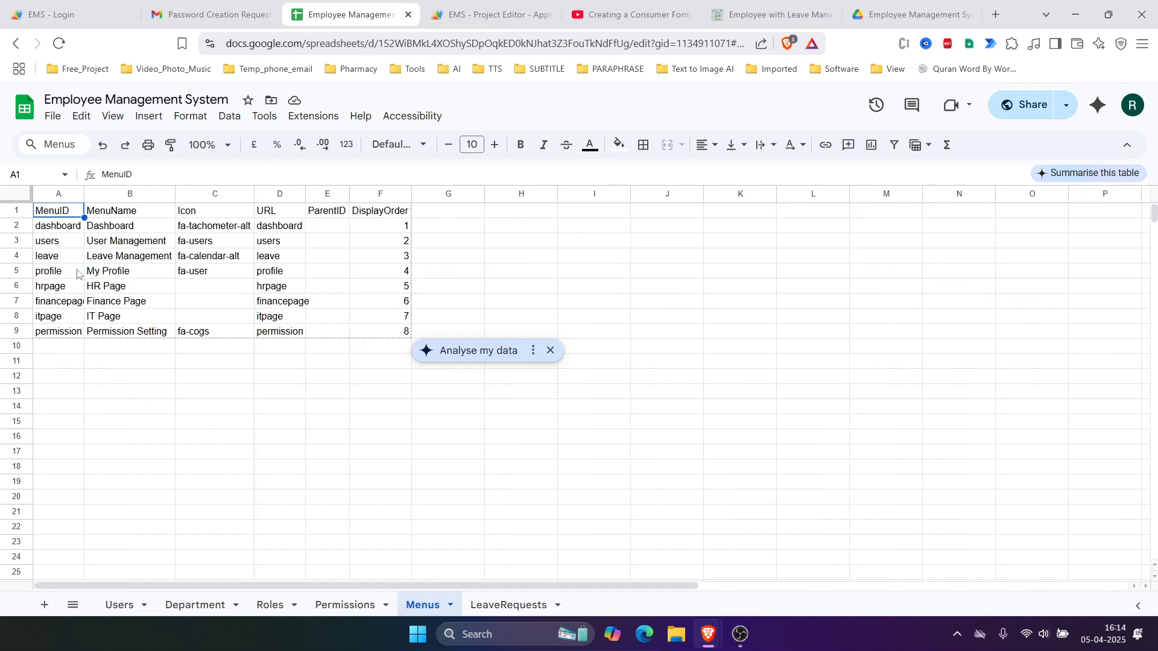
pyautogui.click(47, 348)
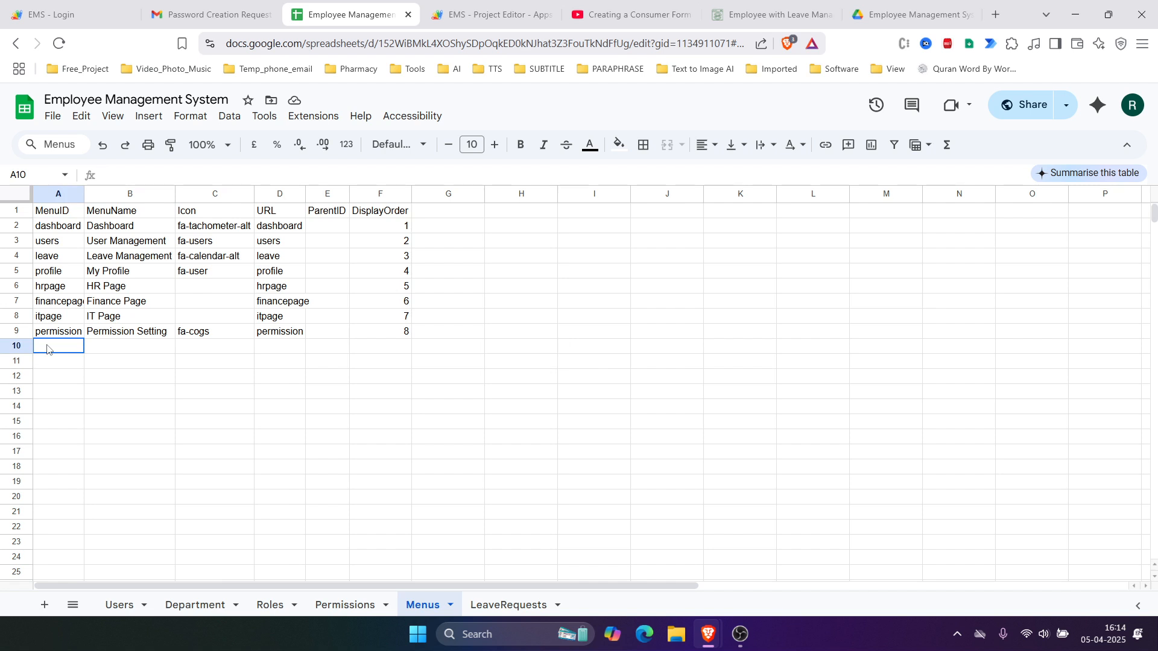
pyautogui.click(110, 353)
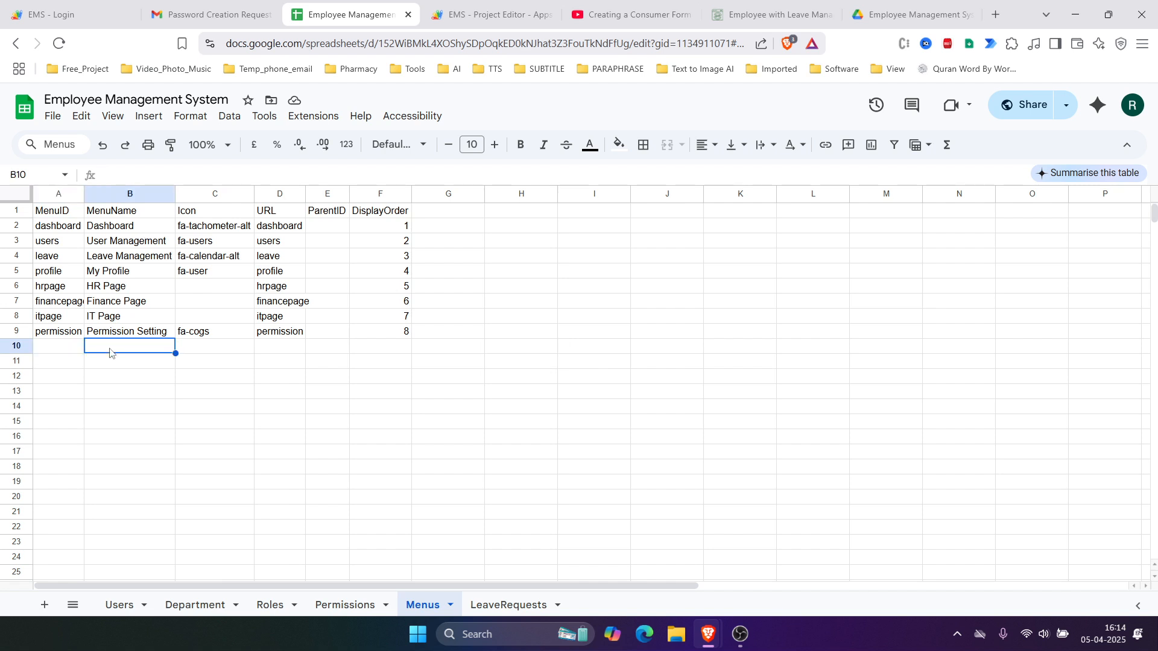
pyautogui.click(219, 354)
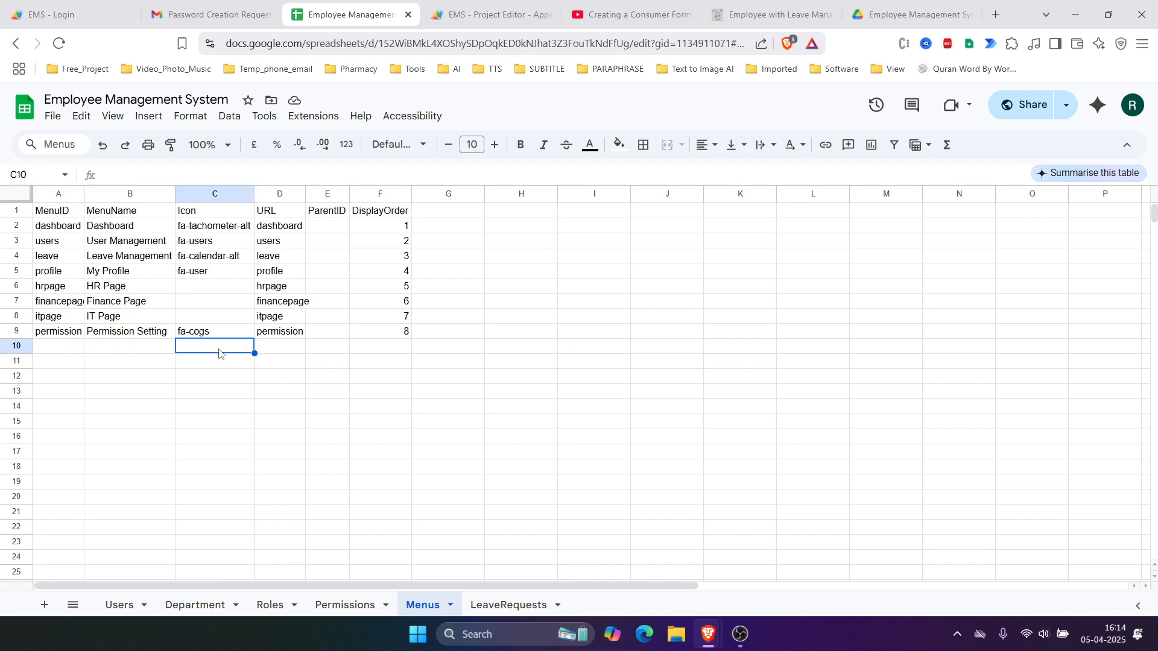
pyautogui.click(273, 354)
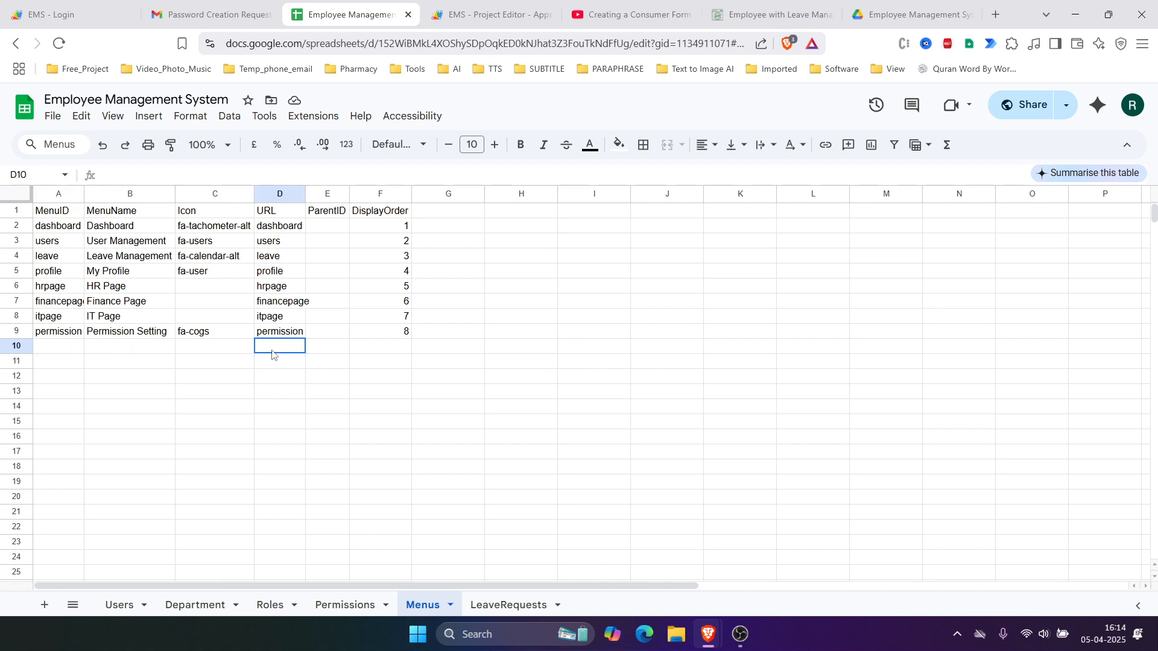
pyautogui.click(385, 349)
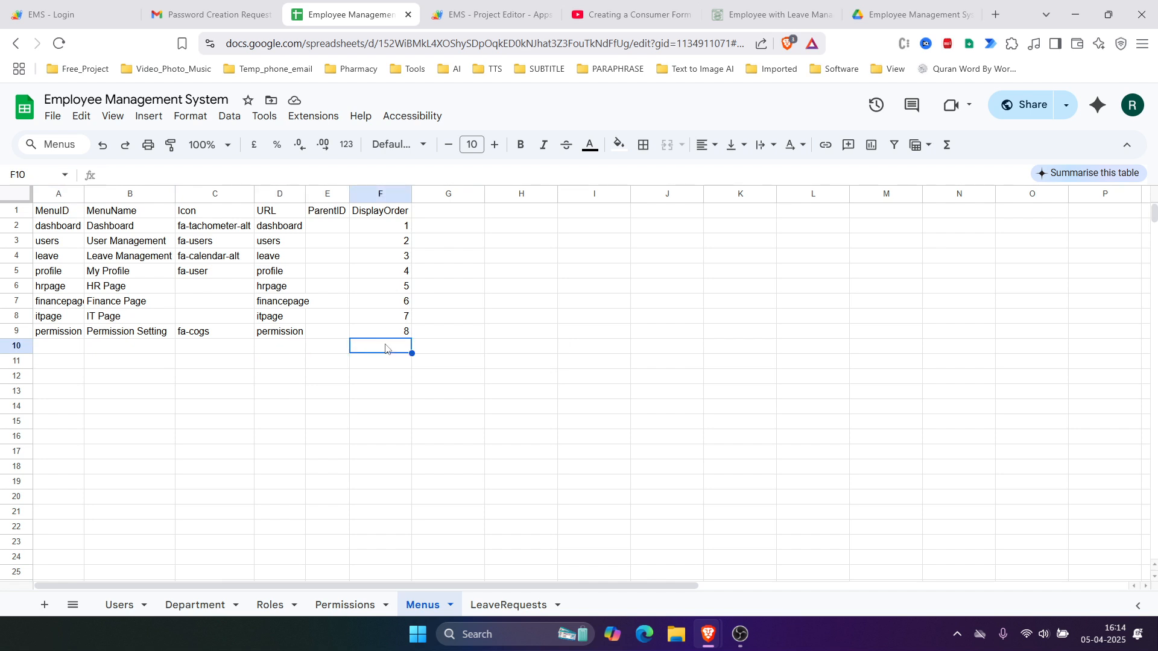
pyautogui.click(78, 346)
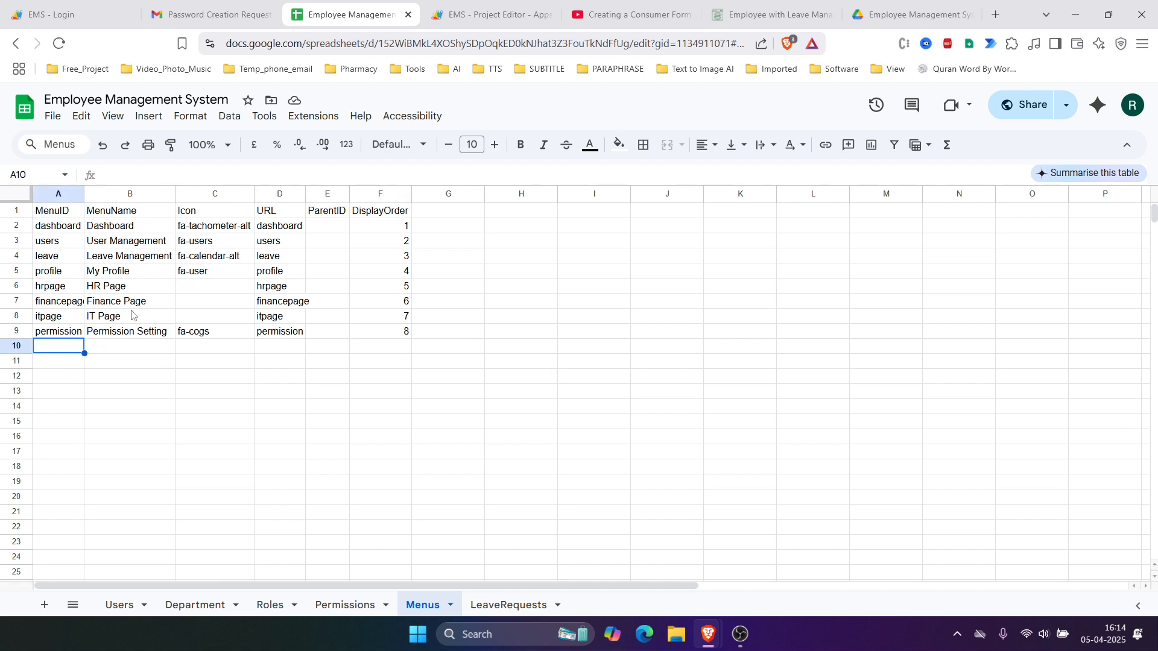
# Step: Enter 'account' in A10, 'Account' in B10, and copy fa-user from C5 into C10
pyautogui.write('account')
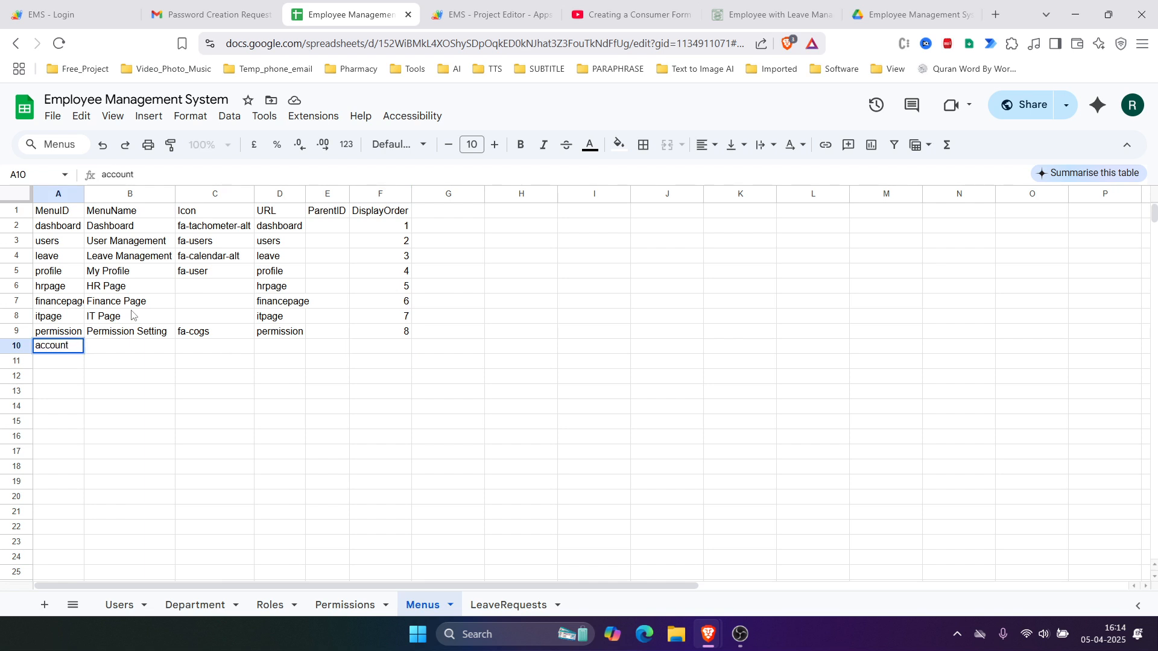
pyautogui.press('Tab')
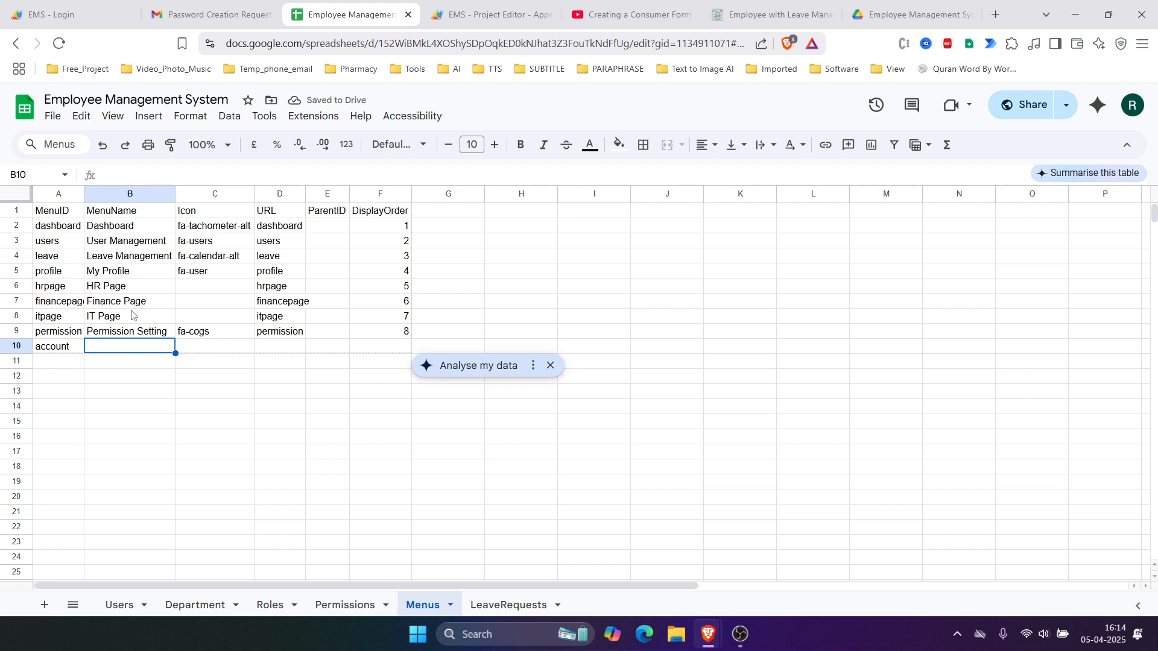
pyautogui.write('Accou')
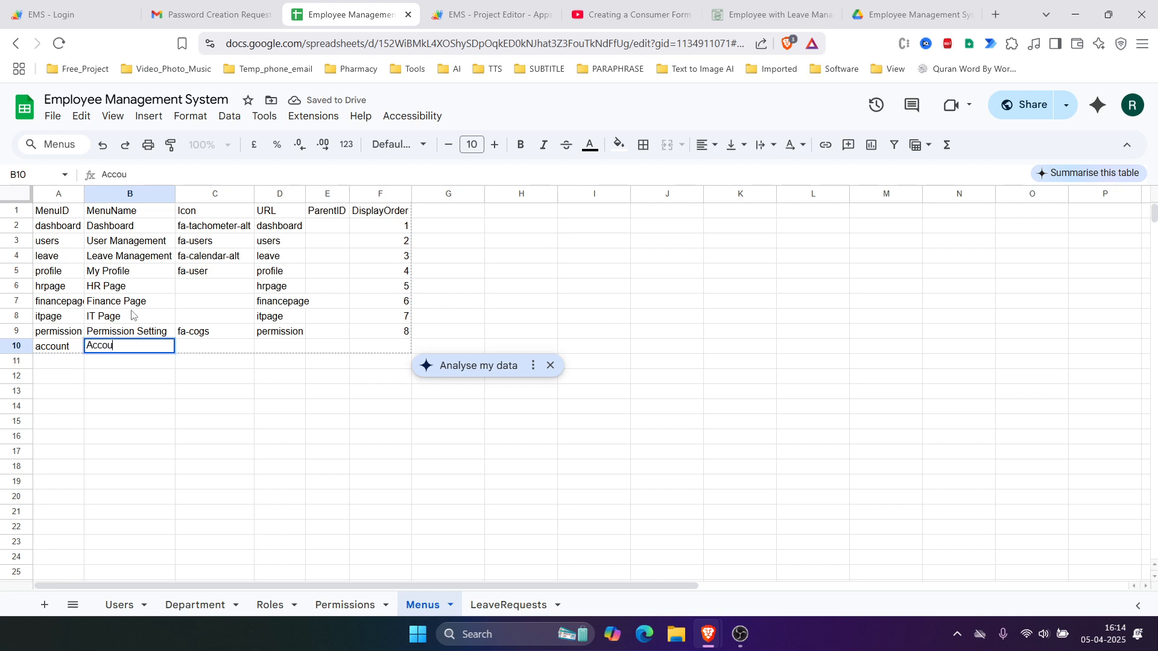
pyautogui.write('nt')
pyautogui.press('Tab')
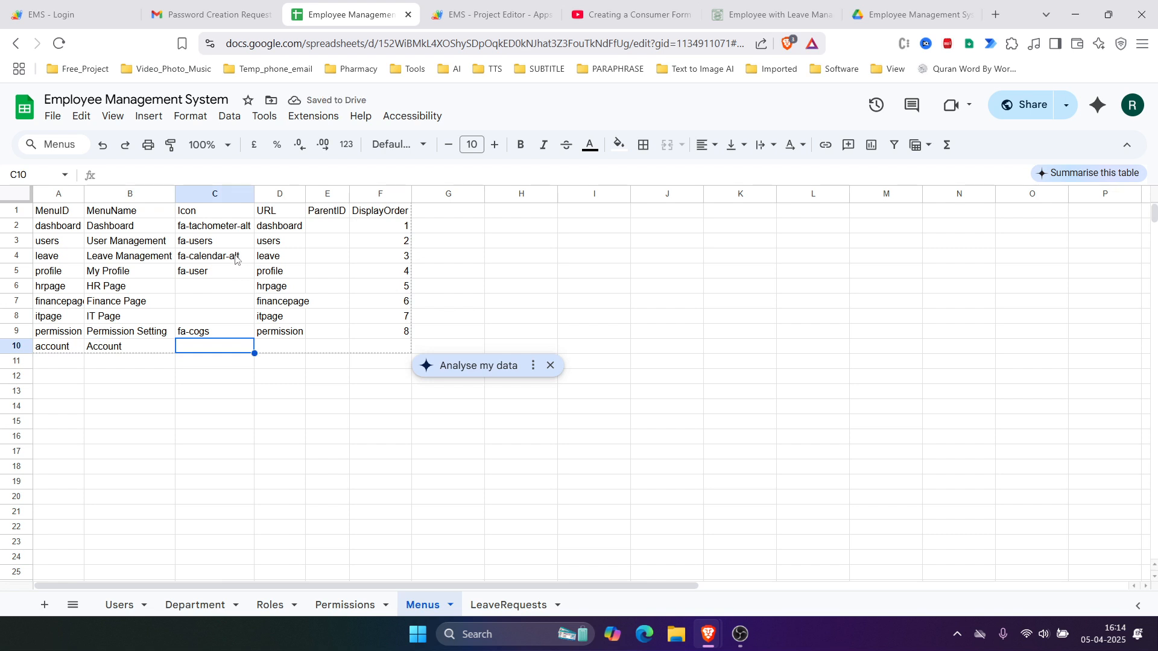
pyautogui.click(210, 277)
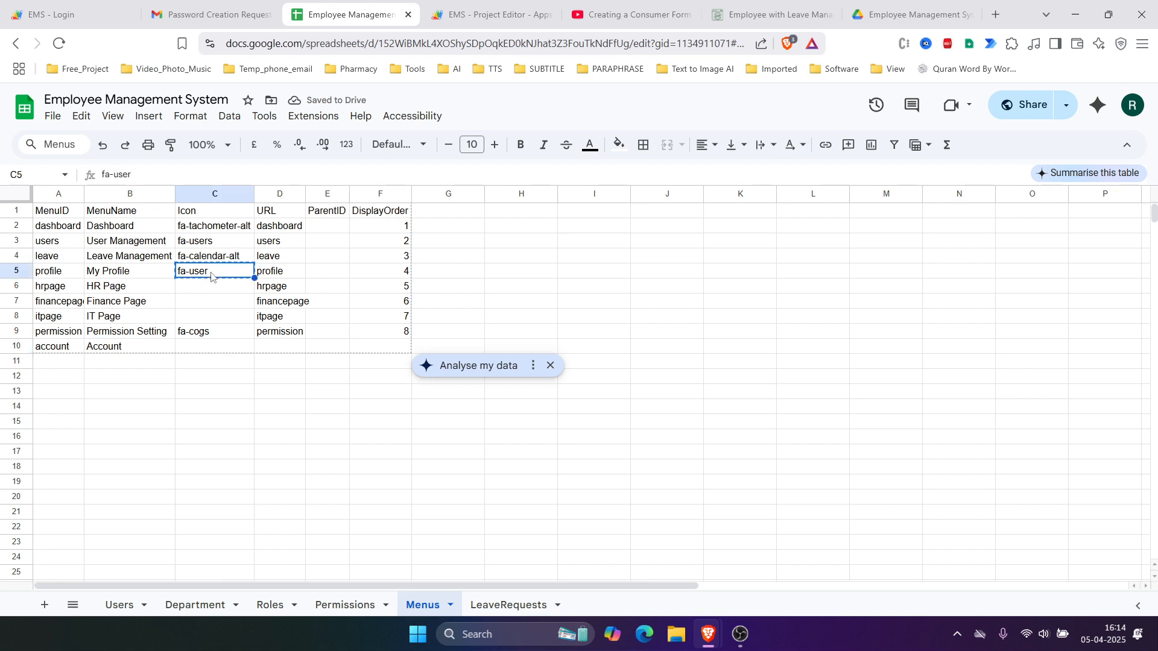
pyautogui.hotkey('ctrl', 'c')
pyautogui.click(199, 346)
pyautogui.hotkey('ctrl', 'v')
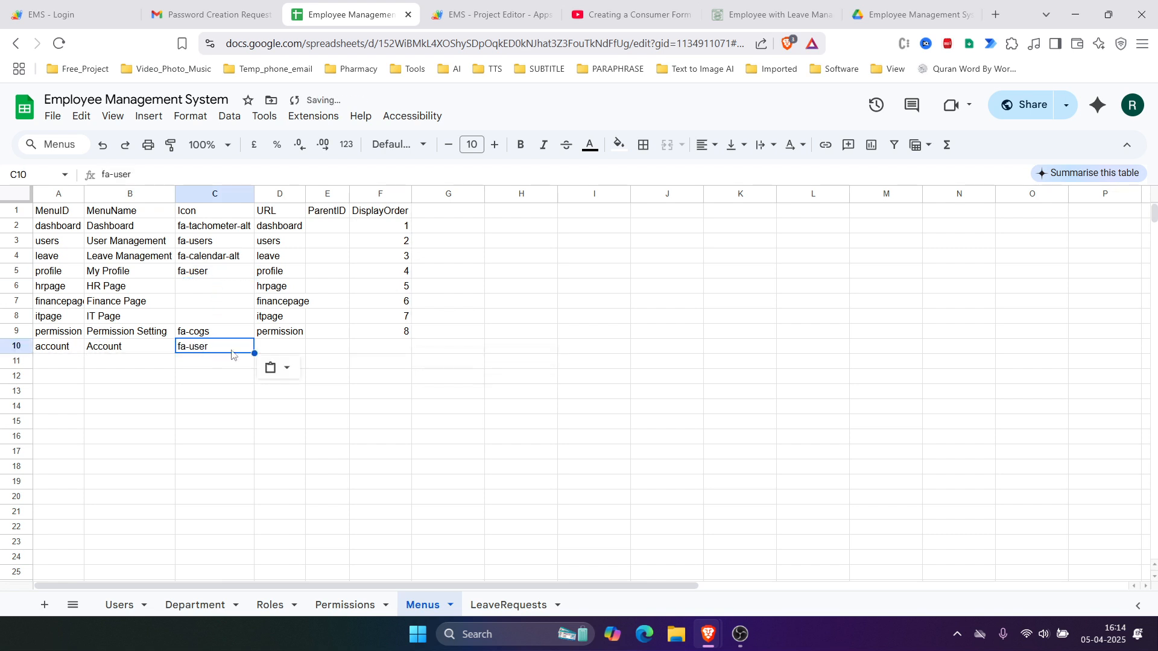
# Step: Copy 'account' from A10 into D10 as the menu URL
pyautogui.click(289, 346)
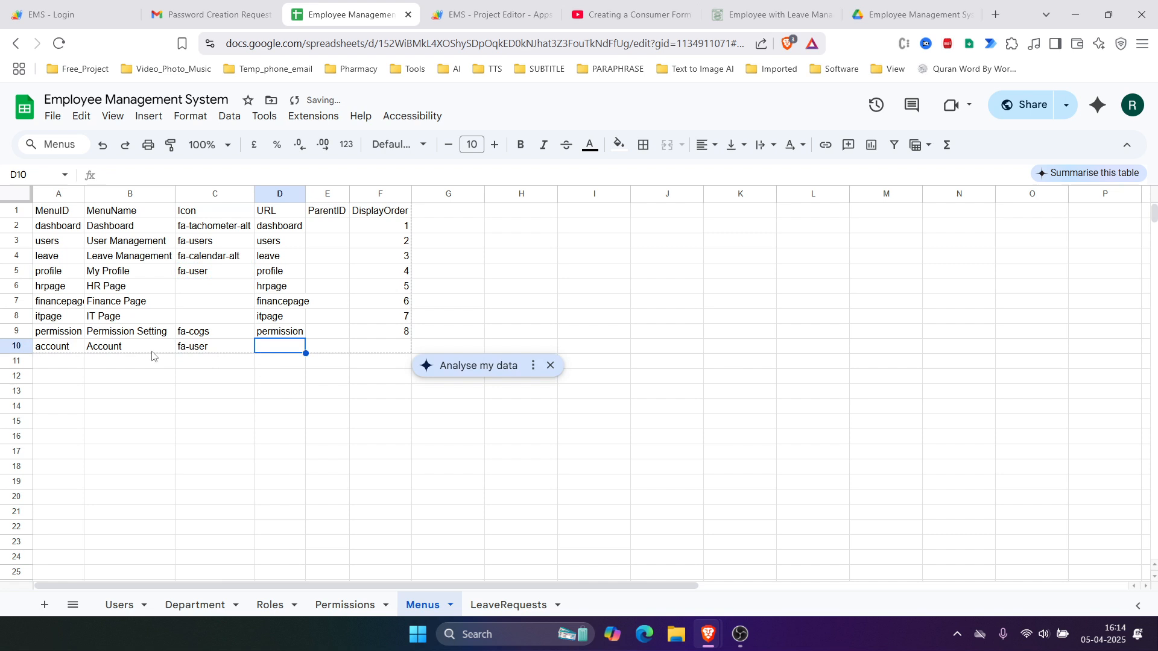
pyautogui.click(68, 348)
pyautogui.hotkey('ctrl', 'c')
pyautogui.click(269, 344)
pyautogui.hotkey('ctrl', 'v')
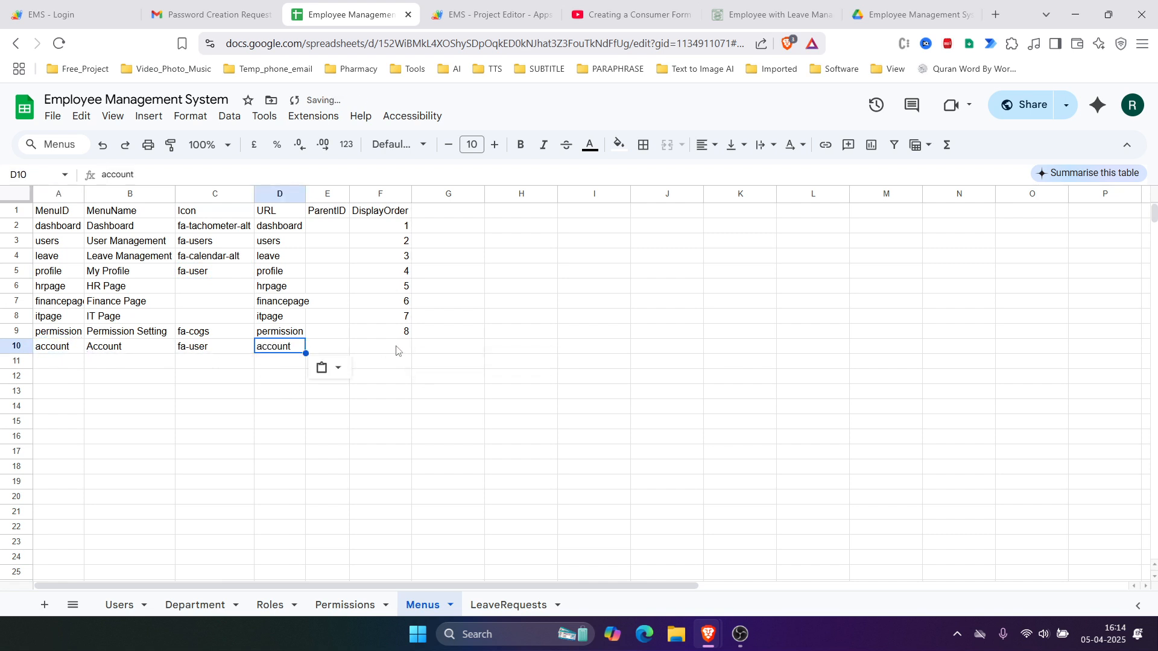
# Step: Set the new menu row's display order in F10 to 9
pyautogui.click(396, 350)
pyautogui.write('9')
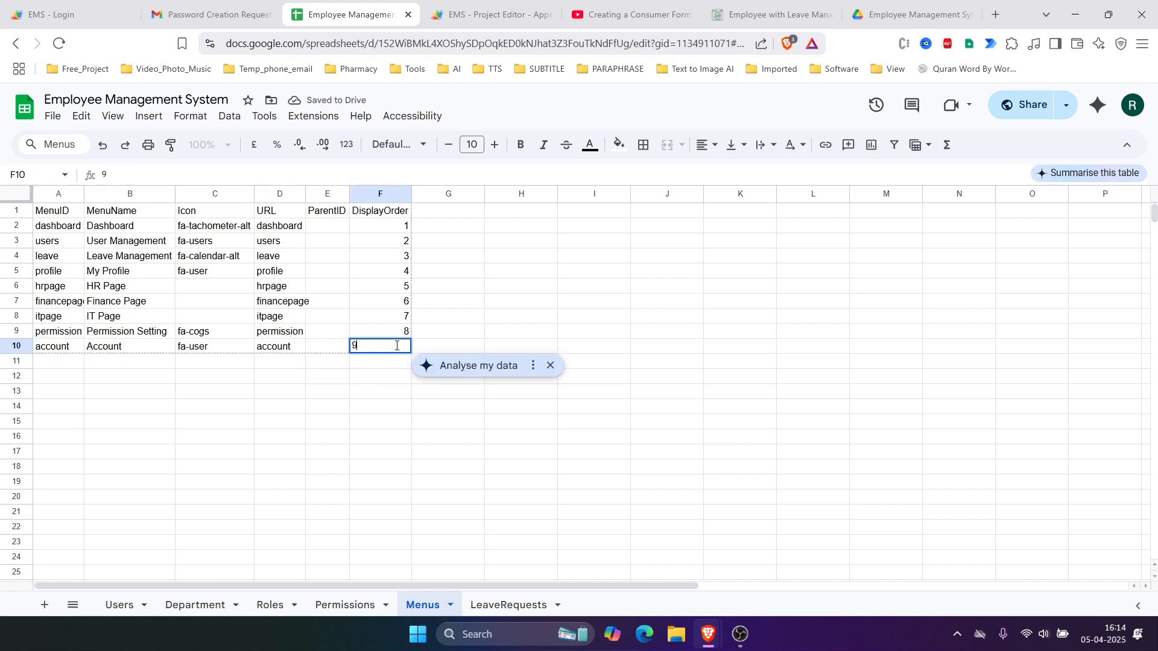
pyautogui.click(370, 426)
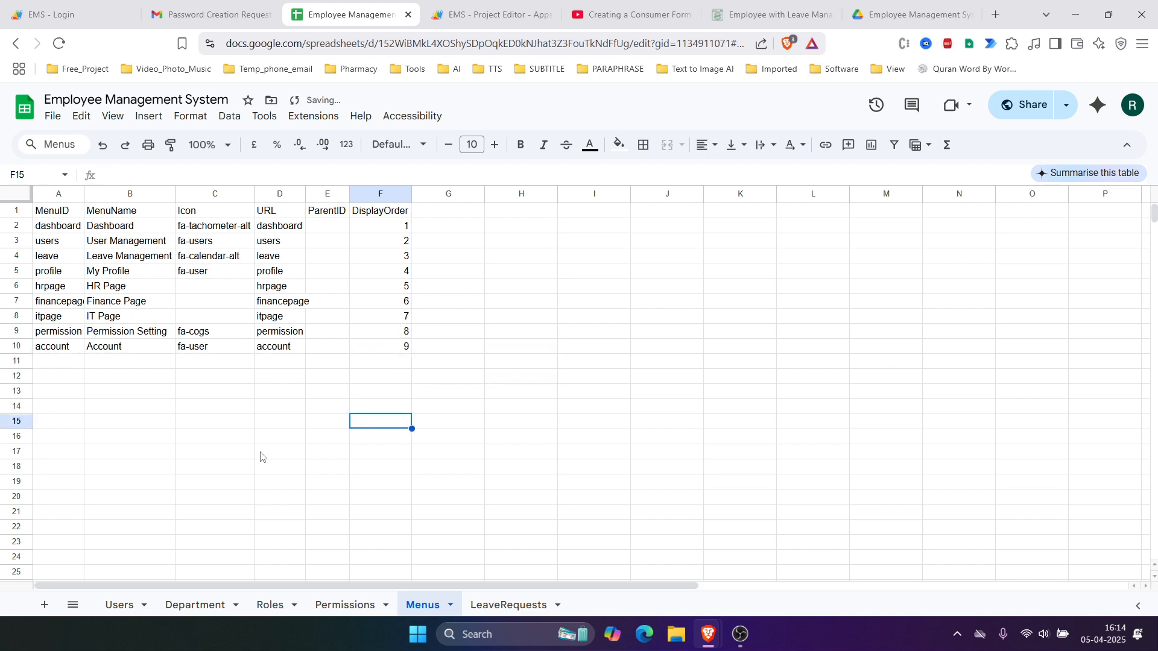
pyautogui.click(61, 351)
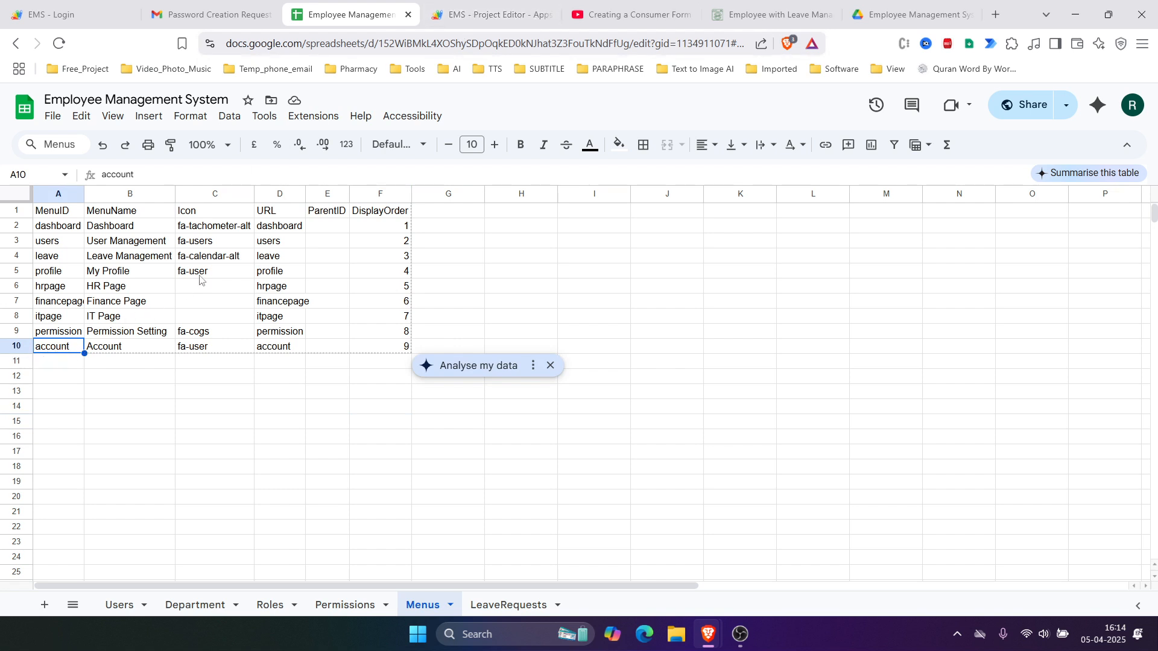
pyautogui.click(492, 15)
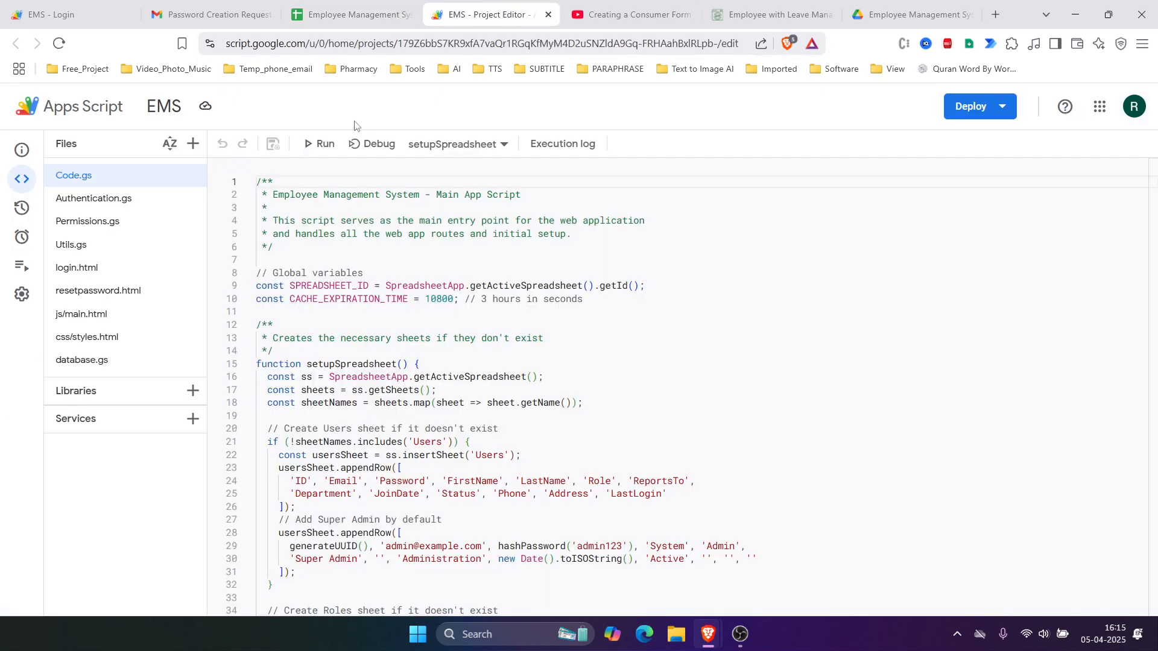
# Step: In js/main.html, delete the duplicate profile case and paste a fresh copy of the profile case below it
pyautogui.click(105, 318)
pyautogui.scroll(-2, 357, 349)
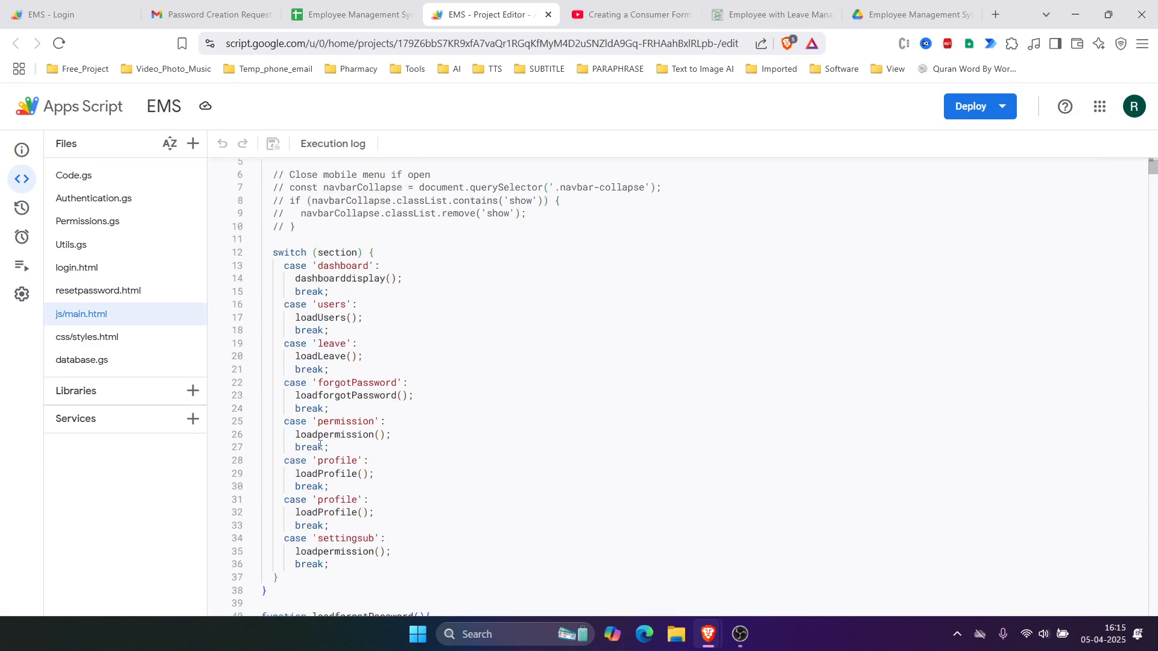
pyautogui.moveTo(329, 526); pyautogui.dragTo(261, 500)
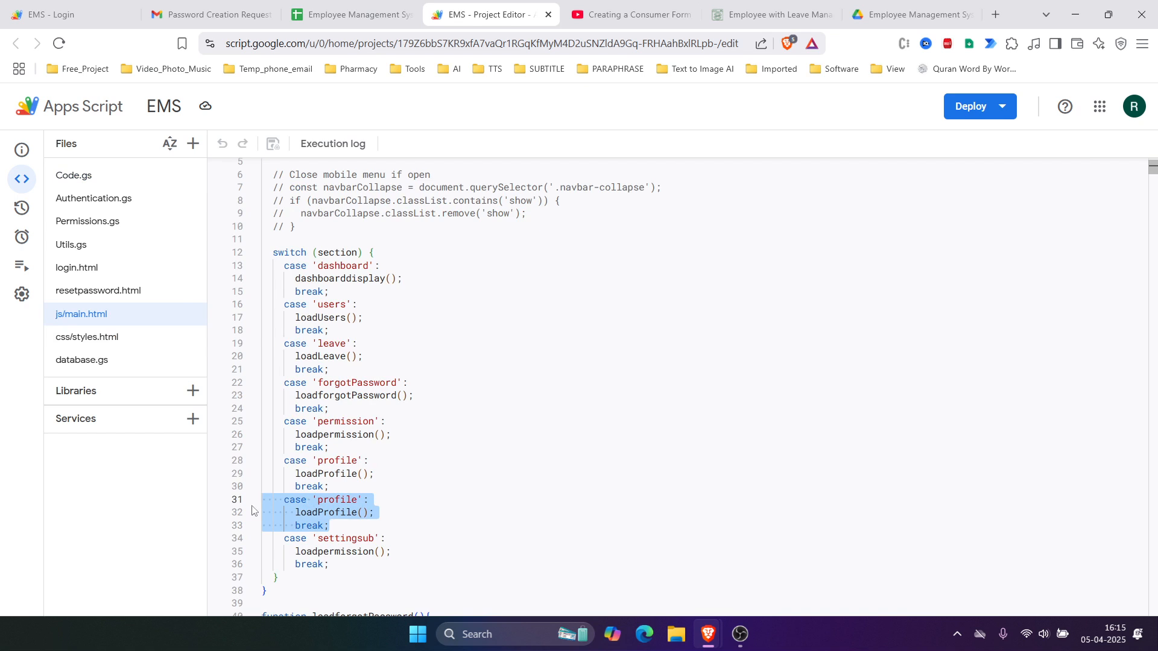
pyautogui.press('BackSpace')
pyautogui.scroll(-1, 247, 482)
pyautogui.moveTo(335, 451); pyautogui.dragTo(231, 430)
pyautogui.hotkey('ctrl', 'c')
pyautogui.click(333, 463)
pyautogui.hotkey('ctrl', 'v')
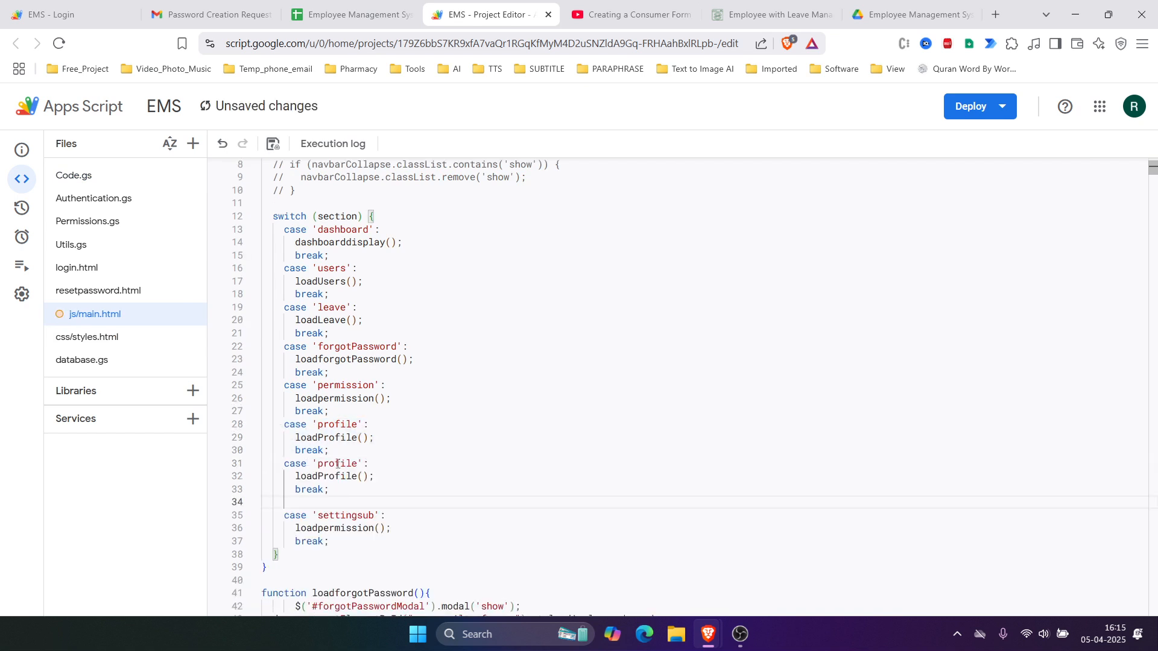
# Step: Change the copied case label to 'account' and rename loadProfile() to loadaccount() on line 32
pyautogui.doubleClick(332, 463)
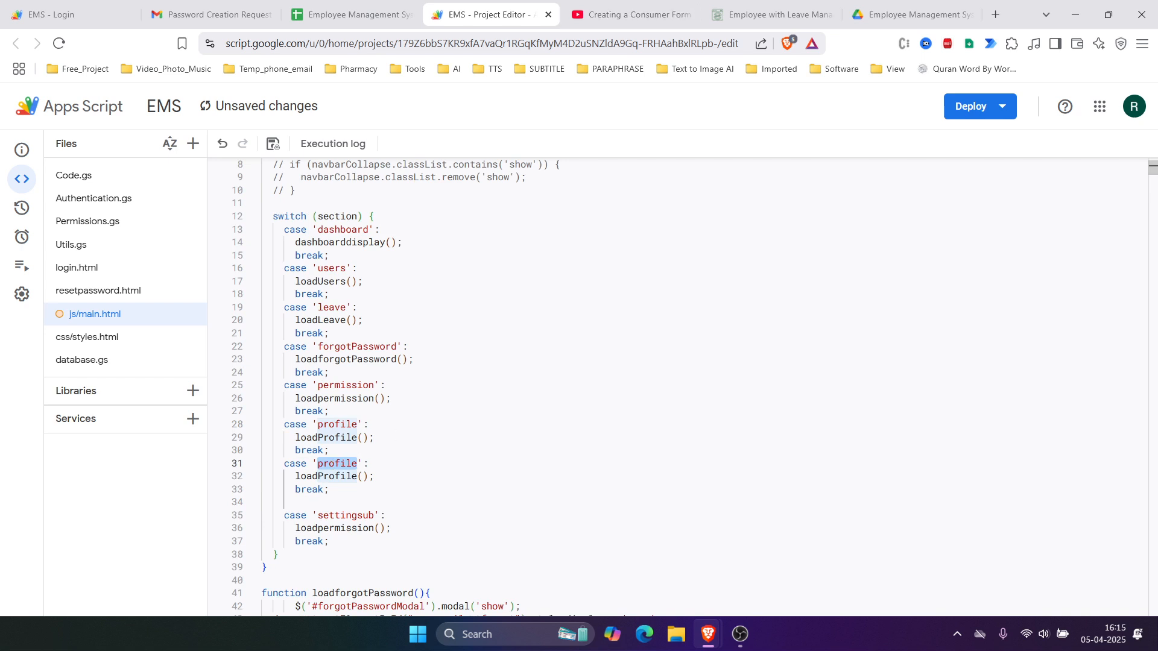
pyautogui.click(336, 15)
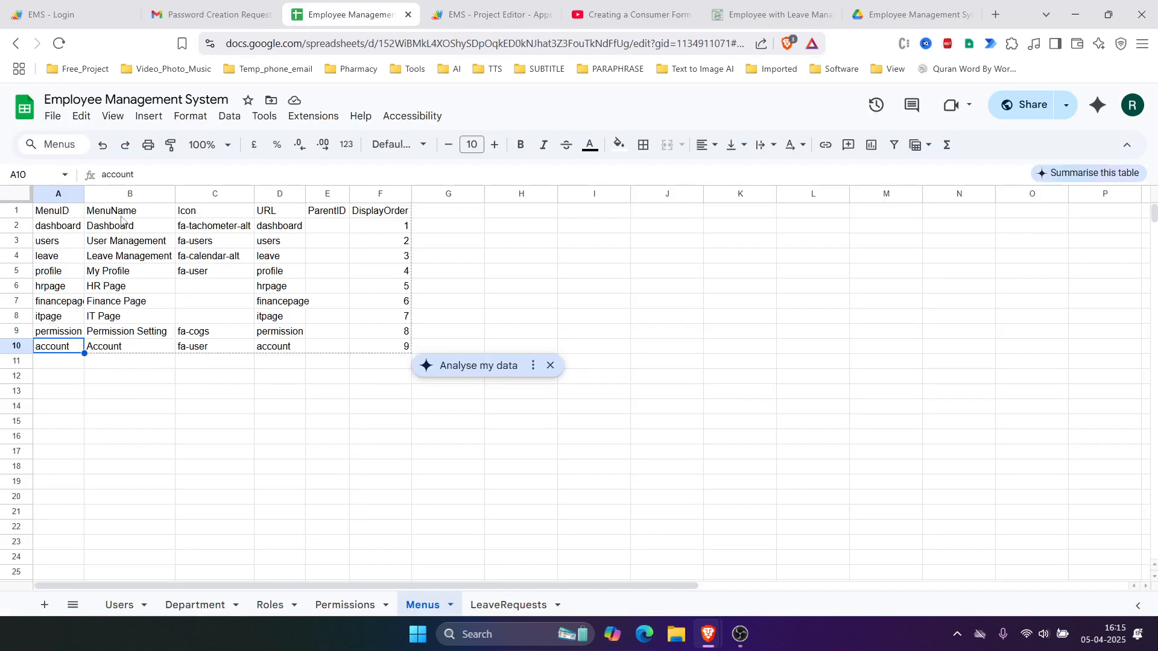
pyautogui.moveTo(60, 217); pyautogui.dragTo(61, 348)
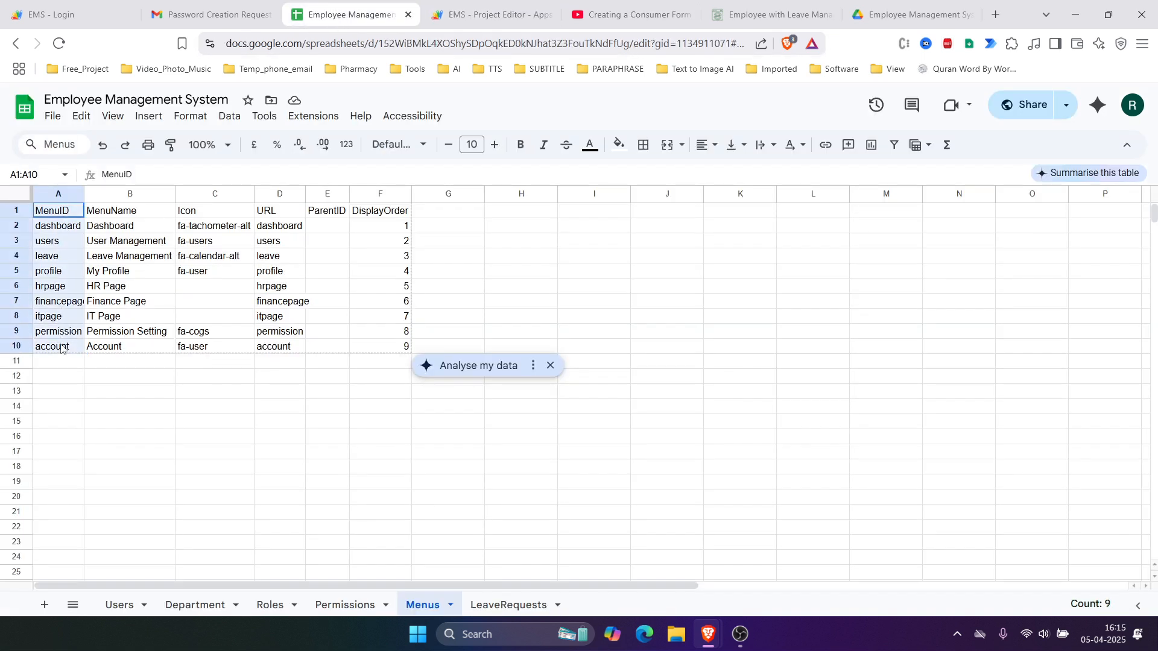
pyautogui.click(456, 15)
pyautogui.write("account':")
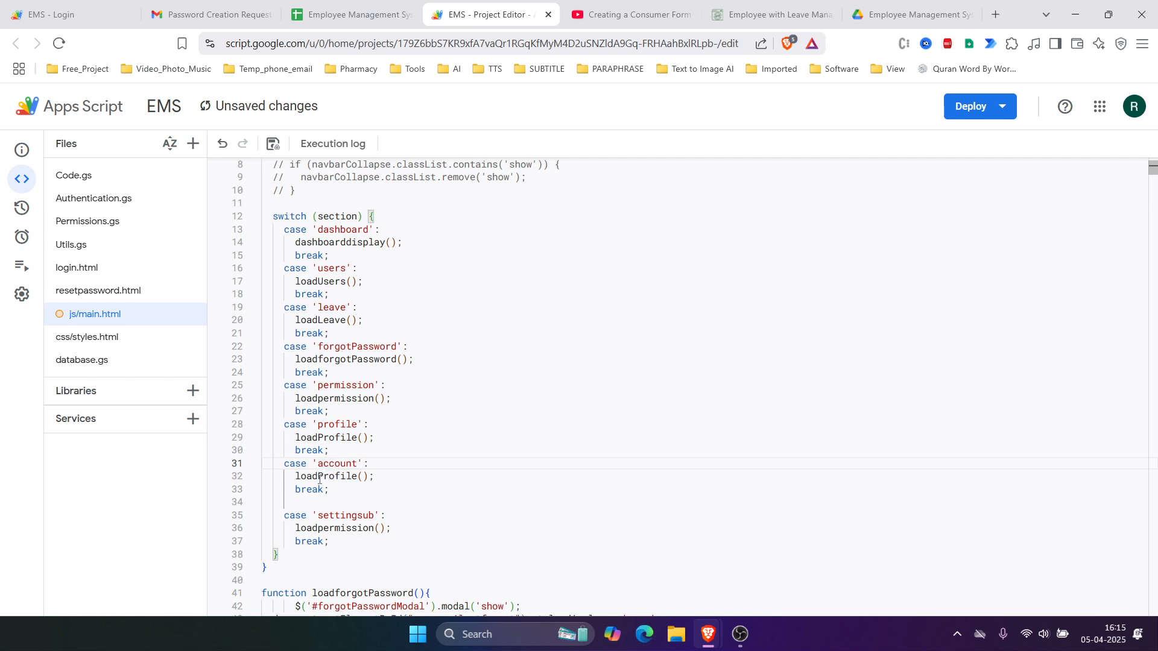
pyautogui.moveTo(320, 478); pyautogui.dragTo(288, 483)
pyautogui.hotkey('ctrl', 'v')
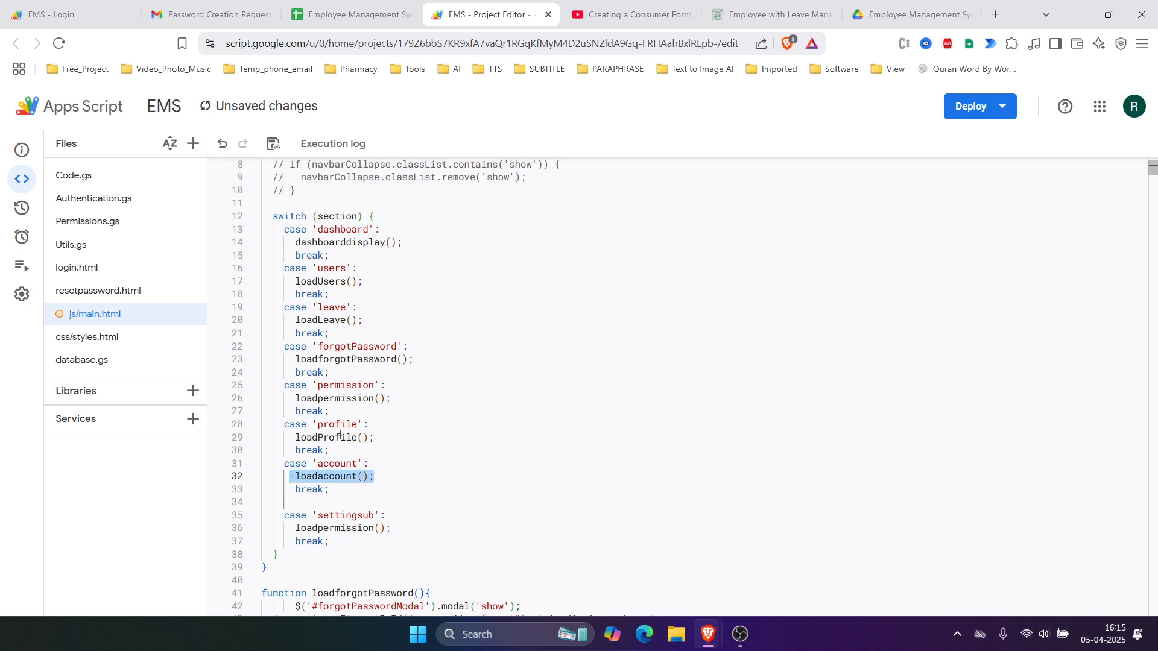
pyautogui.doubleClick(341, 229)
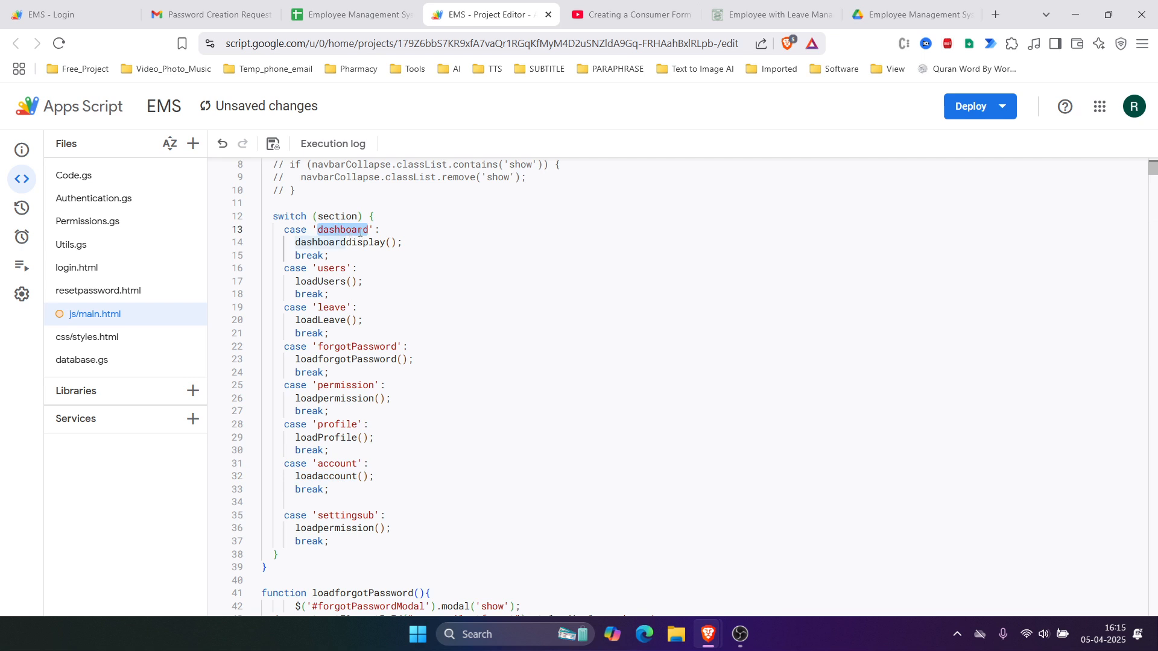
# Step: Jump to the dashboarddisplay() definition and review its dashboard HTML template from line 99 down
pyautogui.doubleClick(333, 243)
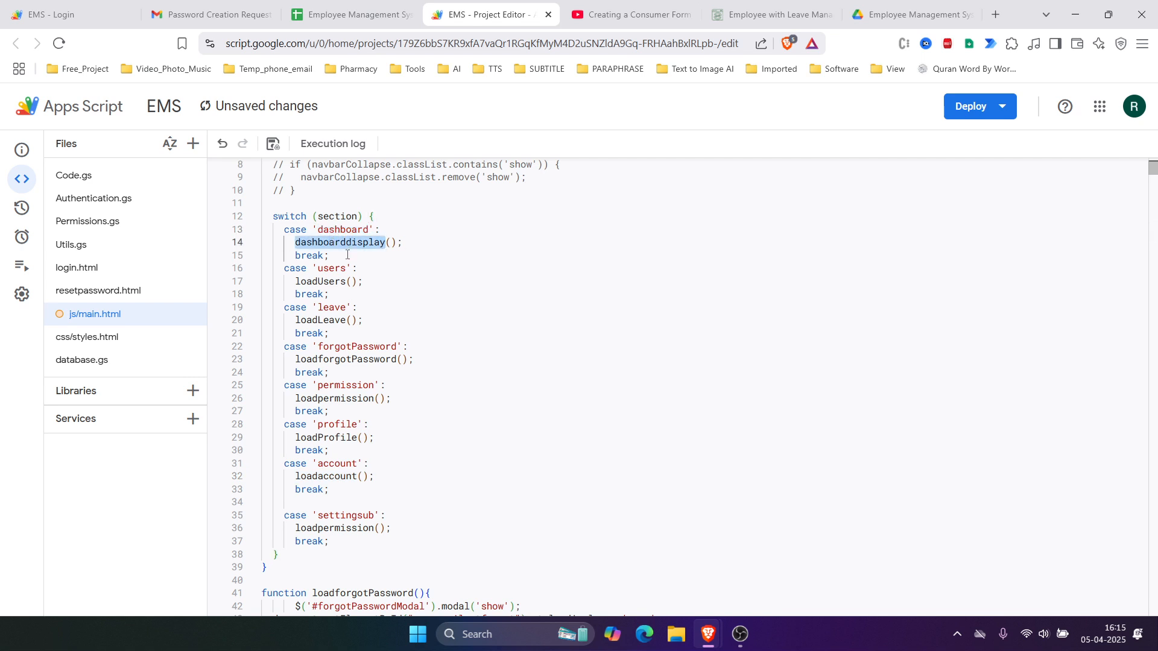
pyautogui.scroll(-2, 348, 255)
pyautogui.hotkey('ctrl', 'd')
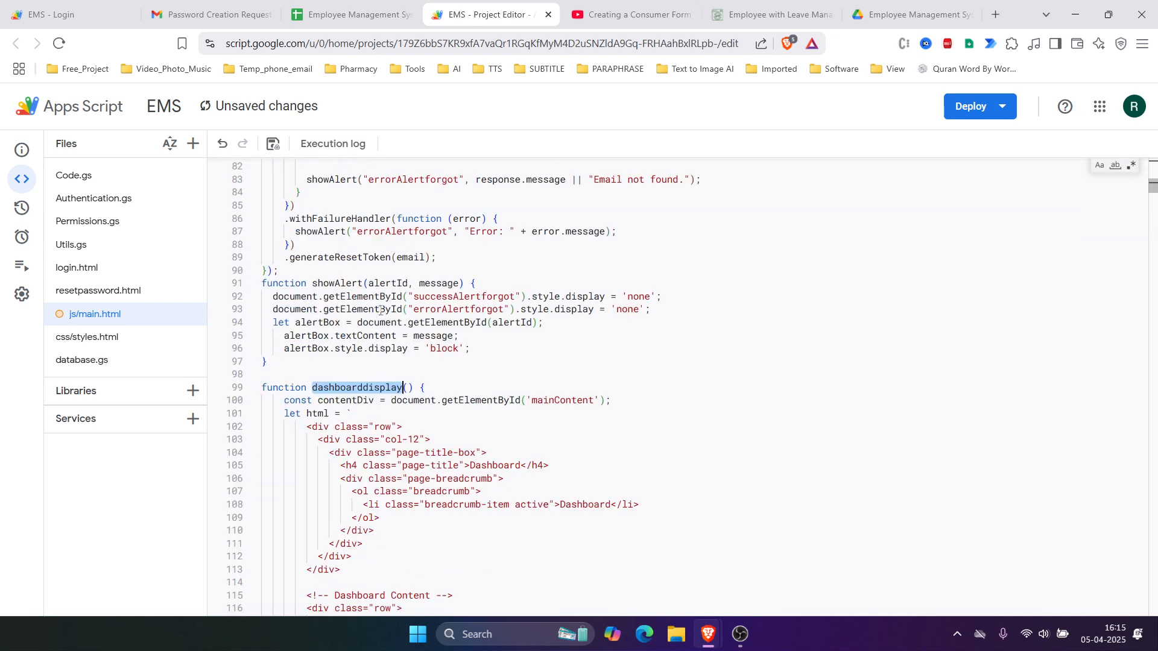
pyautogui.moveTo(264, 387); pyautogui.dragTo(493, 417)
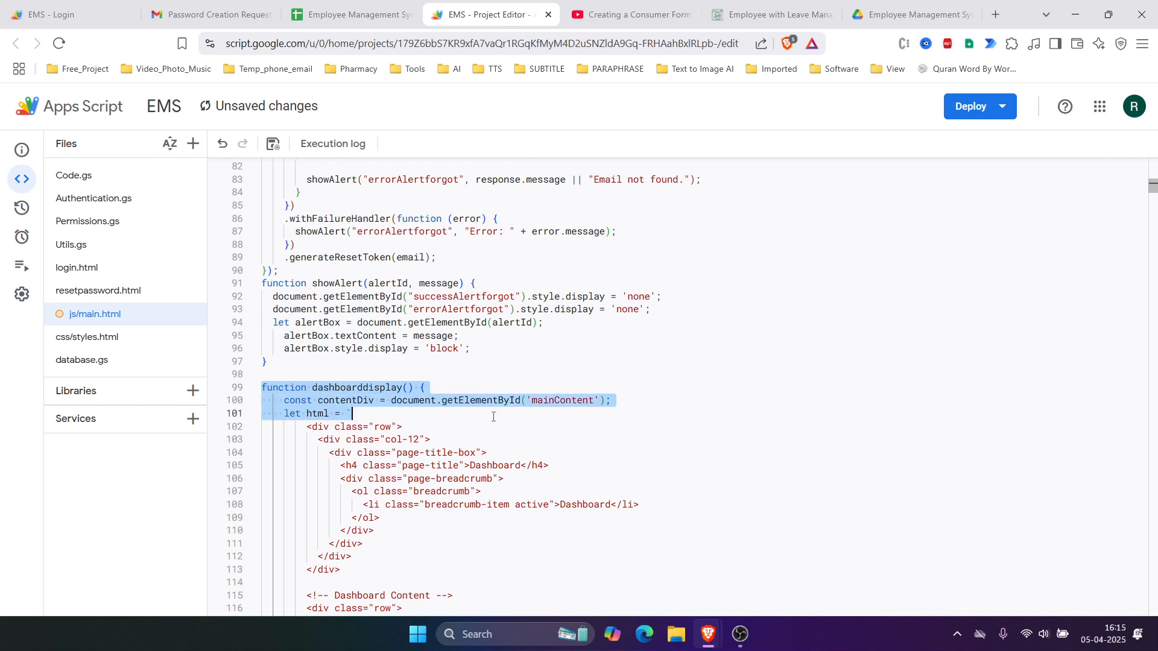
pyautogui.scroll(-1, 485, 416)
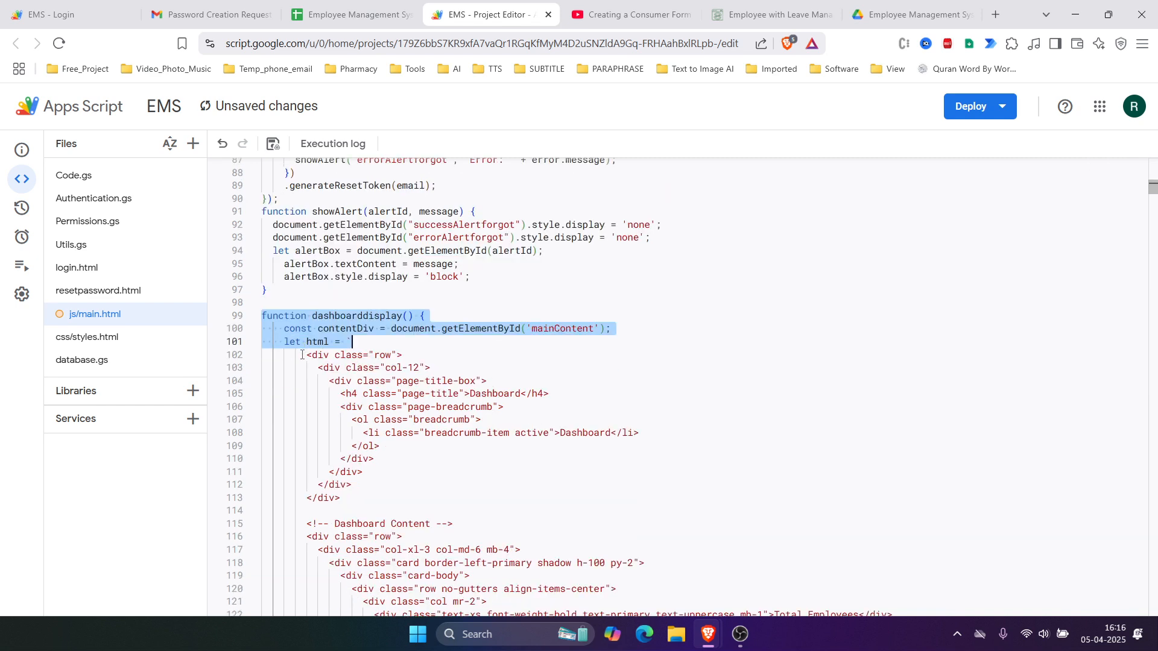
pyautogui.moveTo(305, 354); pyautogui.dragTo(577, 482)
pyautogui.scroll(-9, 492, 419)
pyautogui.scroll(-12, 512, 466)
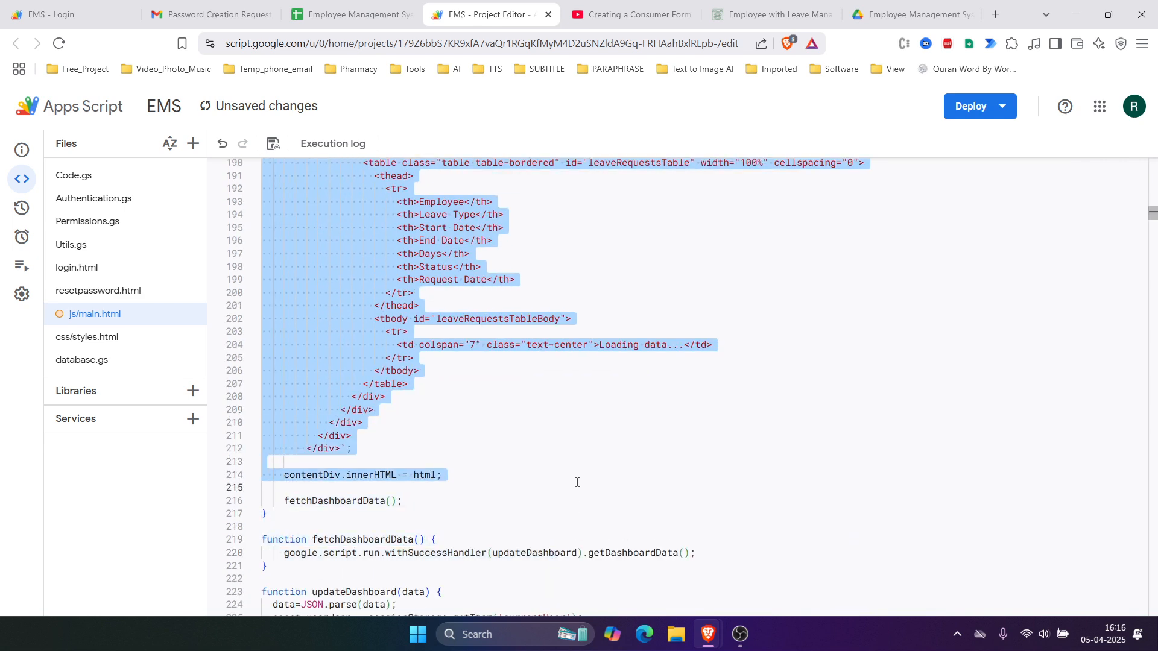
# Step: Preview the EMS Dashboard page in the running web app, then return to the Menus sheet
pyautogui.click(74, 14)
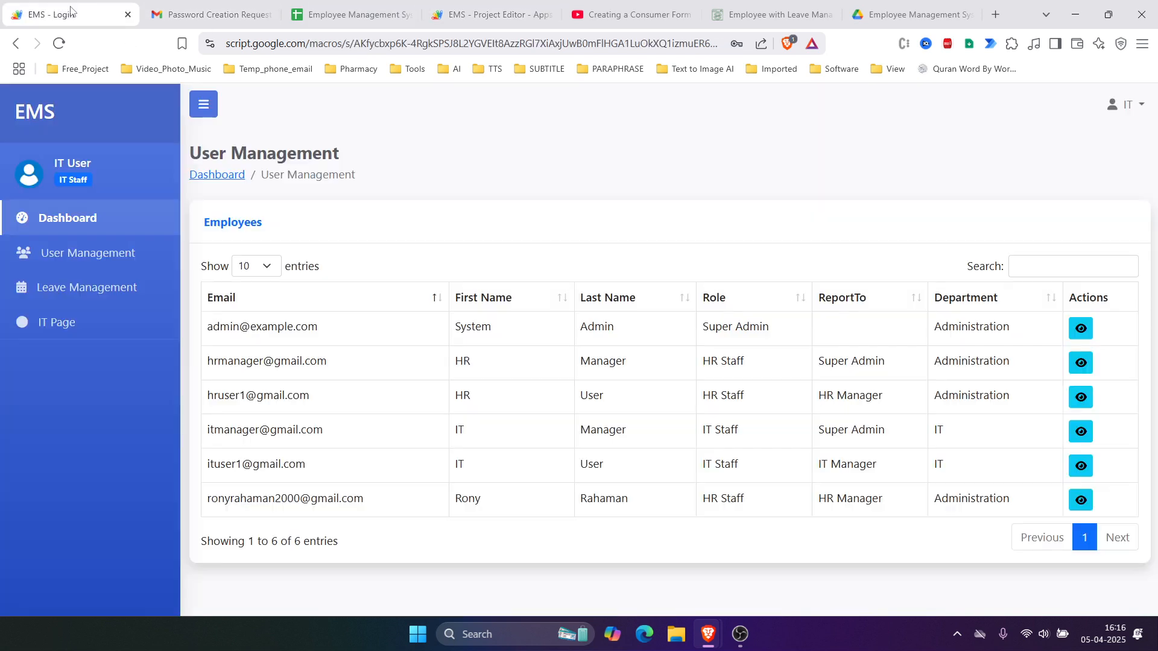
pyautogui.click(90, 219)
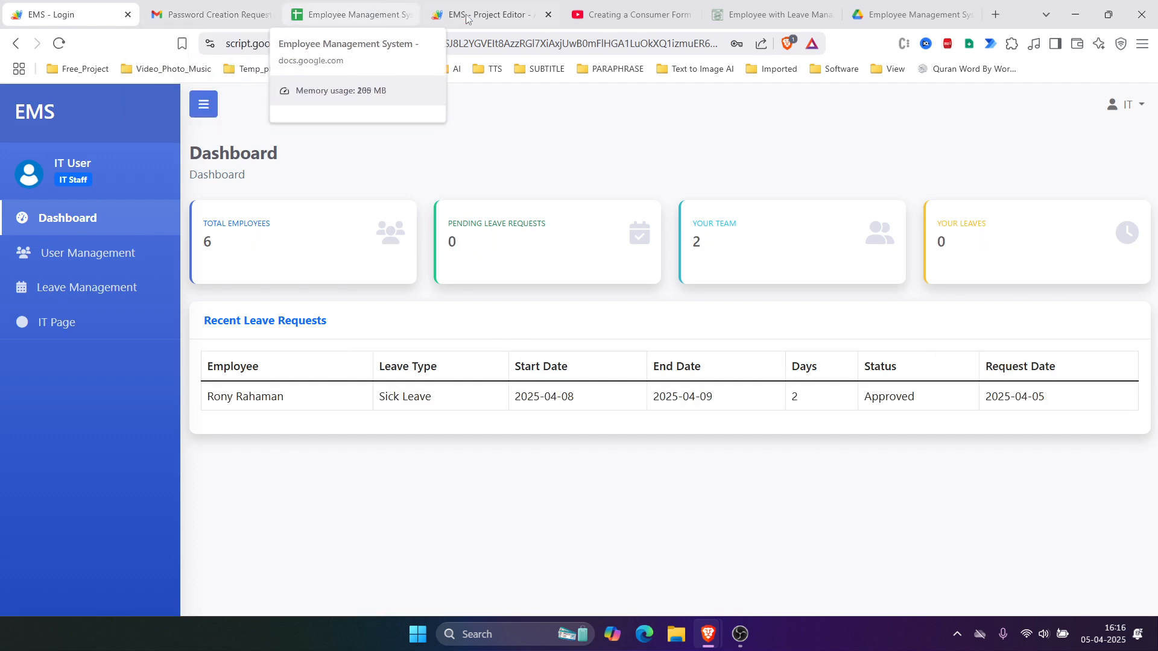
pyautogui.click(489, 21)
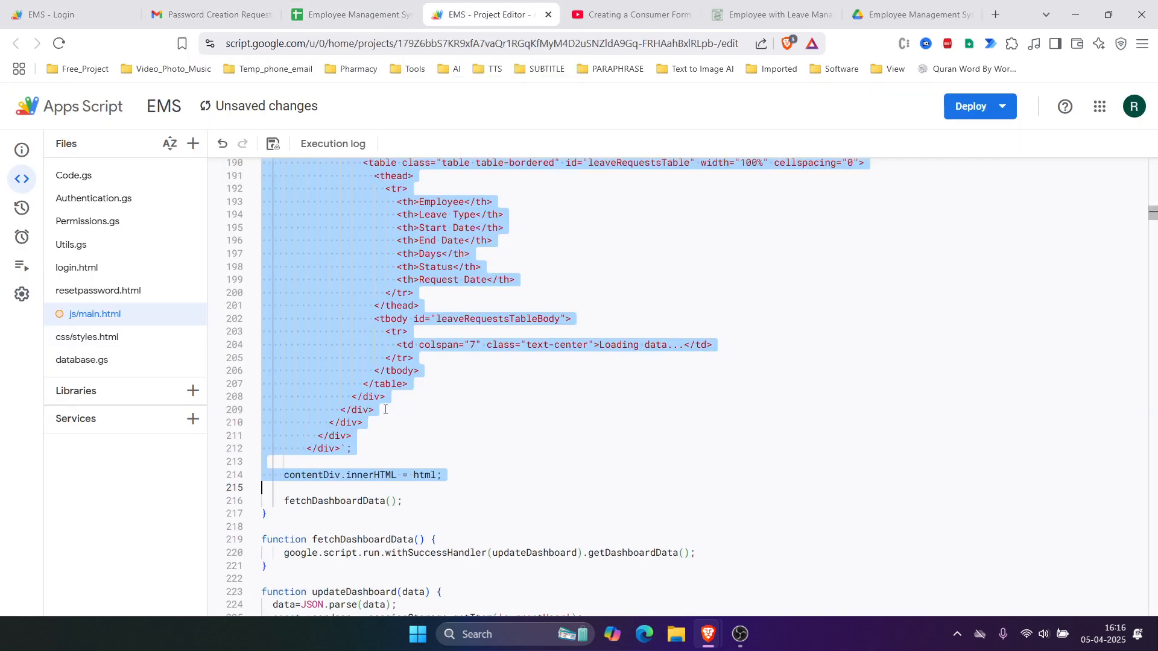
pyautogui.scroll(20, 397, 450)
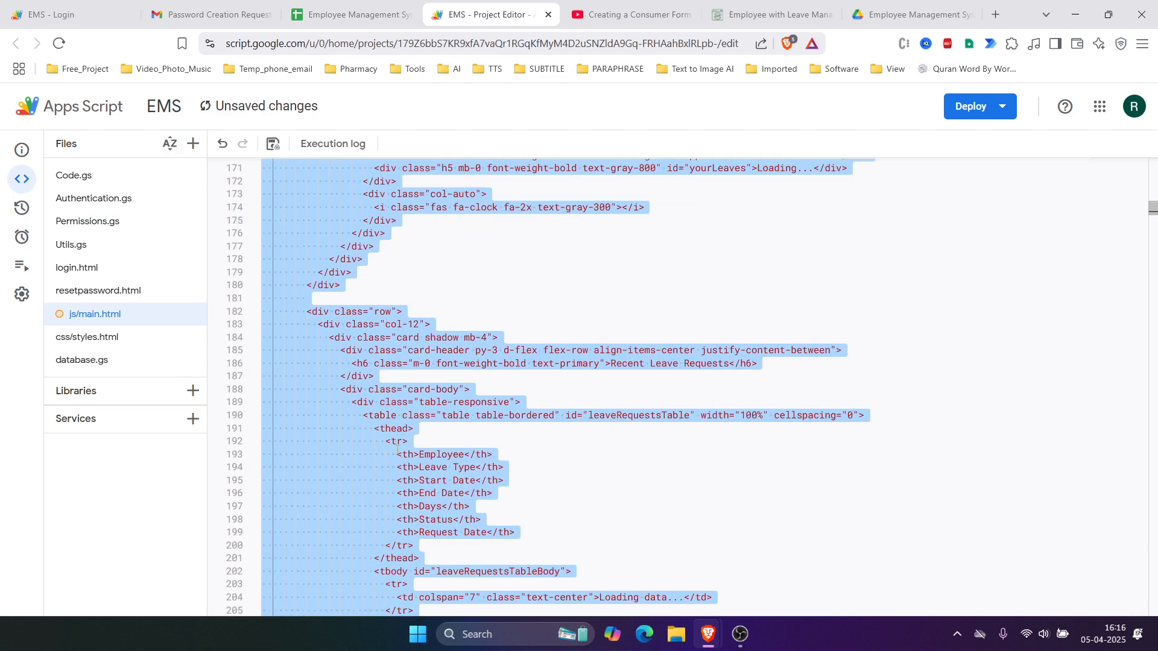
pyautogui.scroll(6, 410, 447)
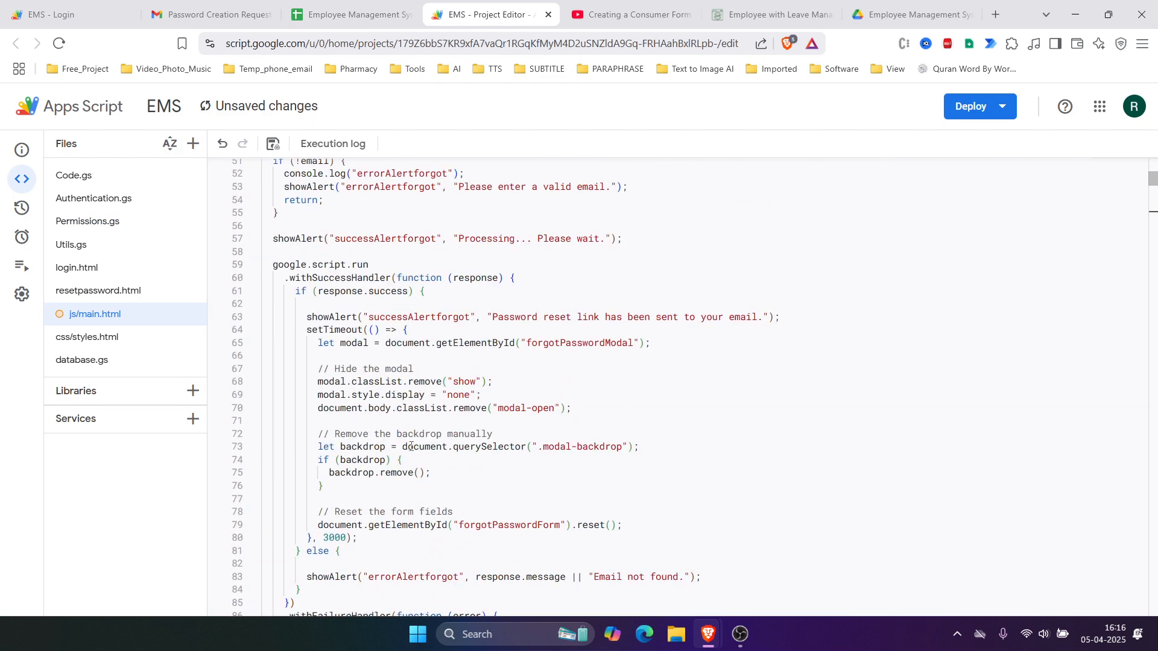
pyautogui.click(329, 23)
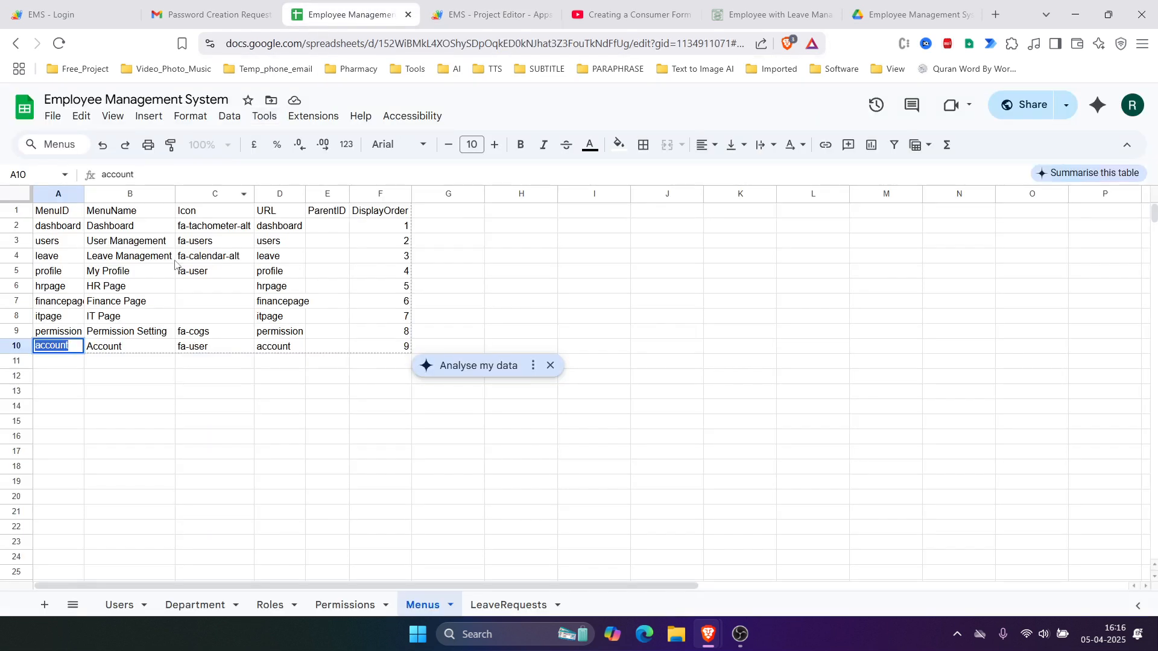
# Step: Check the new account row A10 to F10 in the Menus sheet
pyautogui.click(129, 422)
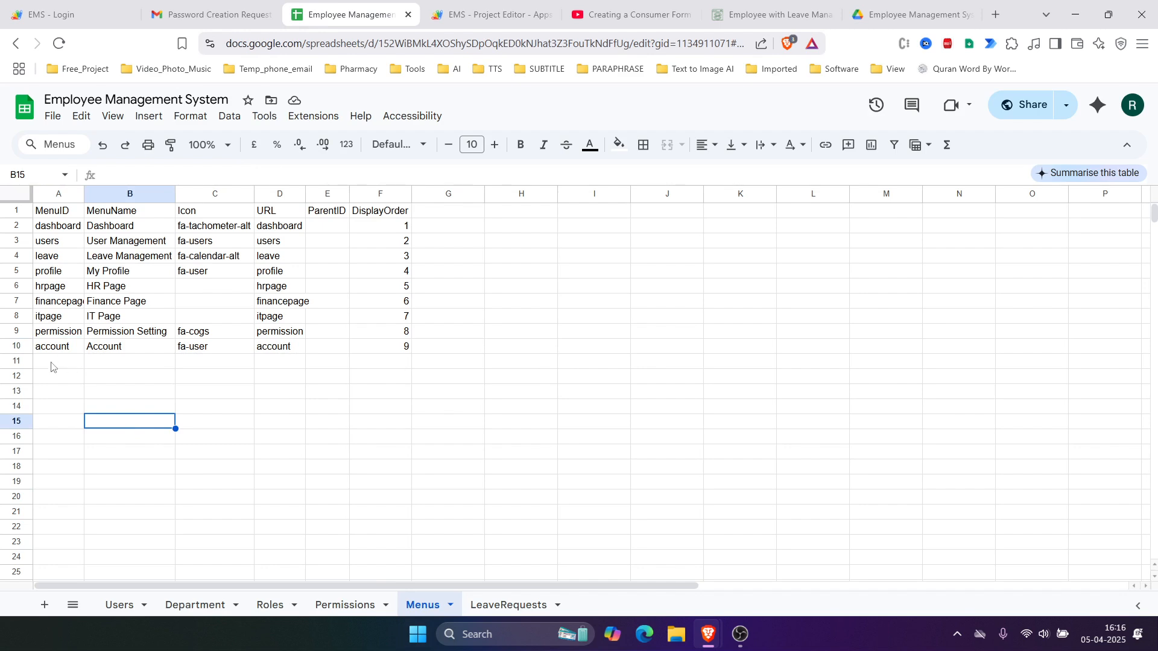
pyautogui.moveTo(51, 350); pyautogui.dragTo(368, 351)
pyautogui.click(379, 394)
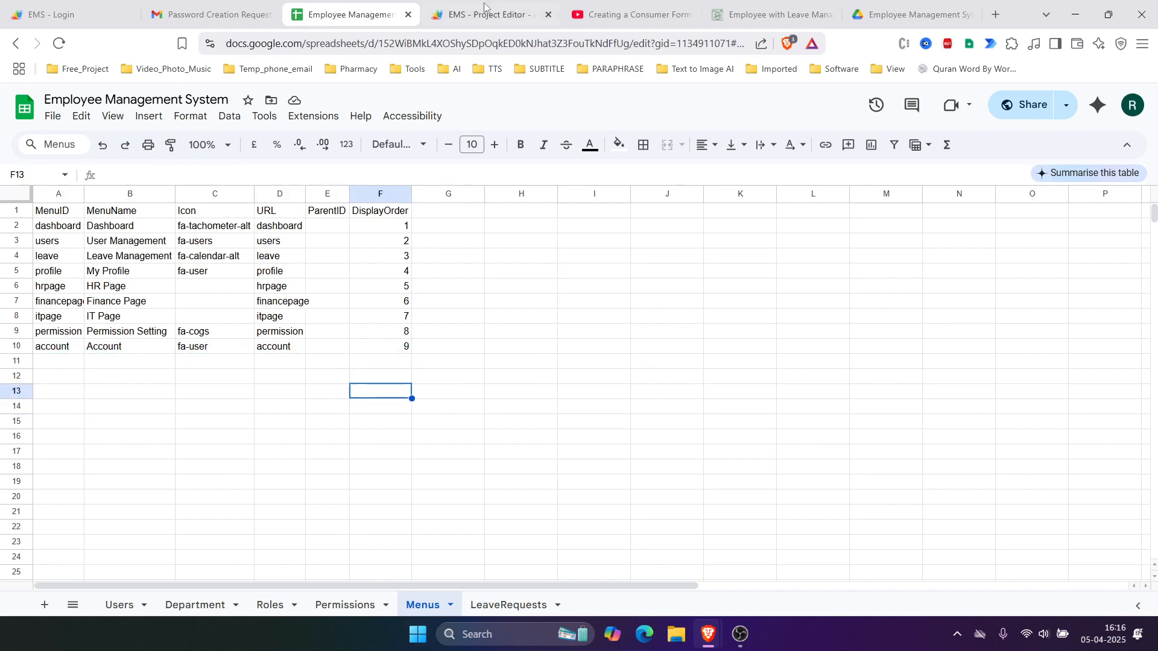
# Step: Review the switch in js/main.html, confirming the account case on lines 31–33 calls loadaccount()
pyautogui.click(482, 15)
pyautogui.scroll(5, 395, 313)
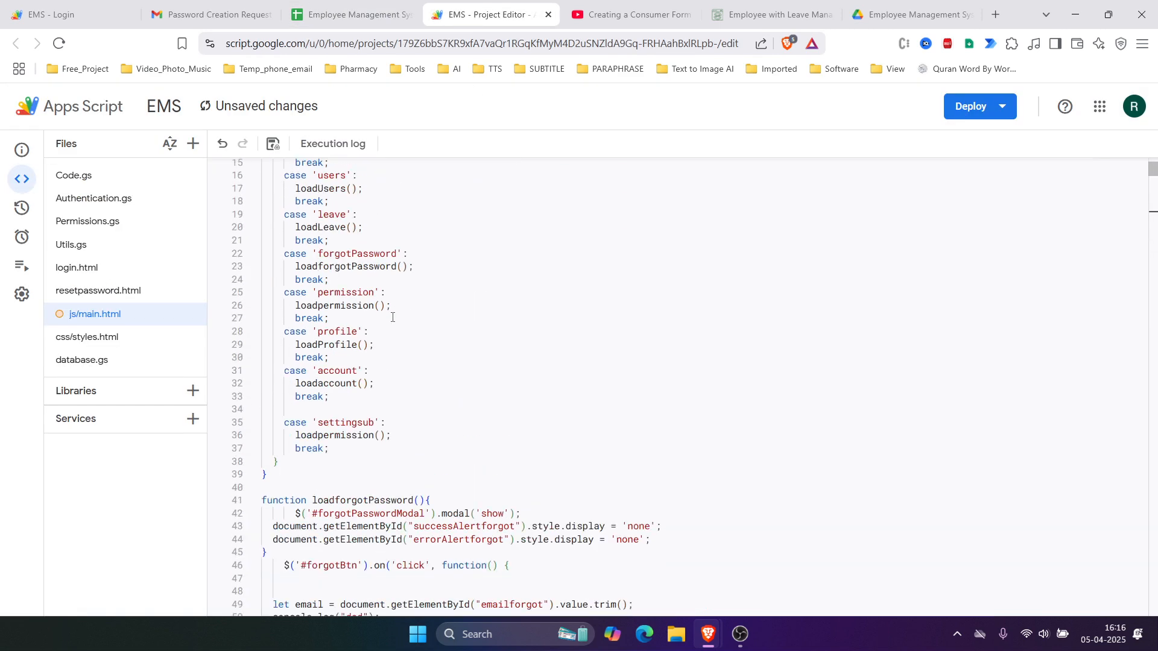
pyautogui.moveTo(308, 409); pyautogui.dragTo(208, 369)
pyautogui.click(305, 408)
pyautogui.scroll(2, 291, 378)
pyautogui.doubleClick(289, 196)
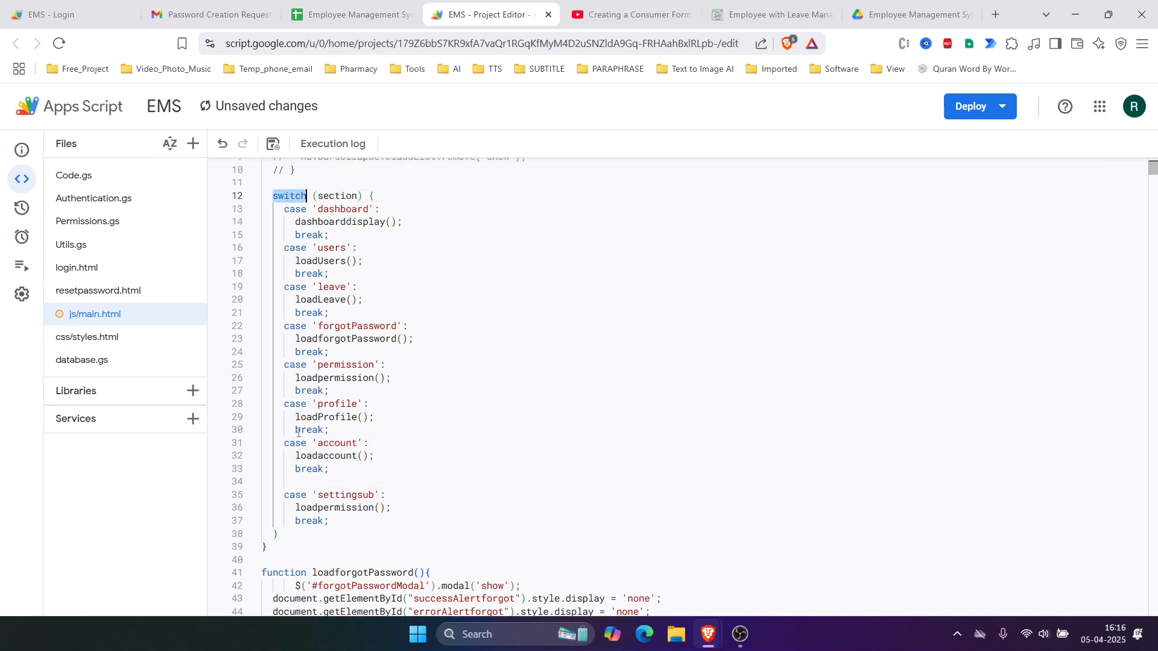
pyautogui.moveTo(305, 482); pyautogui.dragTo(259, 444)
pyautogui.doubleClick(329, 456)
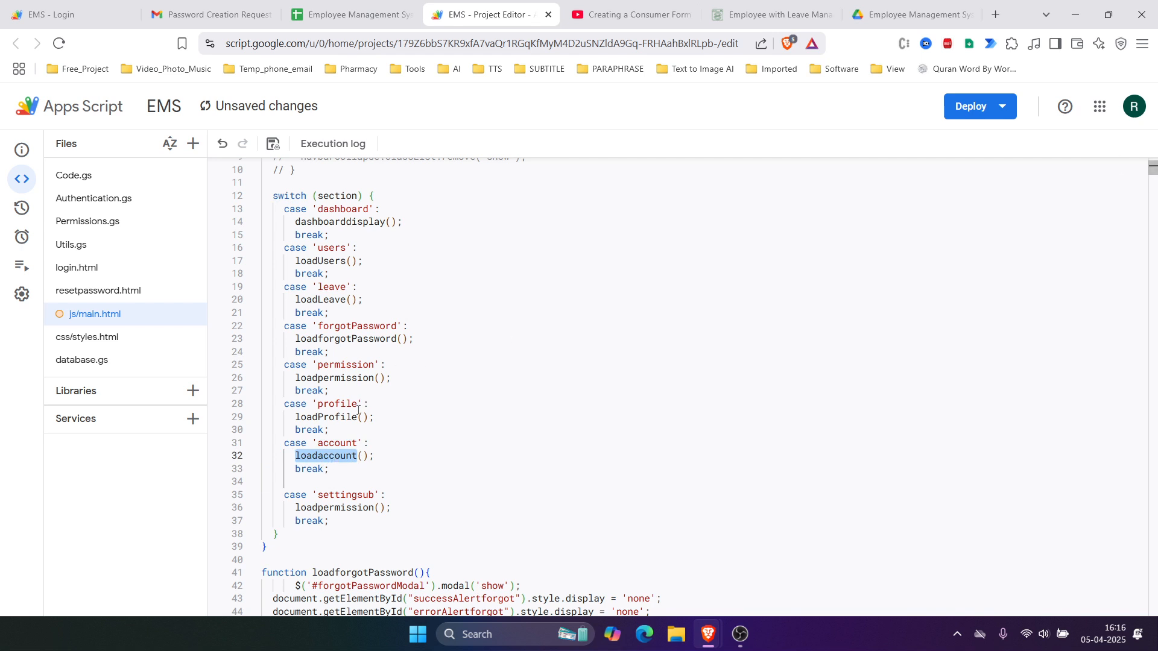
pyautogui.scroll(-1, 327, 440)
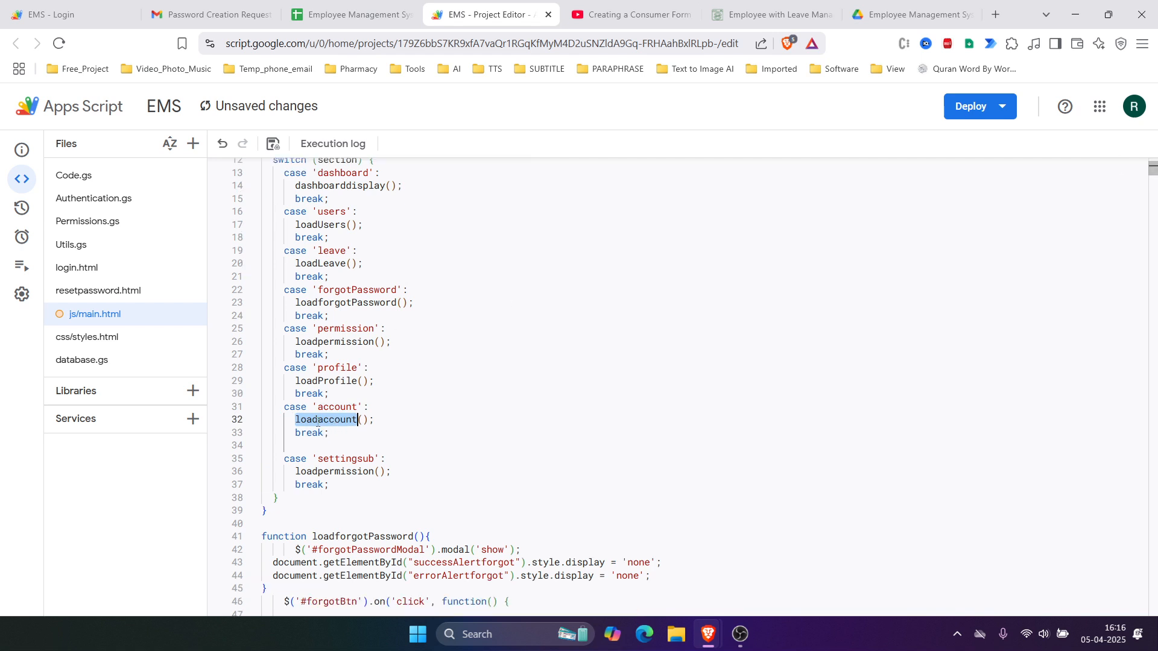
pyautogui.scroll(-2, 318, 422)
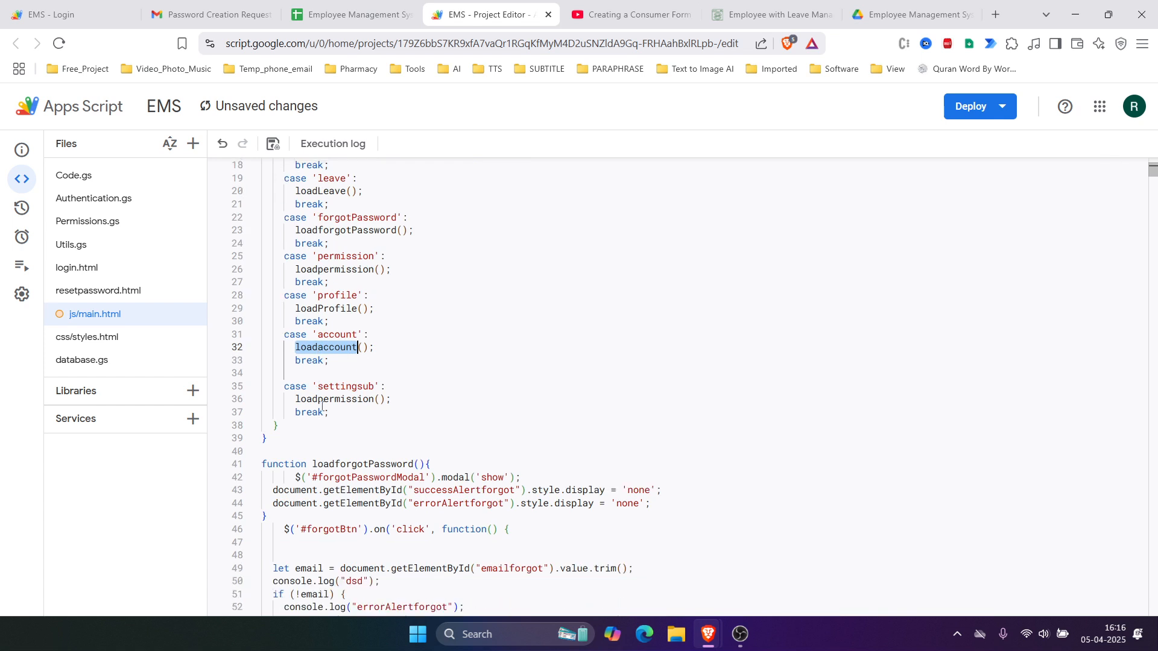